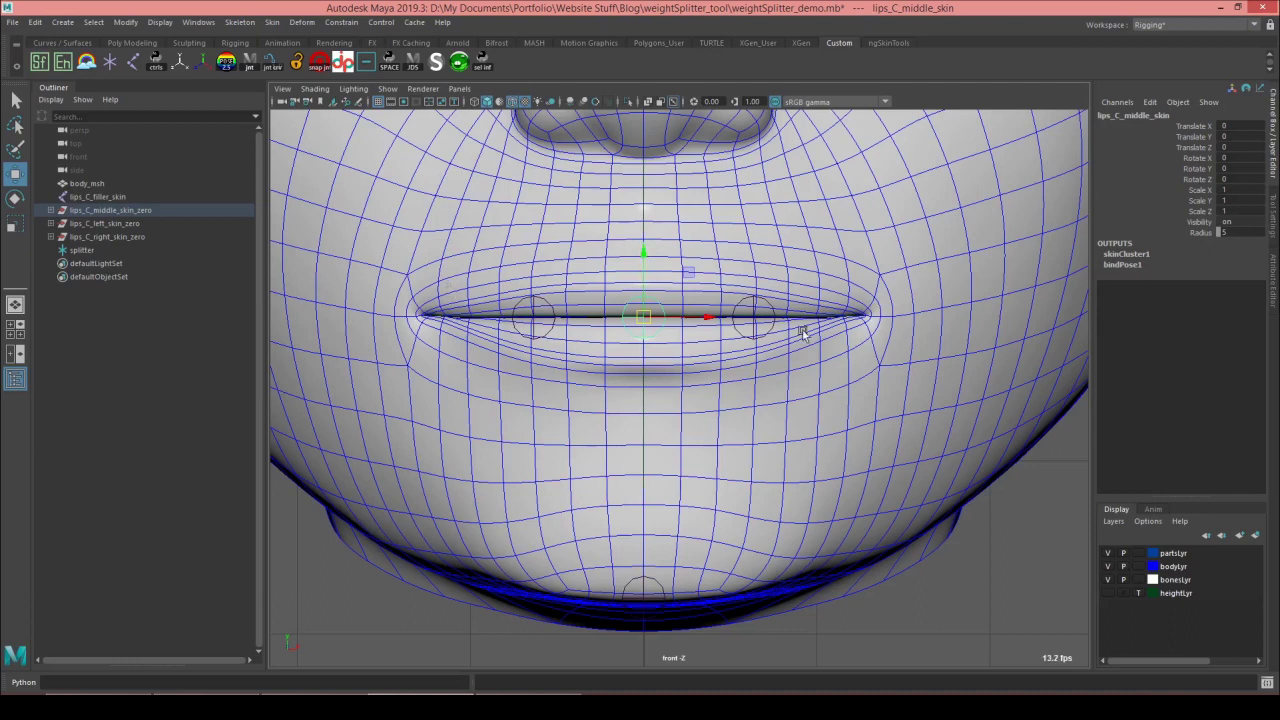
# - Test-move the middle, left and right lip joints one at a time, undoing each move
pyautogui.moveTo(645, 254); pyautogui.dragTo(622, 330)
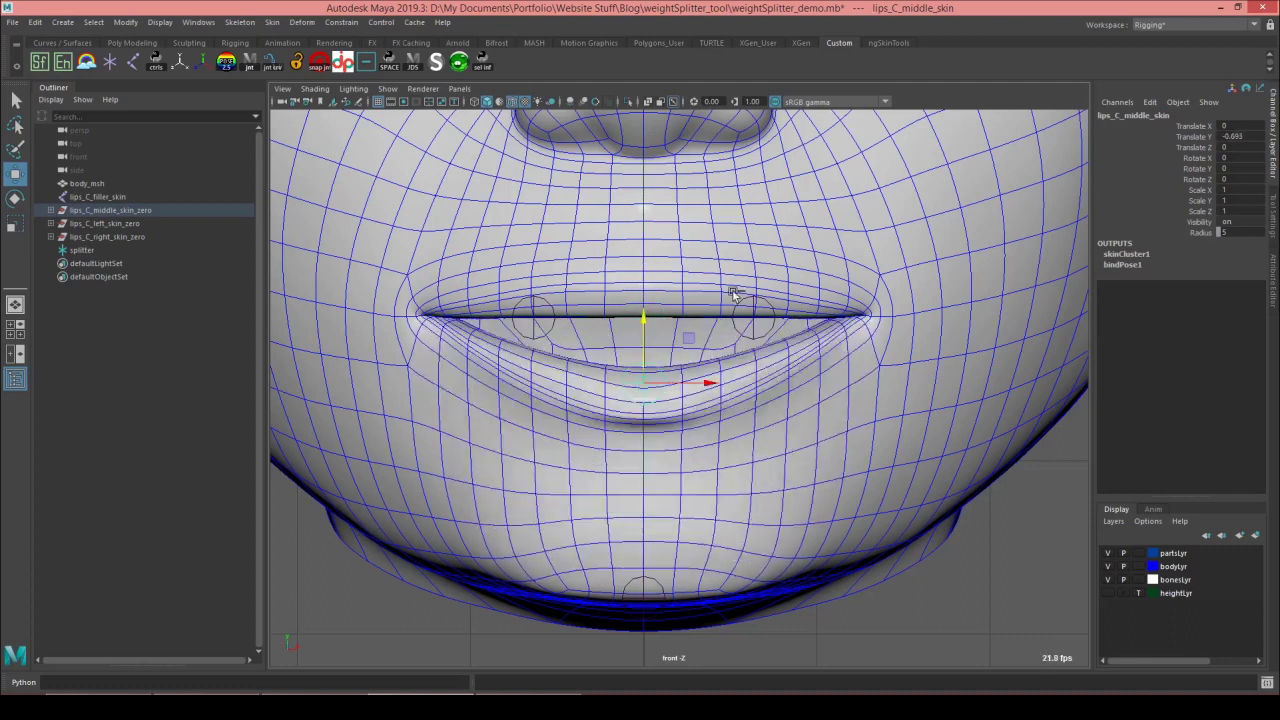
pyautogui.hotkey('ctrl', 'z')
pyautogui.click(766, 305)
pyautogui.moveTo(754, 315); pyautogui.dragTo(777, 331)
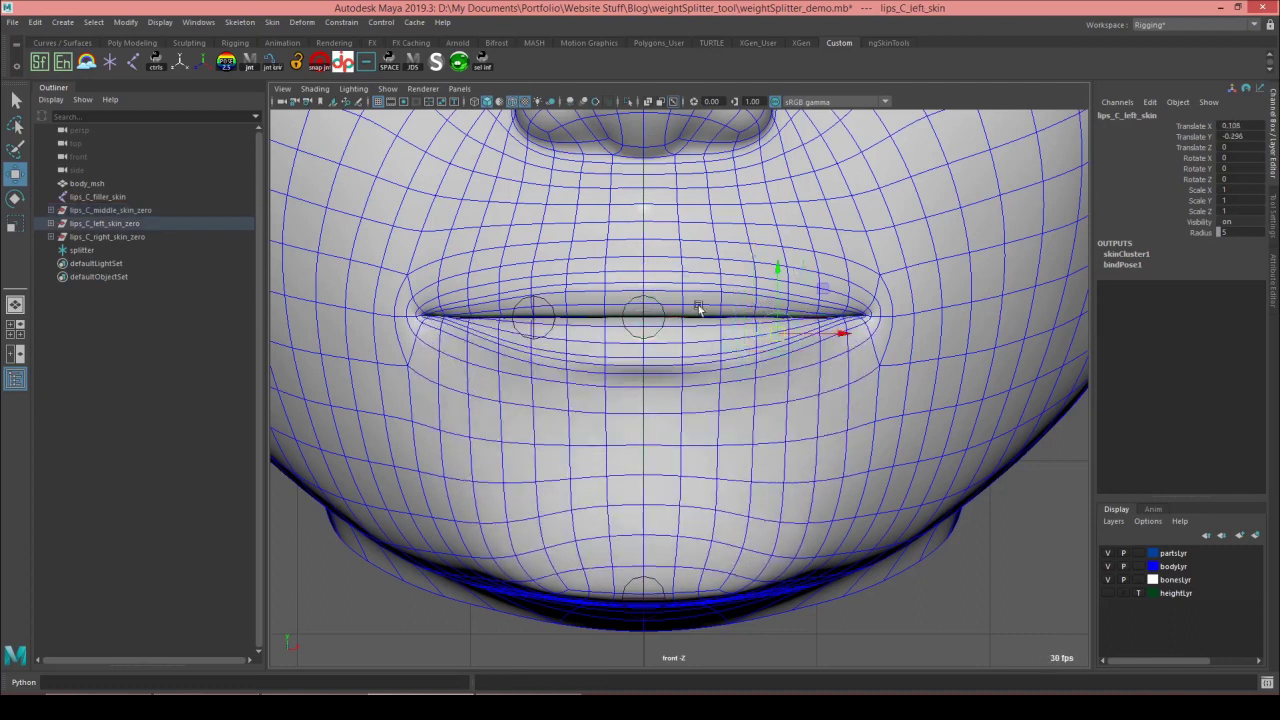
pyautogui.hotkey('ctrl', 'z')
pyautogui.click(554, 309)
pyautogui.moveTo(575, 270); pyautogui.dragTo(541, 340)
pyautogui.hotkey('ctrl', 'z')
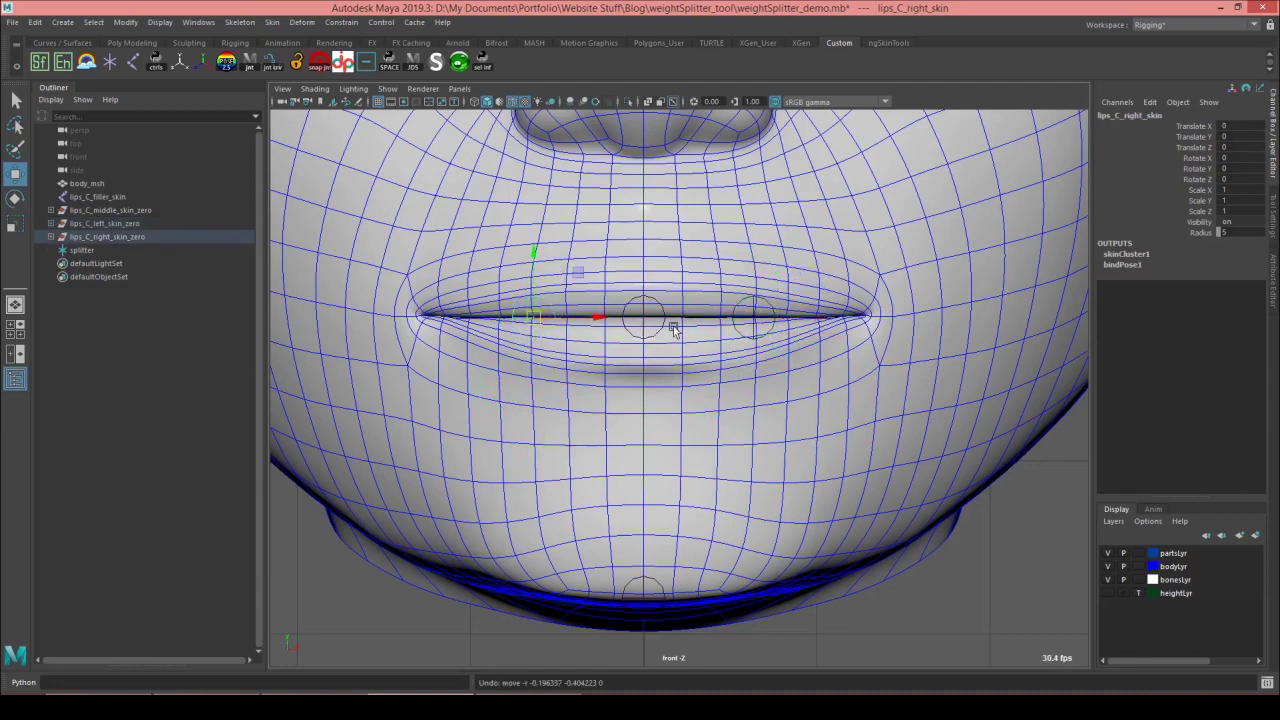
# - Set the middle lip joint's Translate Y to -1
pyautogui.click(664, 316)
pyautogui.moveTo(645, 265); pyautogui.dragTo(645, 267)
pyautogui.click(643, 379)
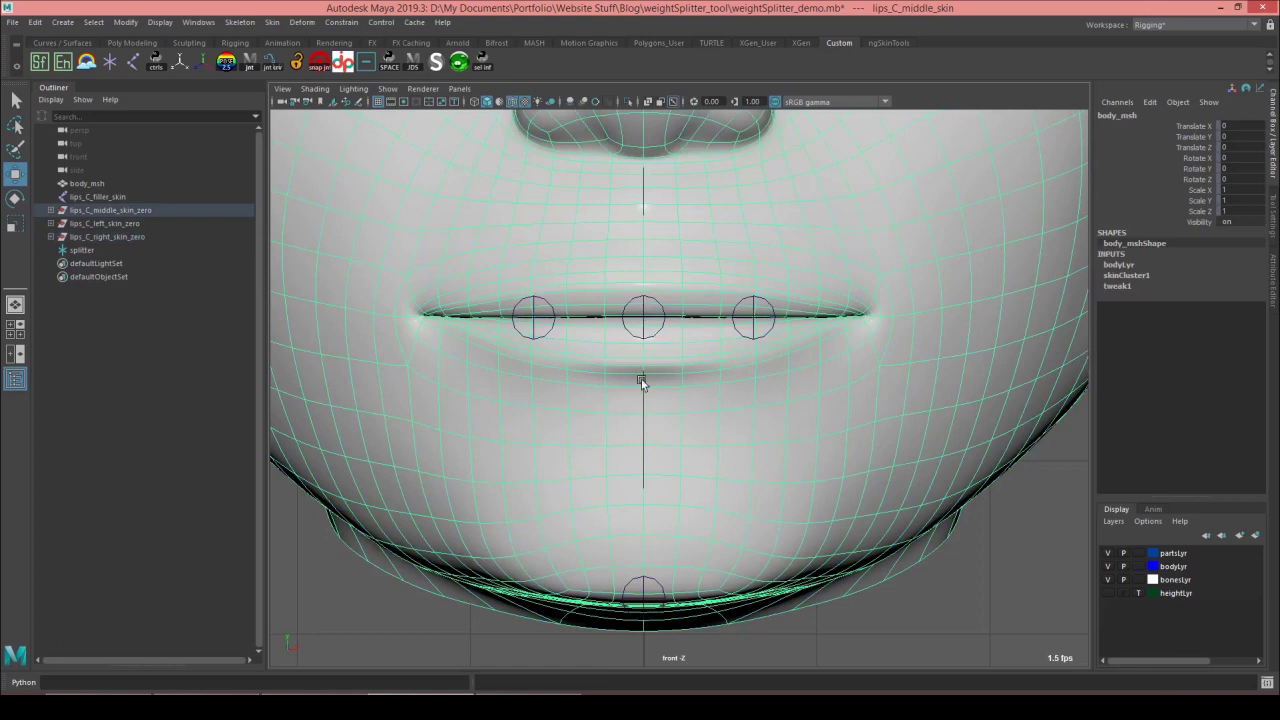
pyautogui.click(654, 299)
pyautogui.click(645, 270)
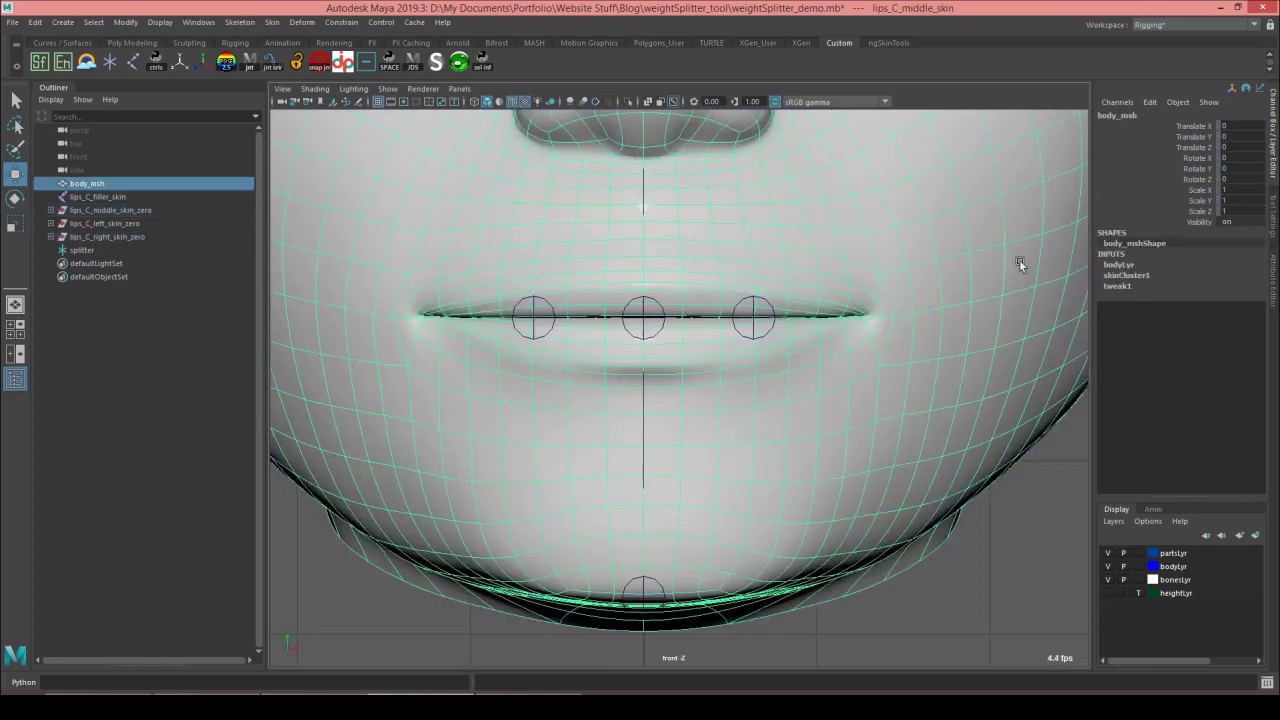
pyautogui.click(657, 334)
pyautogui.doubleClick(1240, 136)
pyautogui.write('-1')
pyautogui.press('Return')
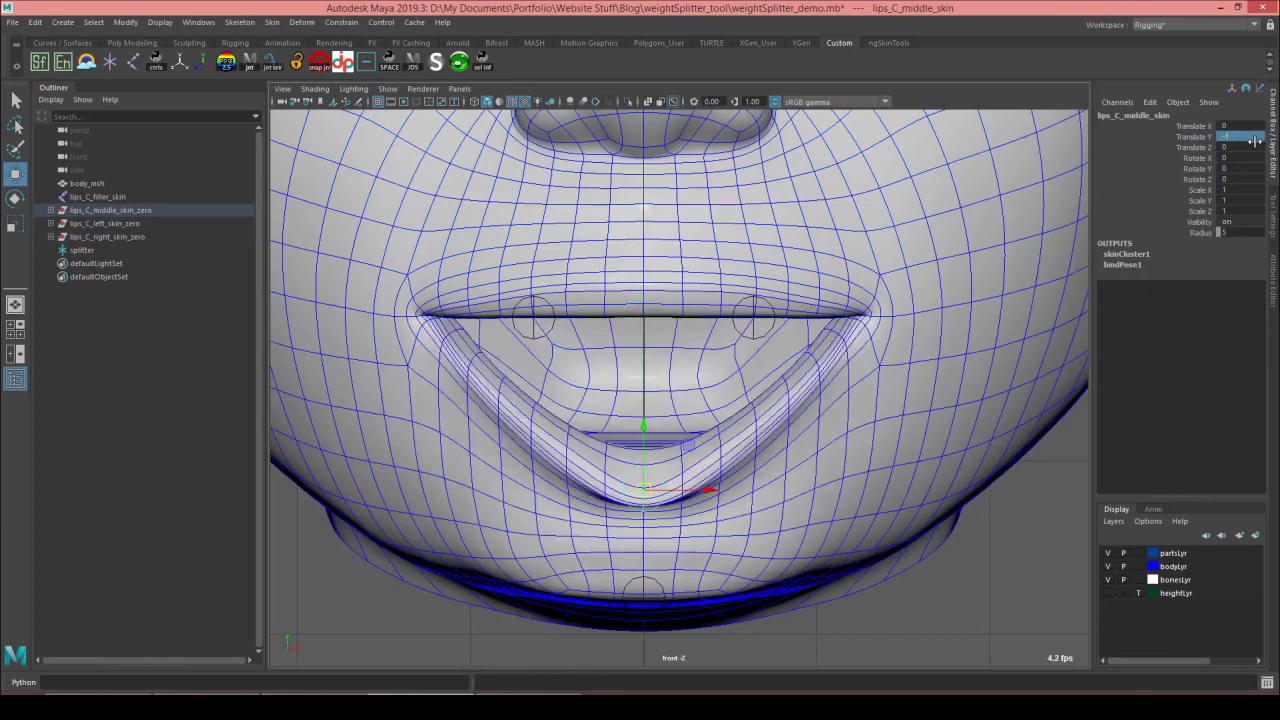
# - Select the body mesh and open the Script Editor, enlarging its code area to show the whole weightSplitter_demo.py script
pyautogui.click(946, 281)
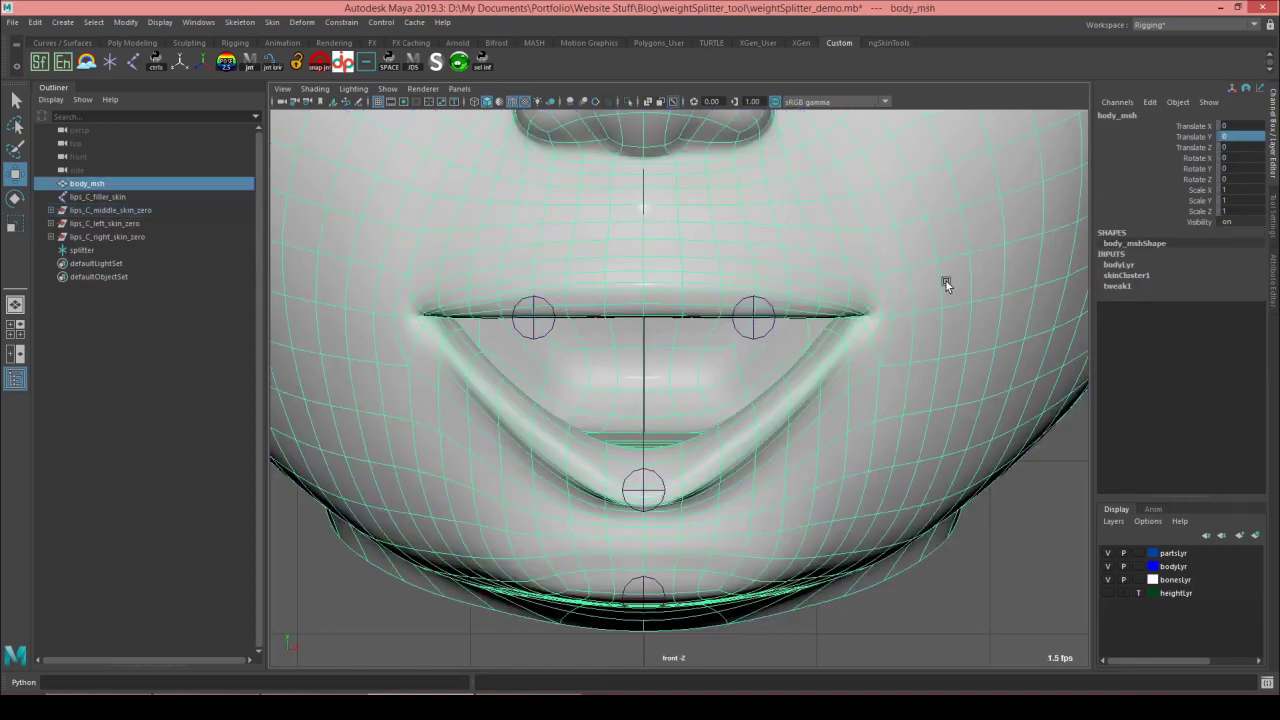
pyautogui.click(1268, 683)
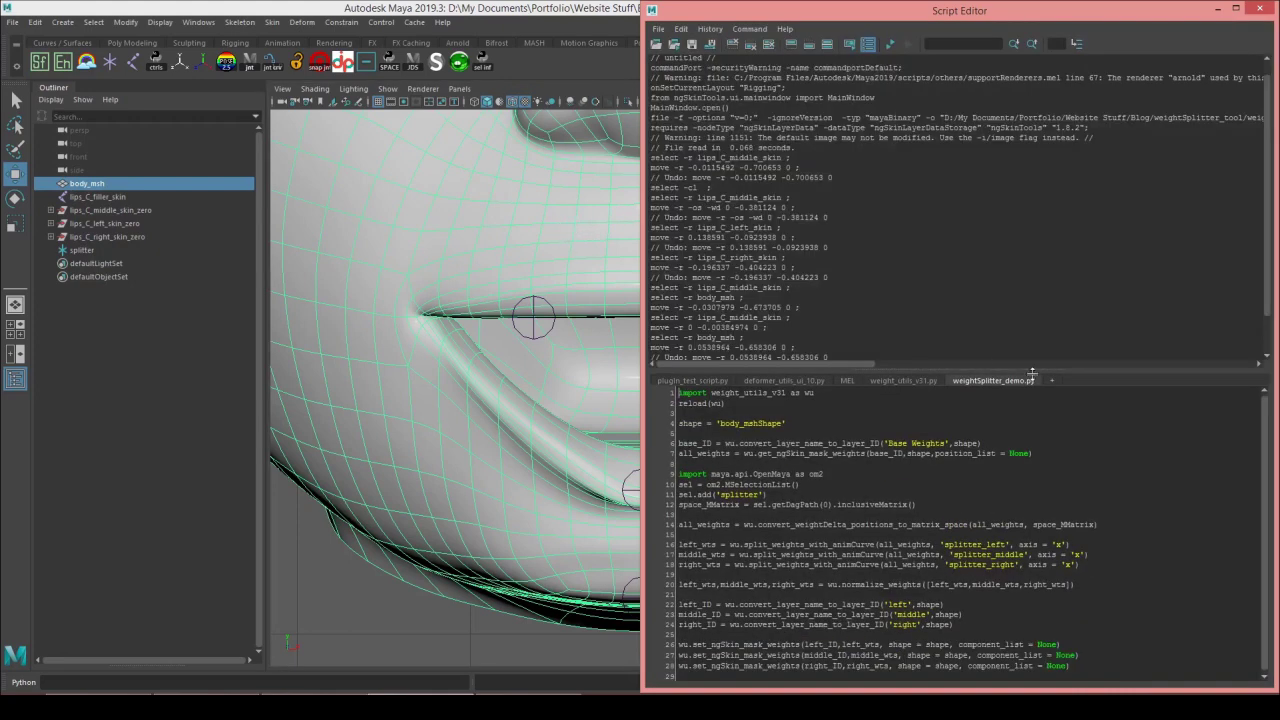
pyautogui.moveTo(1032, 373); pyautogui.dragTo(1069, 188)
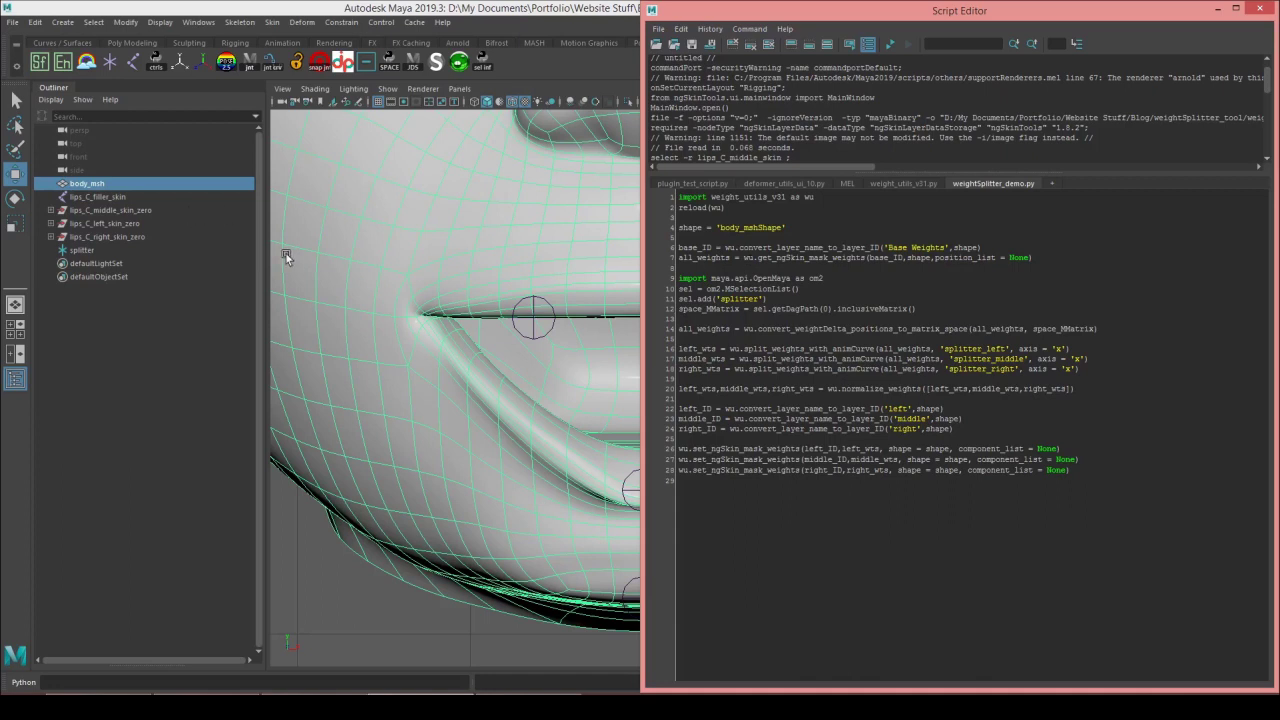
# - Narrow the Outliner and open ngSkinTools for the body mesh, placing its window clear of the face
pyautogui.moveTo(267, 255); pyautogui.dragTo(208, 256)
pyautogui.scroll(-5, 490, 328)
pyautogui.keyDown('alt'); pyautogui.moveTo(498, 312); pyautogui.dragTo(348, 315, button='middle'); pyautogui.keyUp('alt')
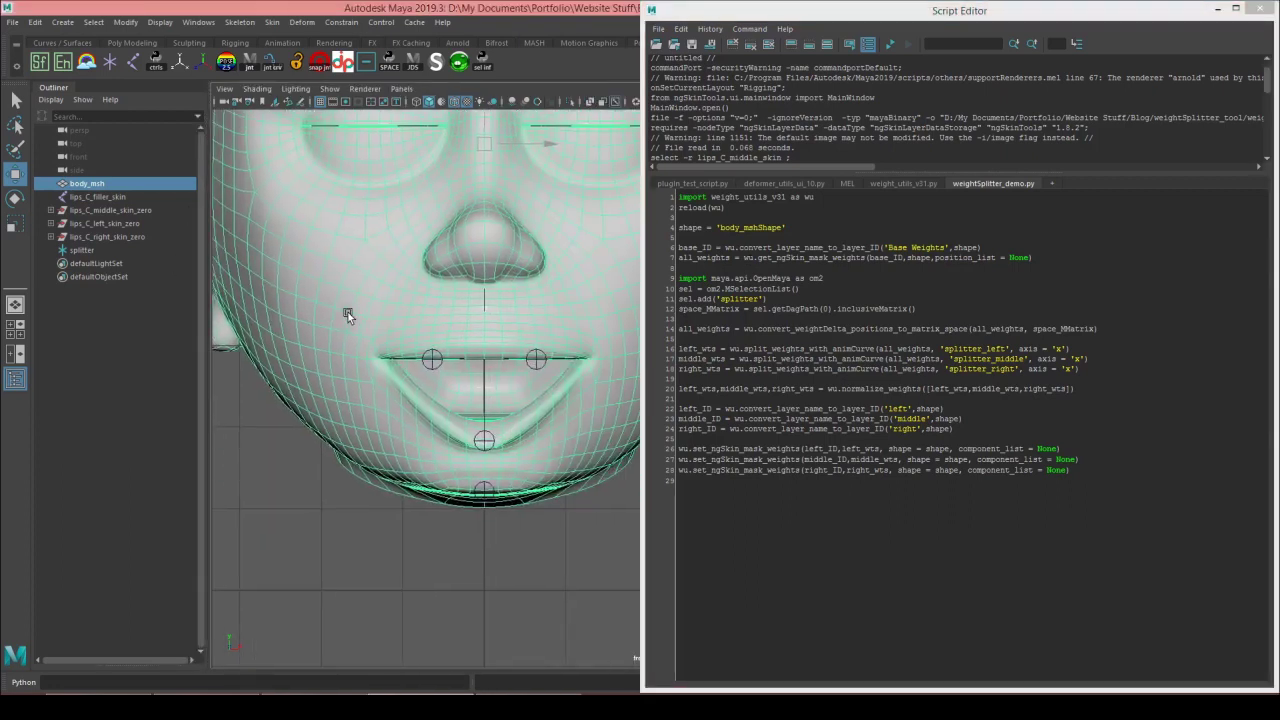
pyautogui.scroll(1, 458, 320)
pyautogui.keyDown('alt'); pyautogui.moveTo(452, 322); pyautogui.dragTo(440, 386, button='middle'); pyautogui.keyUp('alt')
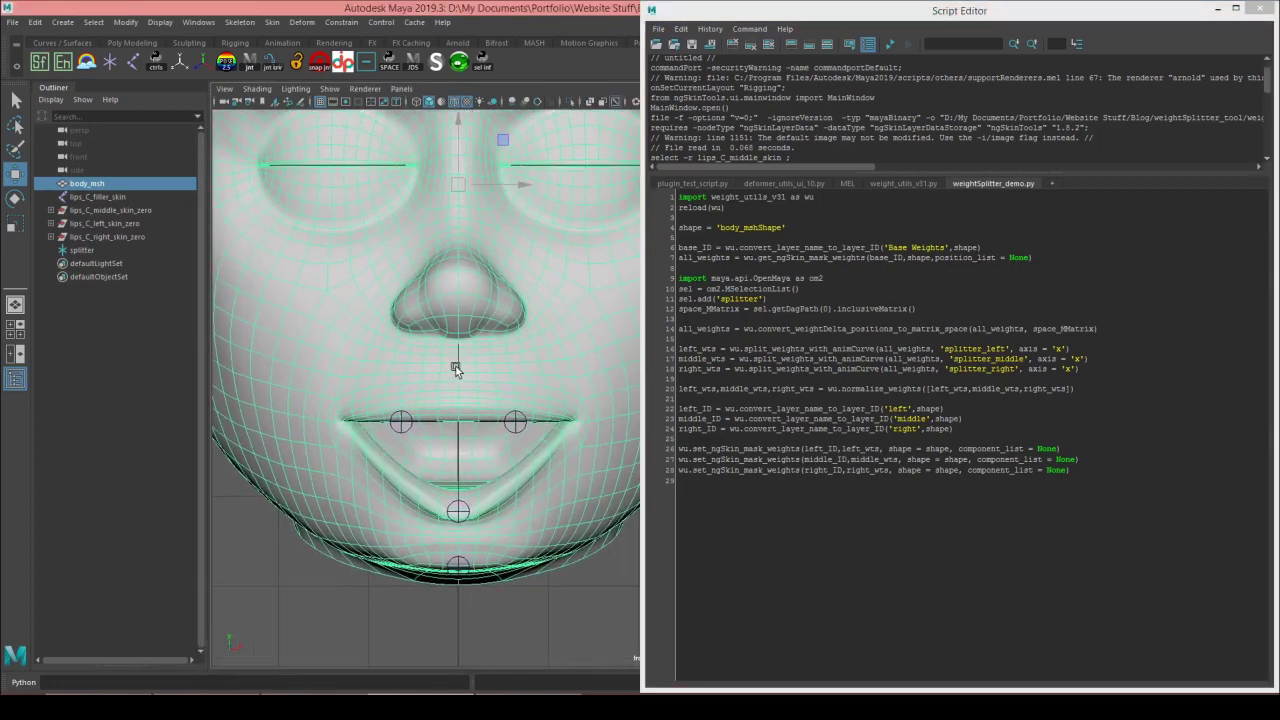
pyautogui.scroll(-5, 470, 348)
pyautogui.scroll(2, 380, 358)
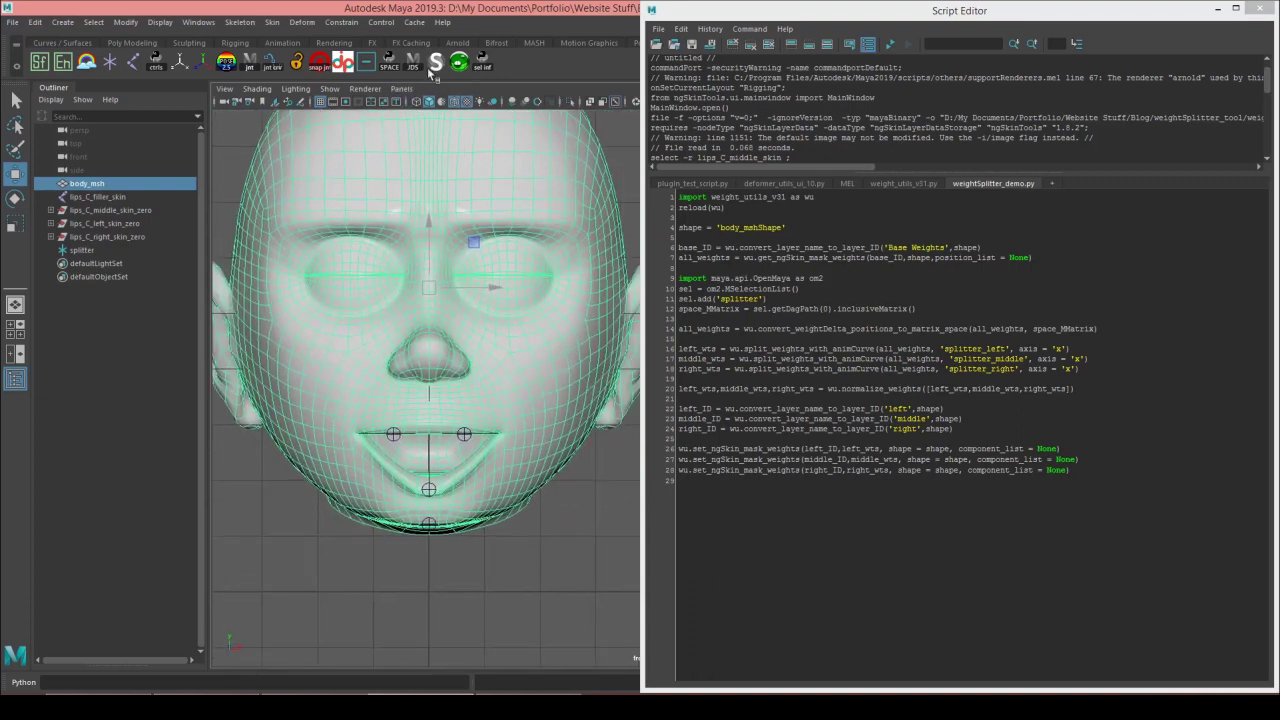
pyautogui.click(457, 64)
pyautogui.moveTo(391, 123); pyautogui.dragTo(220, 299)
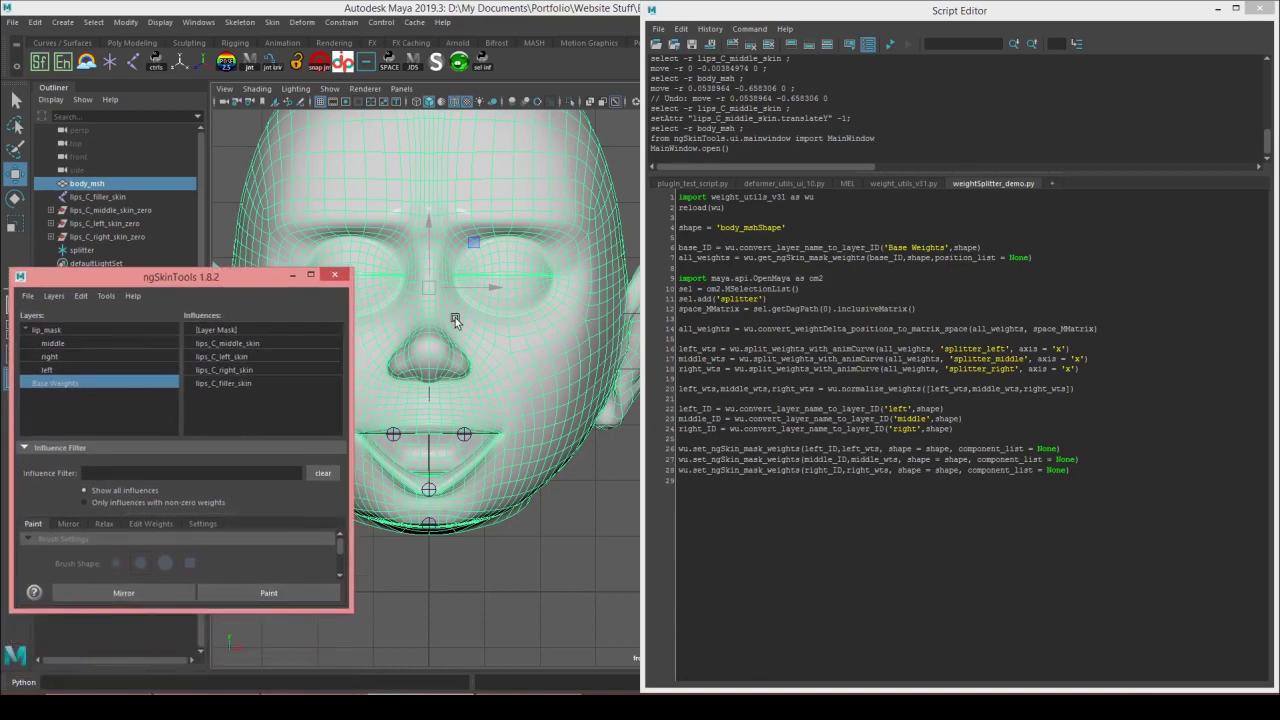
pyautogui.keyDown('alt'); pyautogui.moveTo(455, 317); pyautogui.dragTo(507, 311, button='middle'); pyautogui.keyUp('alt')
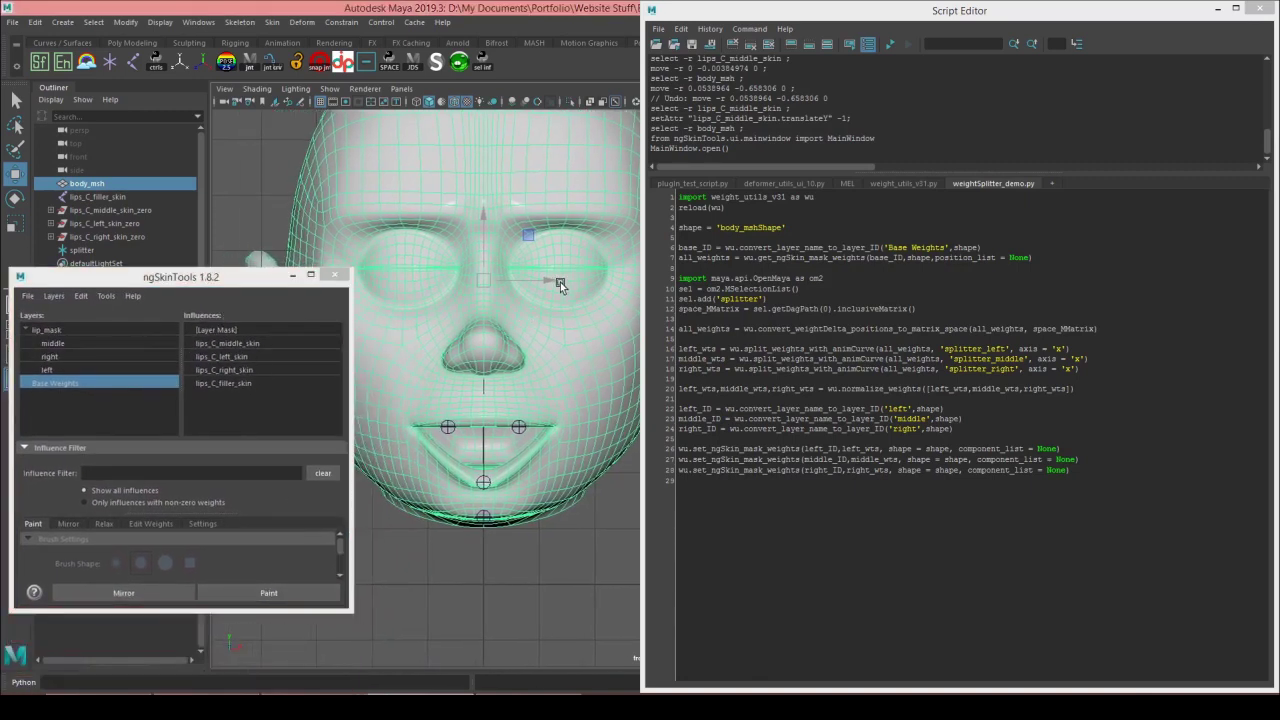
# - Run only script lines 1 to 7, which import weight_utils_v31 and fetch the Base Weights of body_mshShape
pyautogui.click(1032, 280)
pyautogui.moveTo(936, 310); pyautogui.dragTo(662, 194)
pyautogui.click(1038, 259)
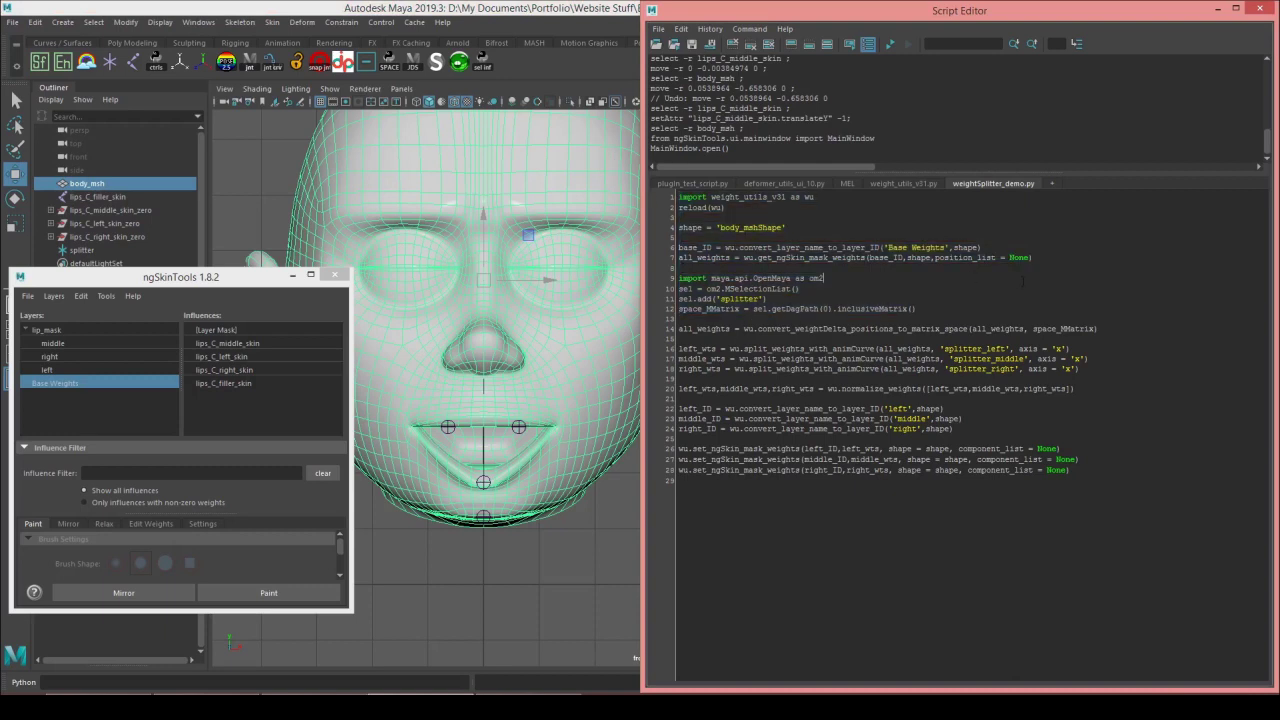
pyautogui.moveTo(1038, 259); pyautogui.dragTo(395, 6)
pyautogui.hotkey('ctrl', 'Return')
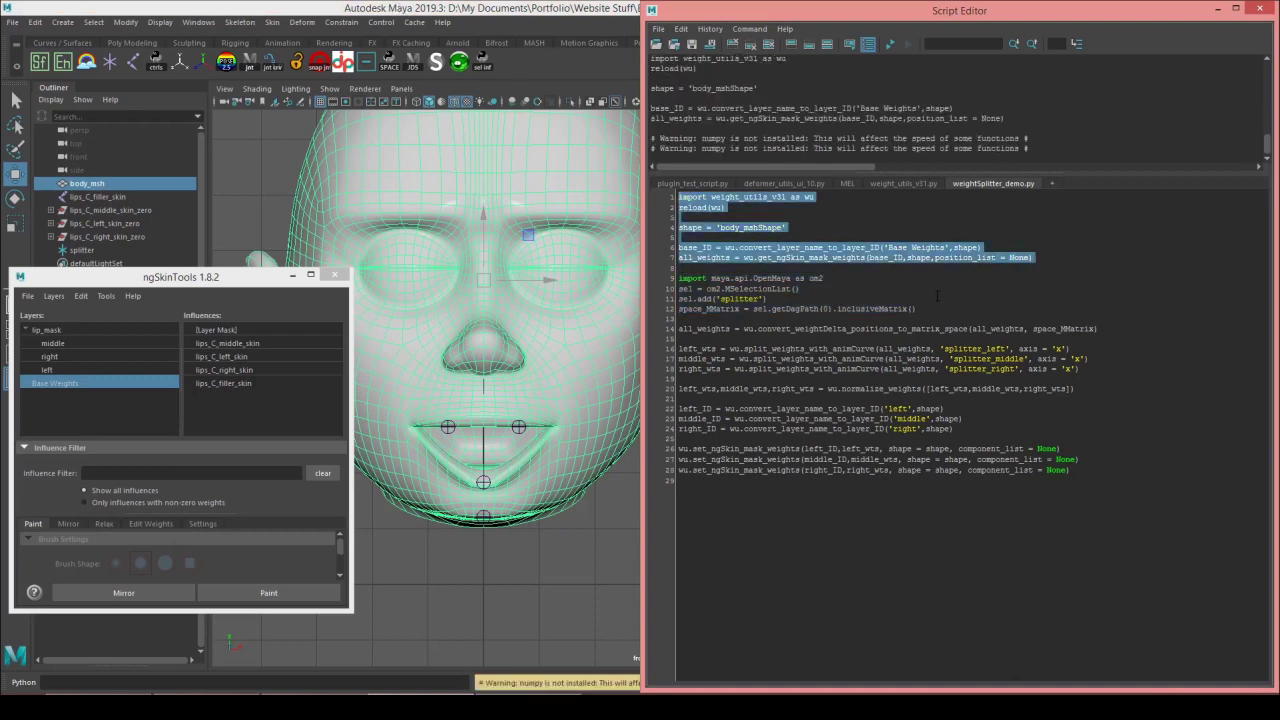
pyautogui.click(922, 297)
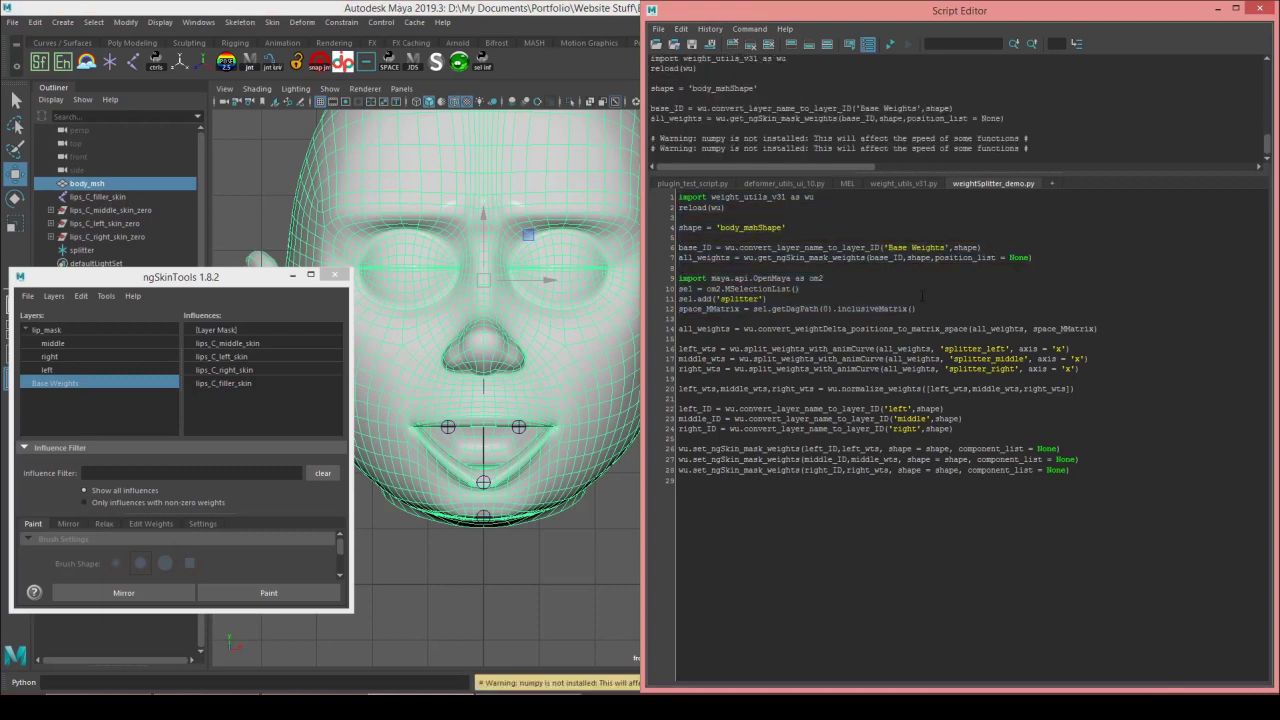
# - Select the splitter locator at the mouth and run script lines 9 to 12, which get its inclusive matrix
pyautogui.click(485, 462)
pyautogui.moveTo(222, 284); pyautogui.dragTo(224, 319)
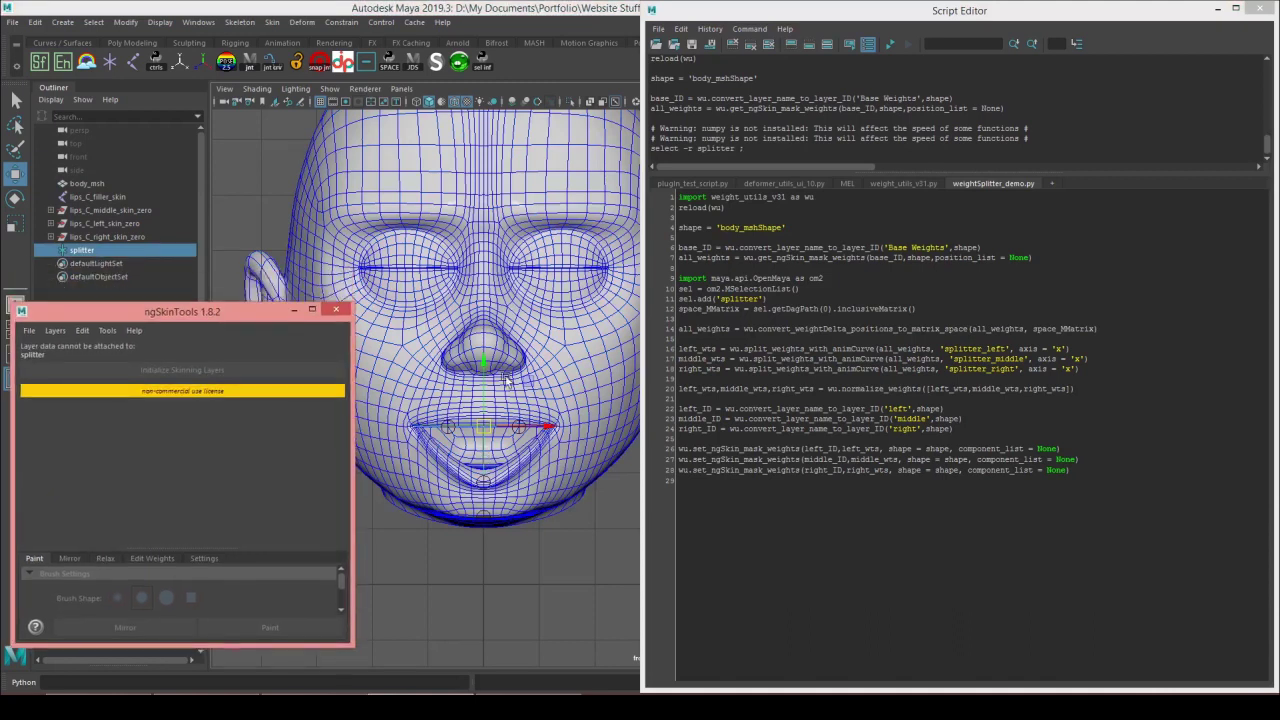
pyautogui.scroll(3, 434, 424)
pyautogui.keyDown('alt'); pyautogui.moveTo(457, 423); pyautogui.dragTo(502, 395, button='middle'); pyautogui.keyUp('alt')
pyautogui.scroll(2, 558, 385)
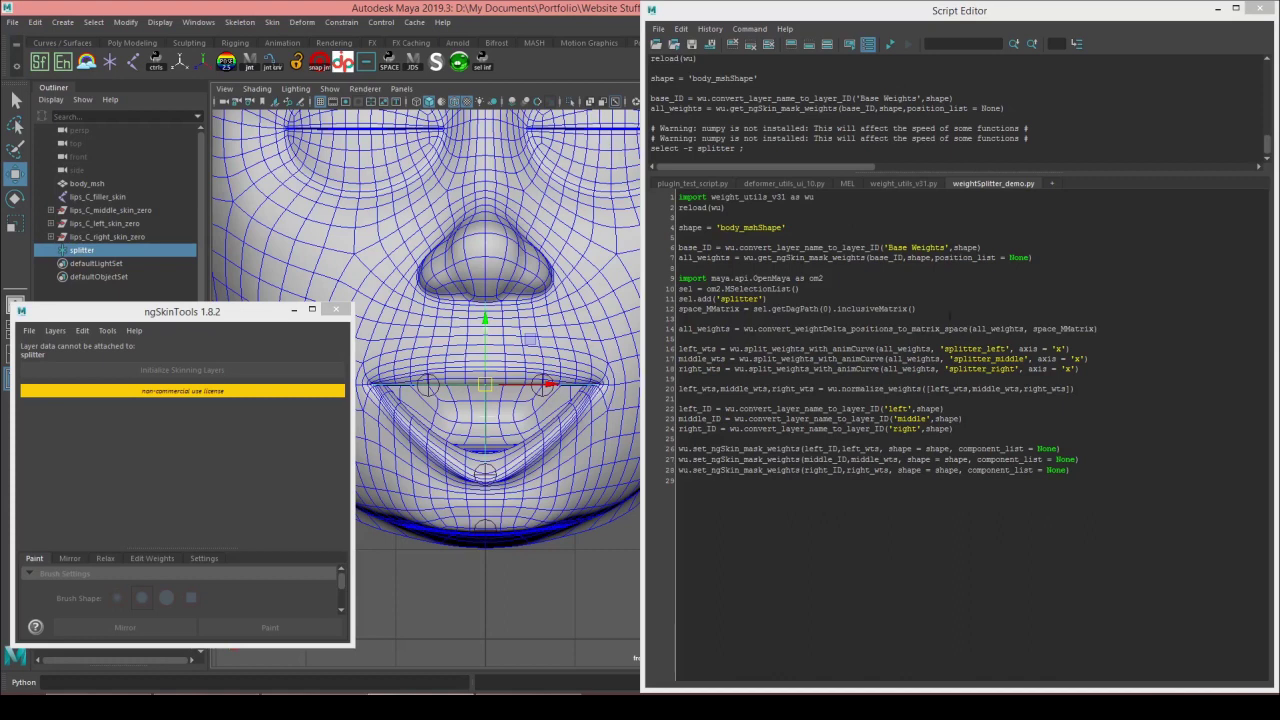
pyautogui.moveTo(949, 313); pyautogui.dragTo(647, 277)
pyautogui.hotkey('ctrl', 'Return')
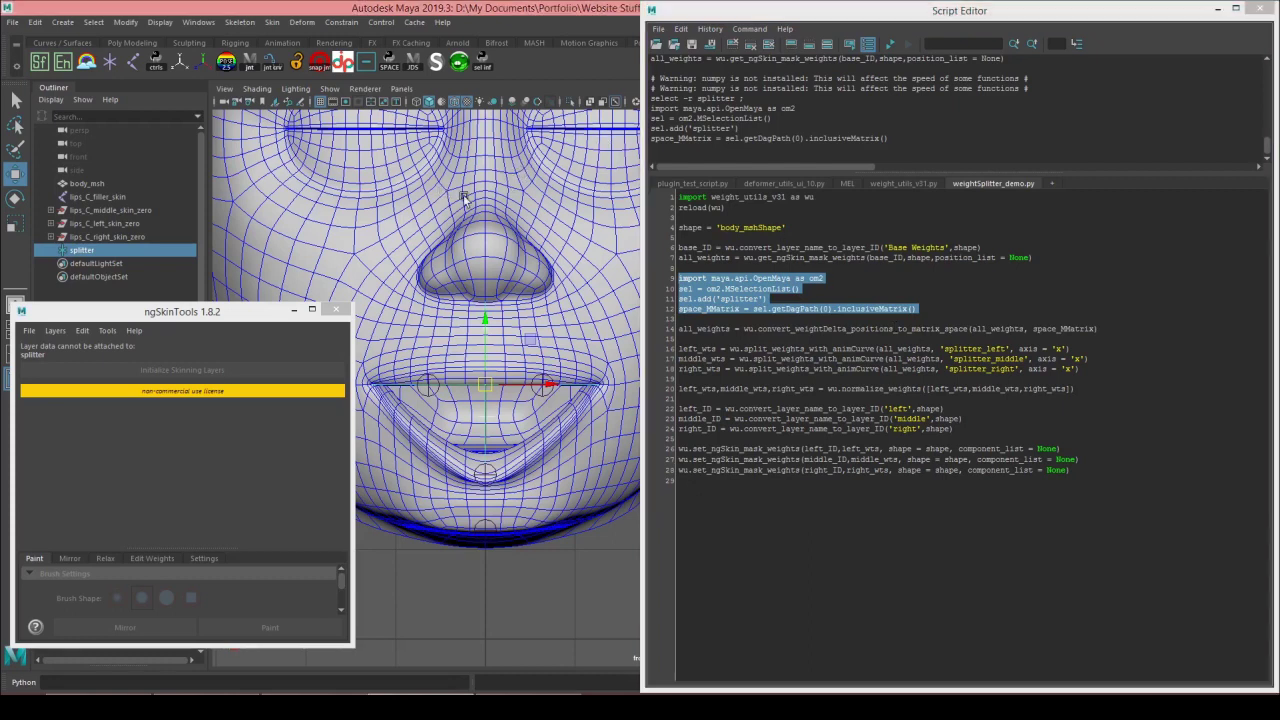
# - Examine body mesh vertices beside the nose and at the mouth corner in relation to the splitter locator, and reselect the locator
pyautogui.moveTo(464, 200); pyautogui.dragTo(345, 198, button='right')
pyautogui.click(367, 277)
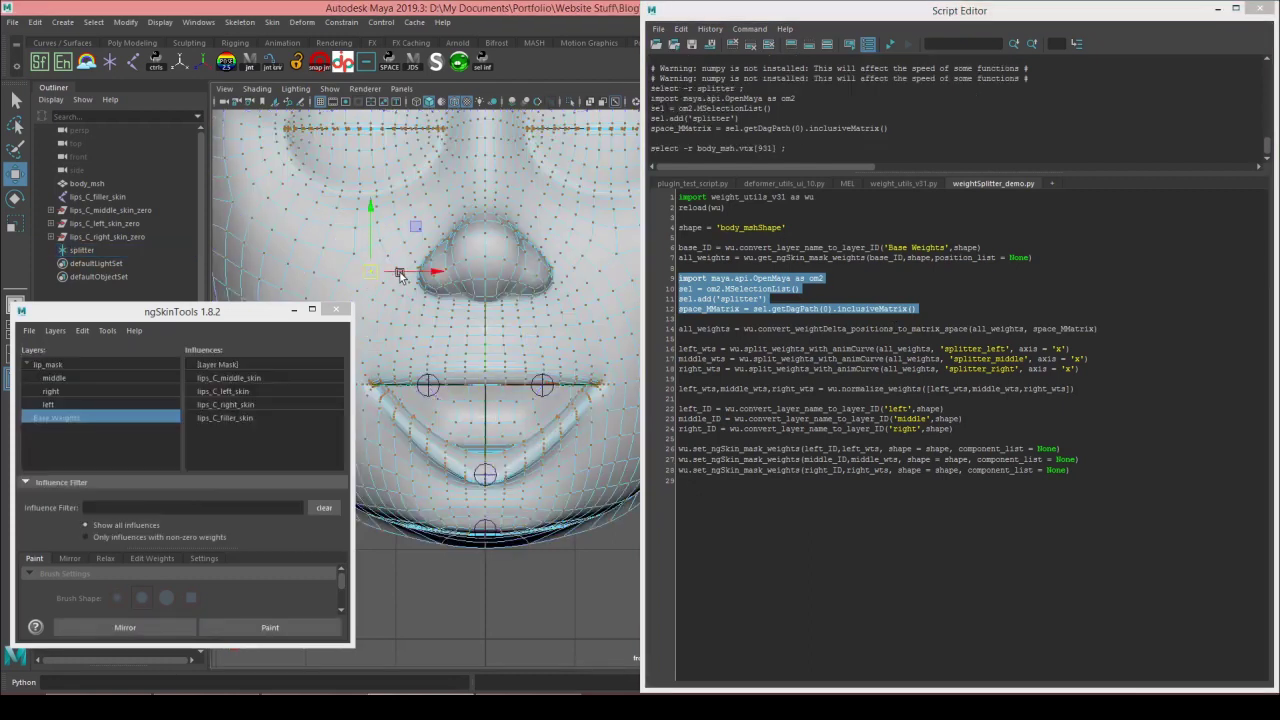
pyautogui.moveTo(505, 258); pyautogui.dragTo(394, 213, button='right')
pyautogui.press('g')
pyautogui.moveTo(395, 349); pyautogui.dragTo(464, 272, button='right')
pyautogui.press('w')
pyautogui.press('q')
pyautogui.moveTo(482, 350); pyautogui.dragTo(449, 357, button='right')
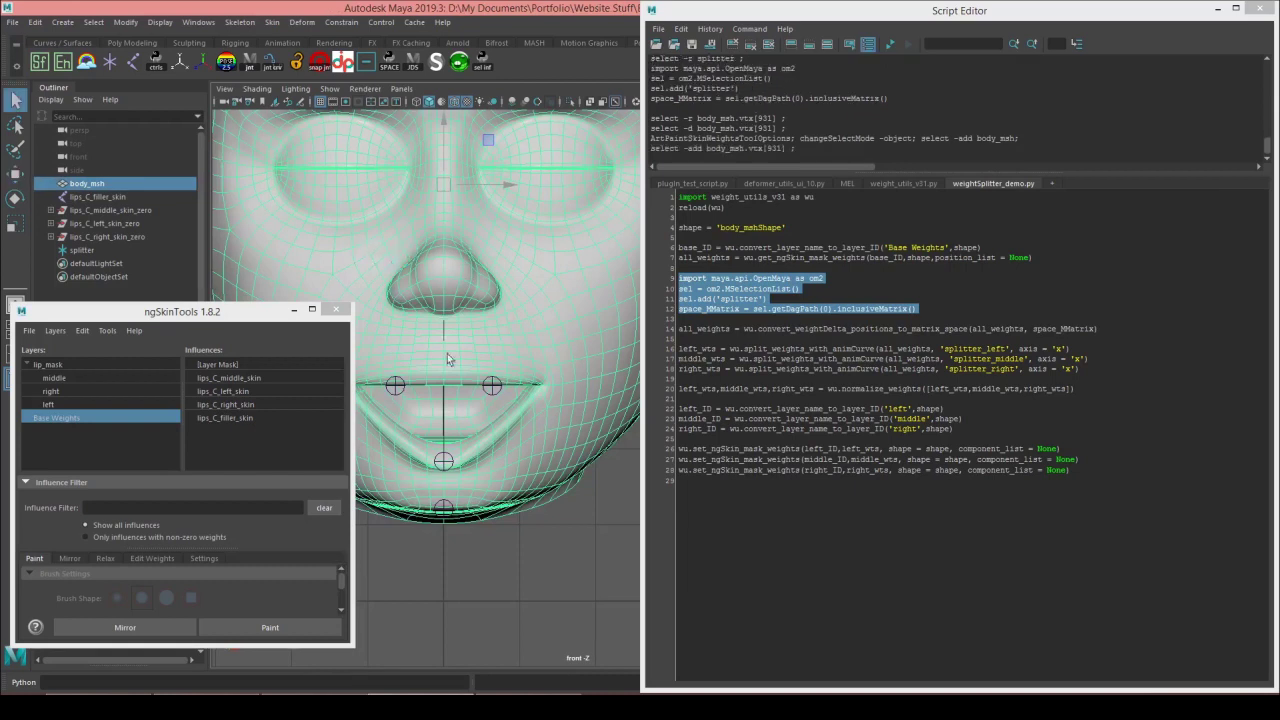
pyautogui.click(548, 383)
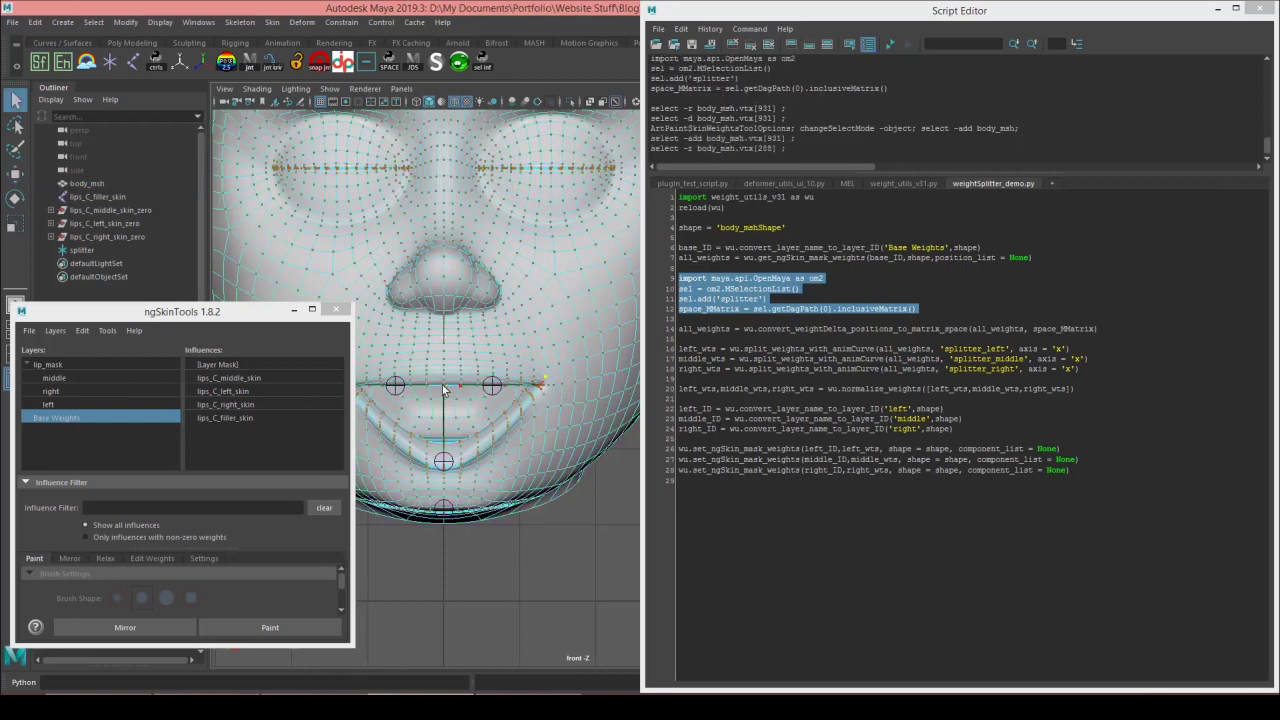
pyautogui.moveTo(573, 333); pyautogui.dragTo(522, 328, button='right')
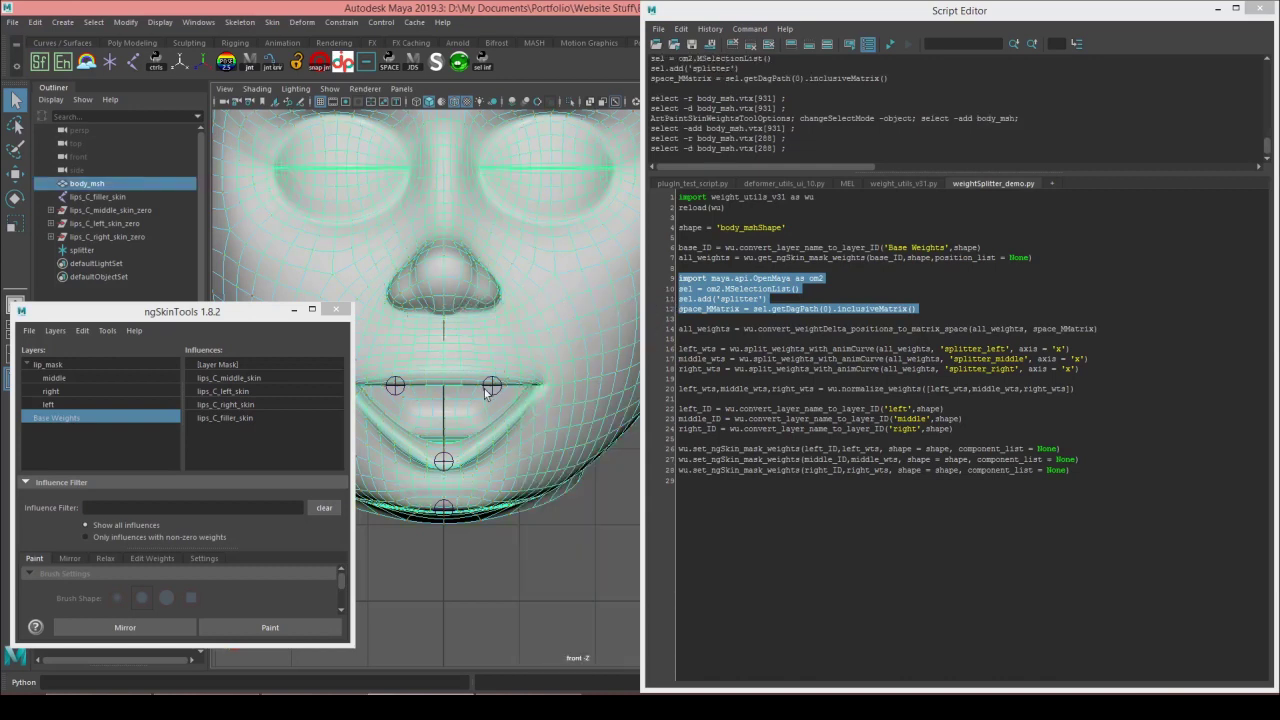
pyautogui.click(447, 413)
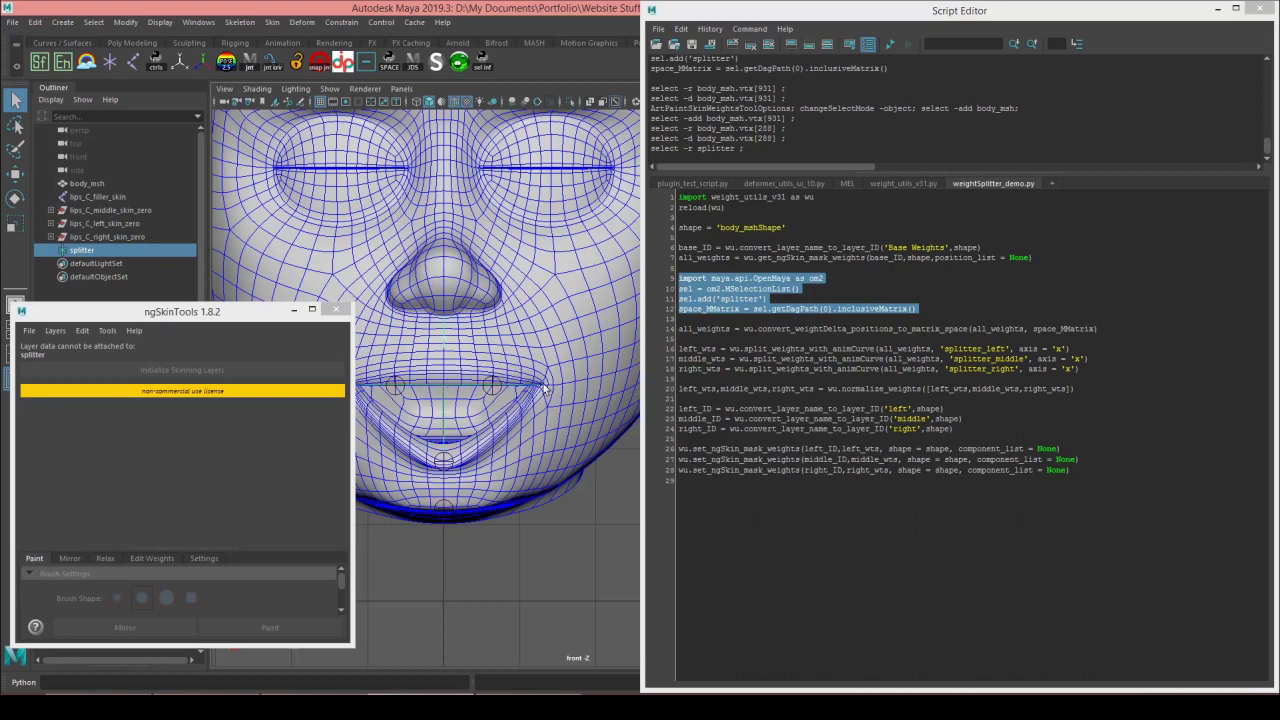
# - Run only script line 14, which converts the weight positions in all_weights to the splitter's matrix space
pyautogui.click(1019, 297)
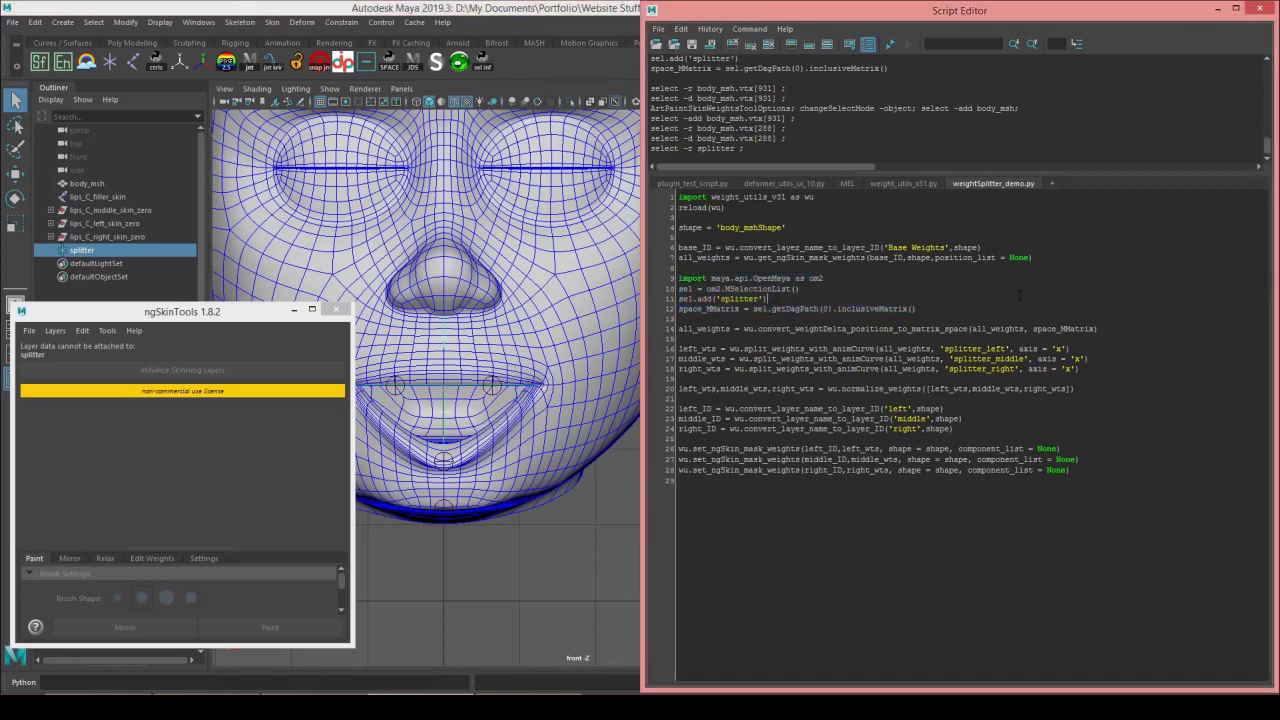
pyautogui.tripleClick(1122, 328)
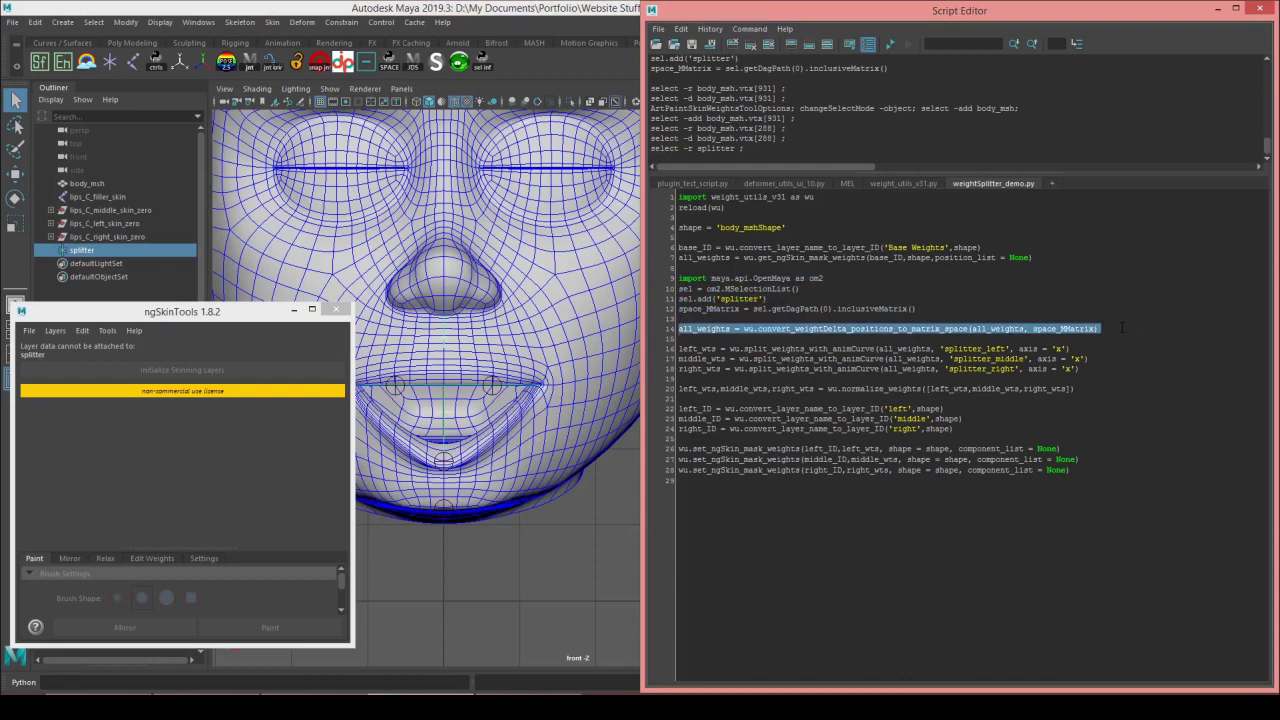
pyautogui.hotkey('ctrl', 'Return')
pyautogui.click(1080, 388)
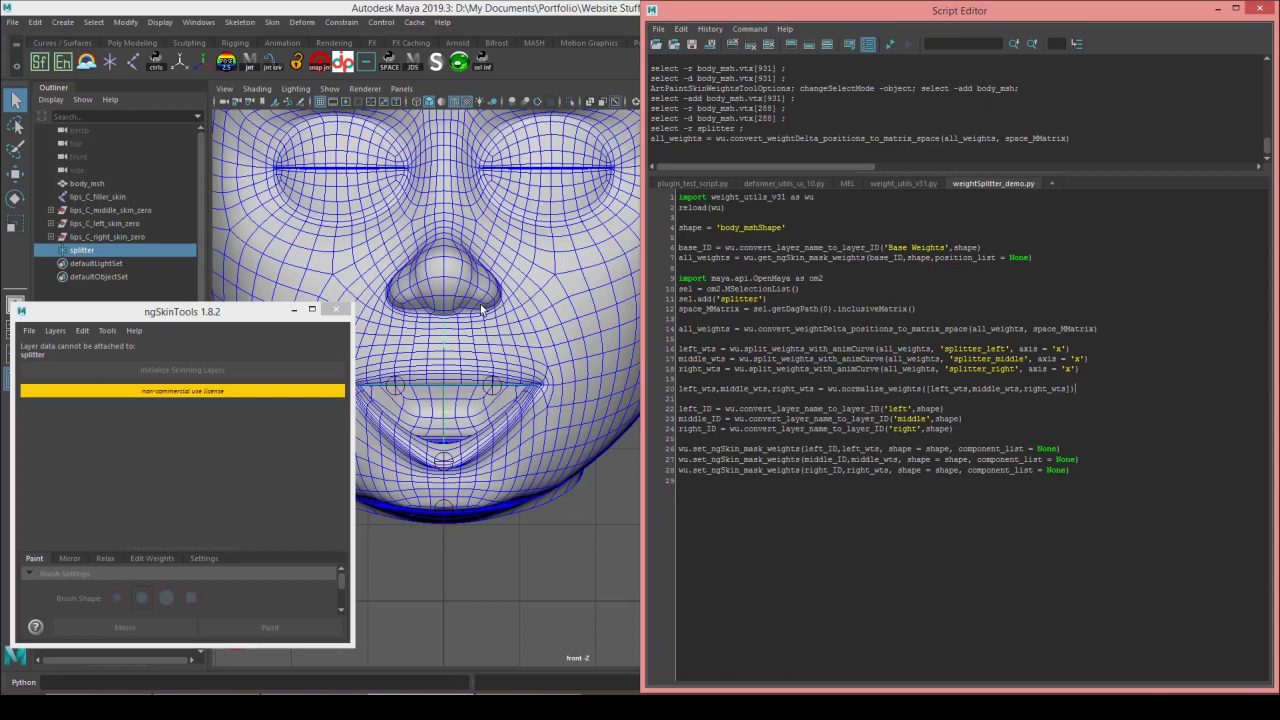
# - Open the Graph Editor for the splitter locator and widen its window up to the Script Editor
pyautogui.click(206, 25)
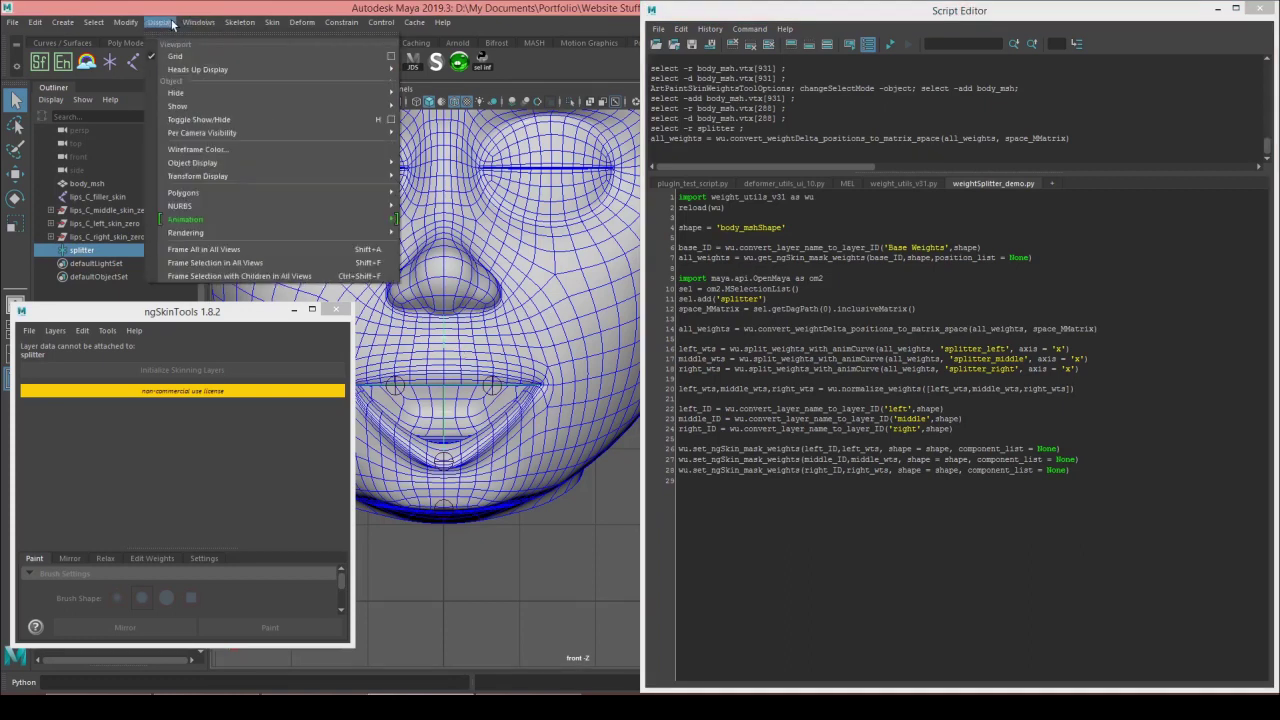
pyautogui.moveTo(240, 96)
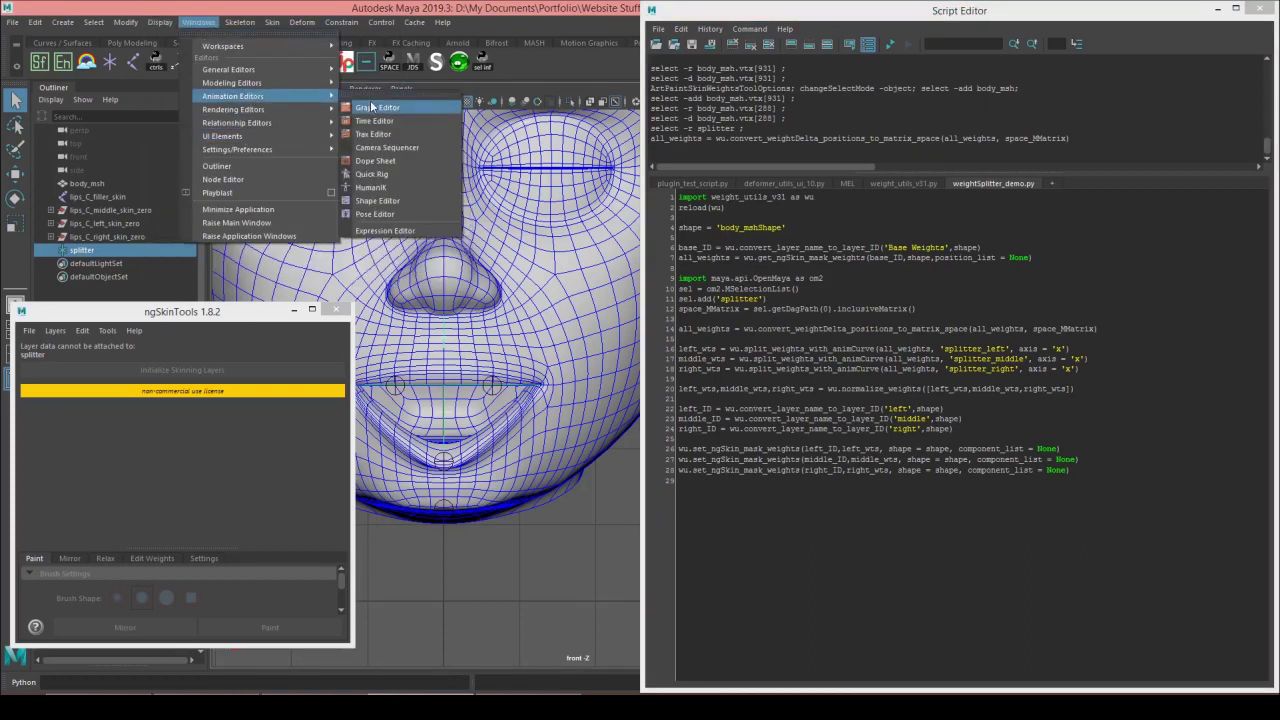
pyautogui.click(354, 100)
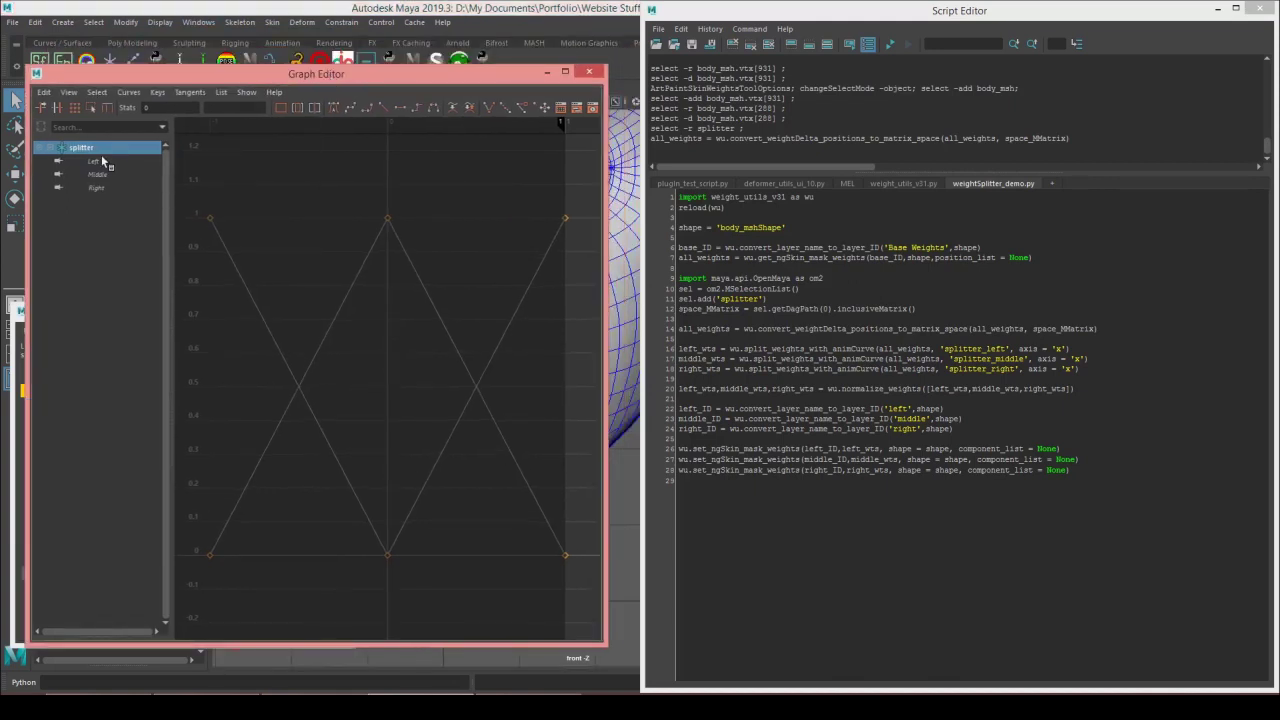
pyautogui.moveTo(604, 172); pyautogui.dragTo(637, 172)
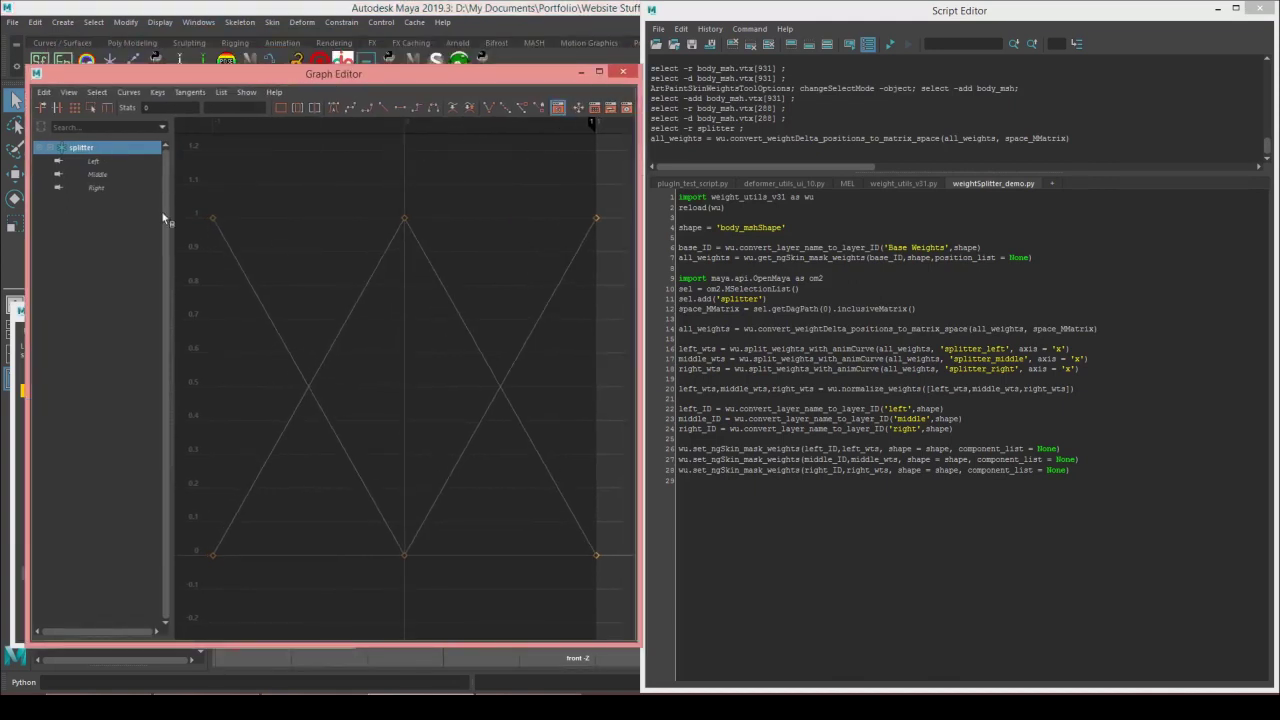
# - Examine the splitter's Left, Middle and Right curves individually, and display all three together
pyautogui.moveTo(118, 162); pyautogui.dragTo(102, 192)
pyautogui.click(112, 163)
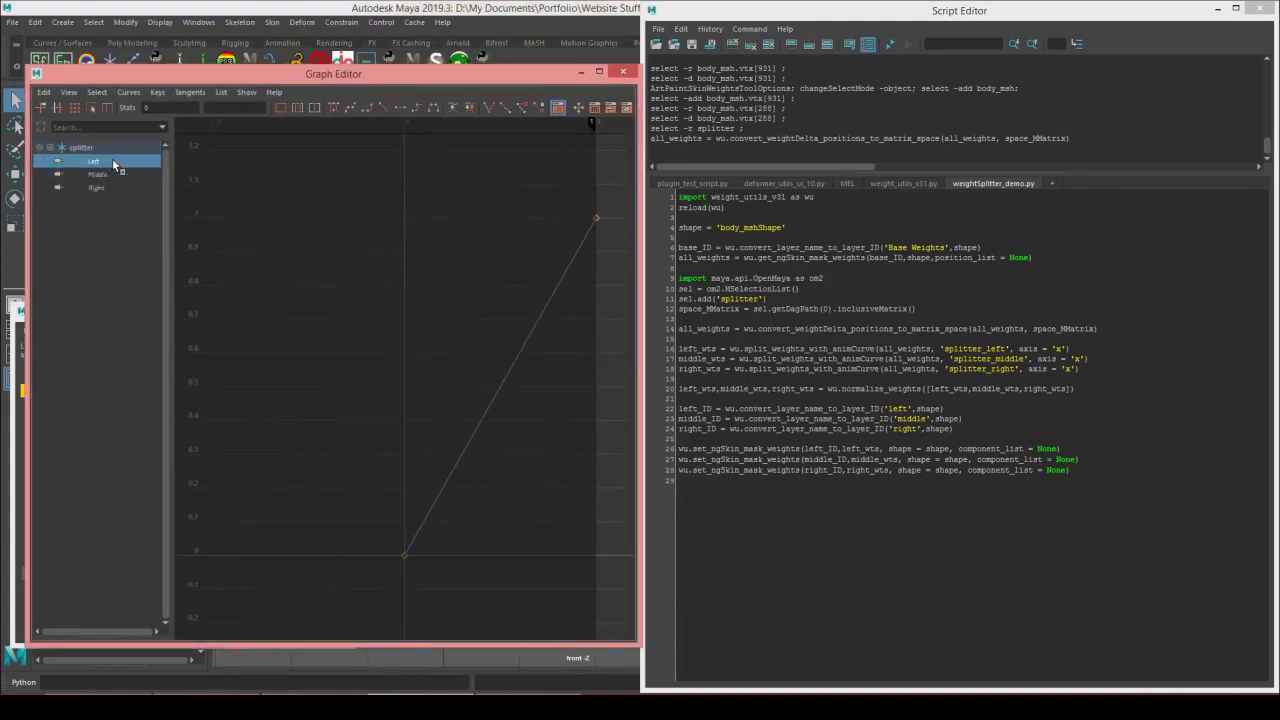
pyautogui.click(113, 177)
pyautogui.click(113, 192)
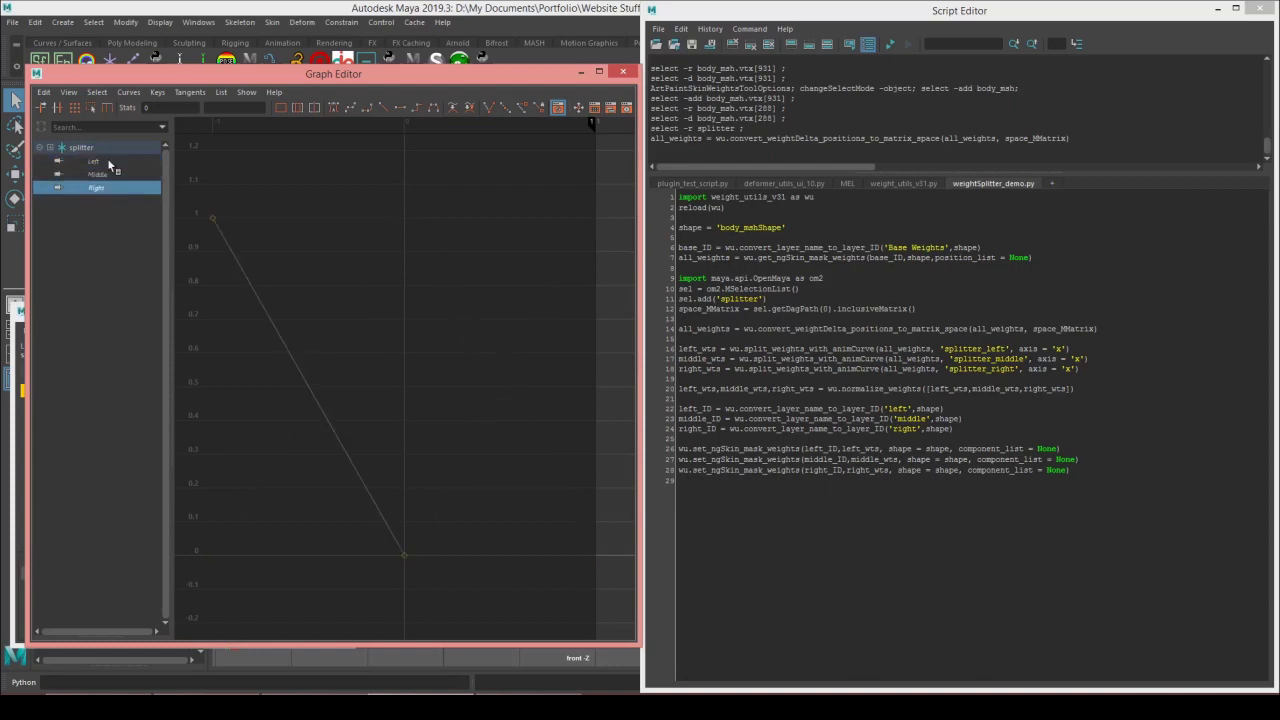
pyautogui.moveTo(110, 163); pyautogui.dragTo(118, 189)
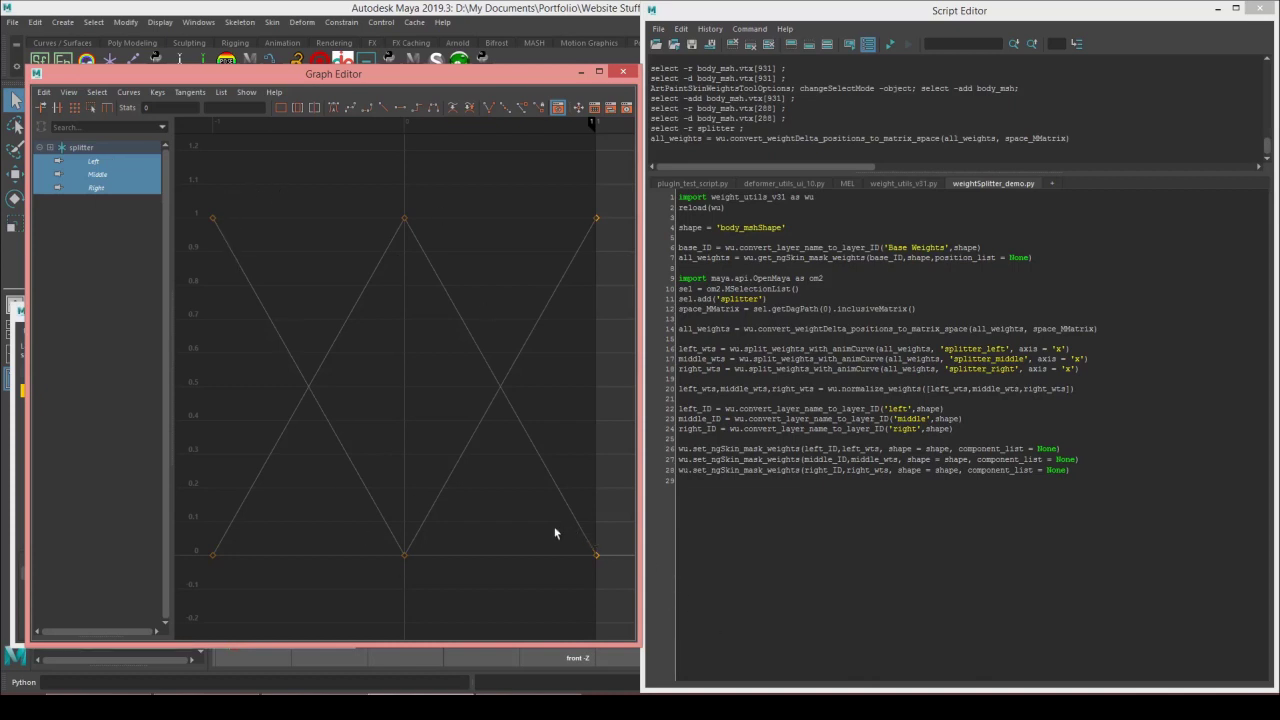
# - Run script lines 16–18 to split the weights with the splitter curves along x, and run line 20 to normalize them
pyautogui.moveTo(1080, 368); pyautogui.dragTo(622, 352)
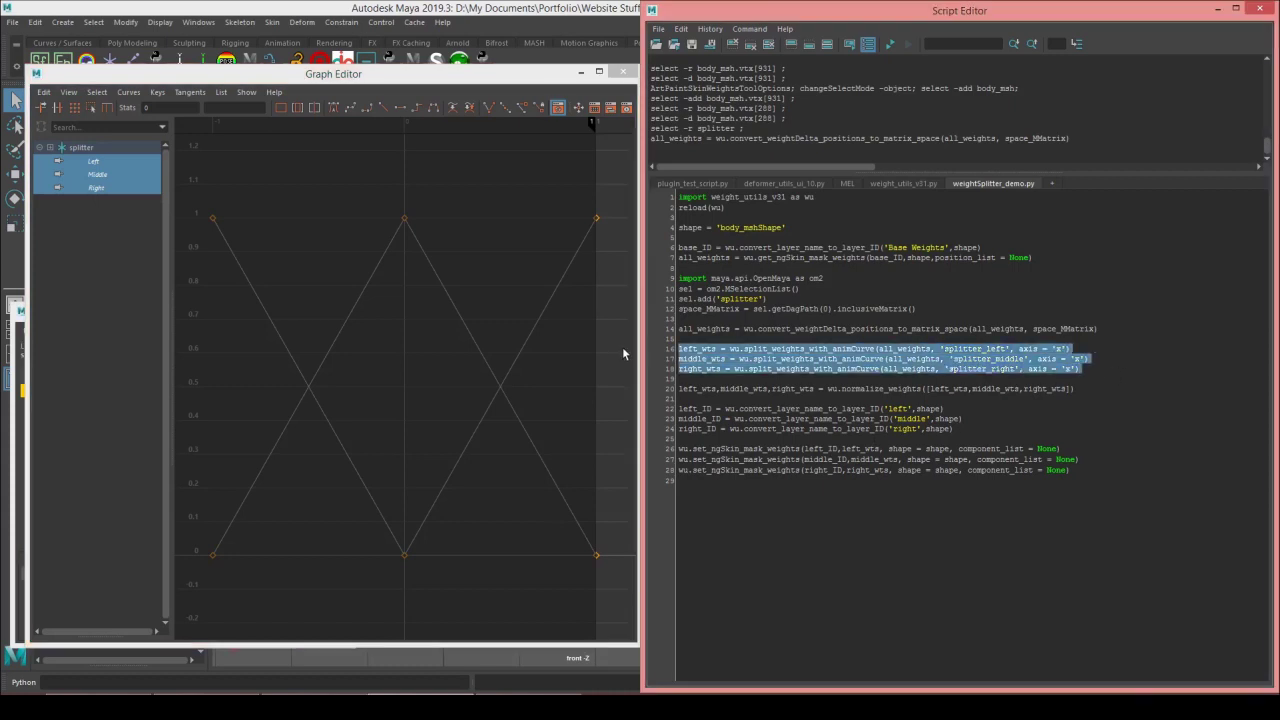
pyautogui.hotkey('ctrl', 'Return')
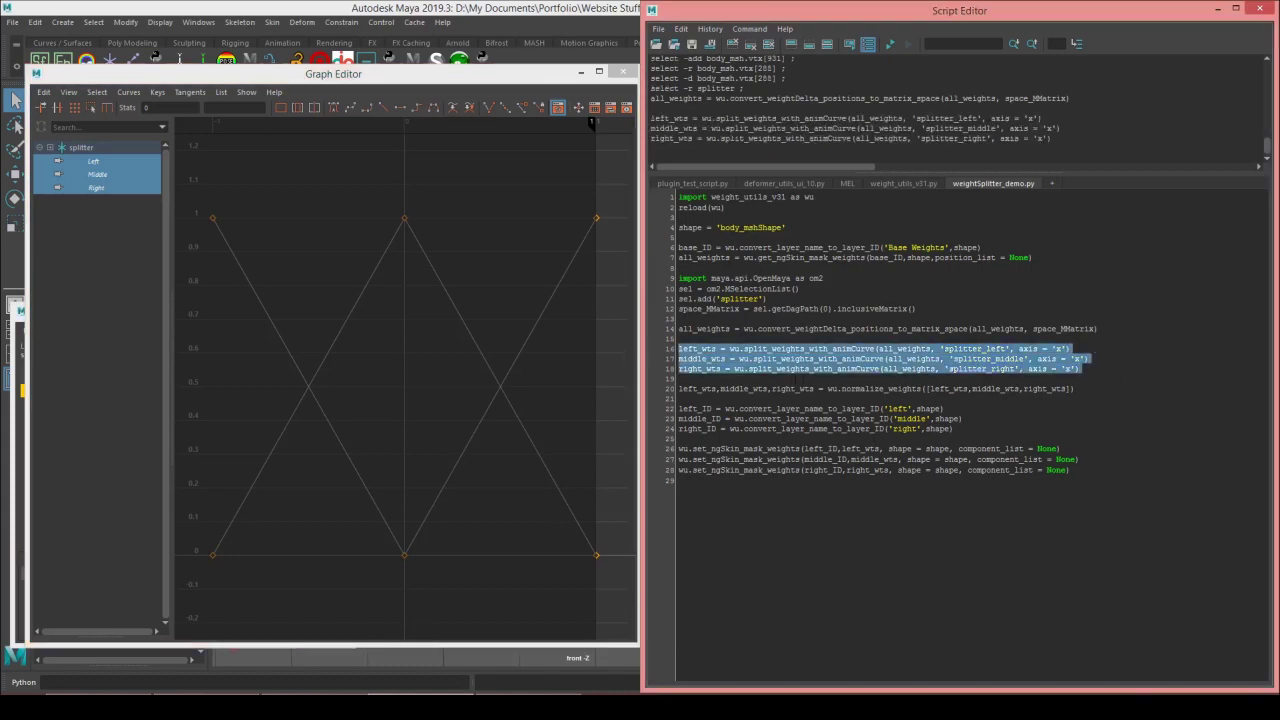
pyautogui.tripleClick(820, 388)
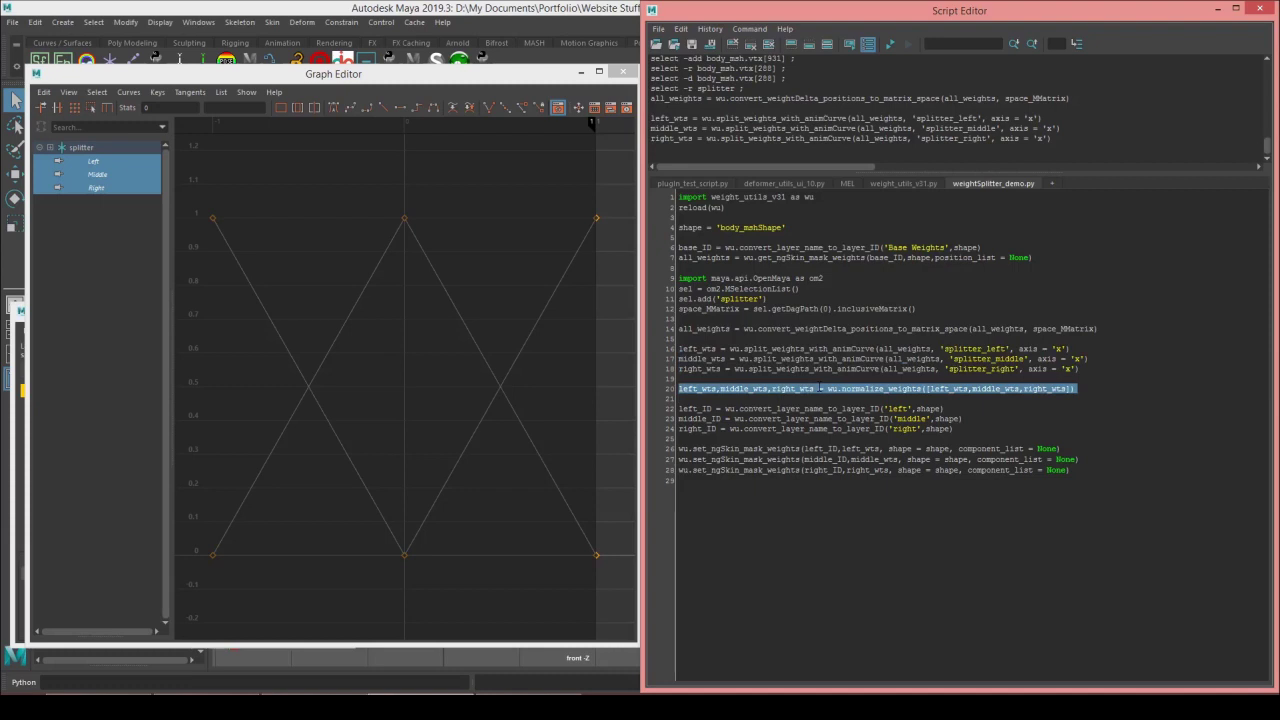
pyautogui.hotkey('ctrl', 'Return')
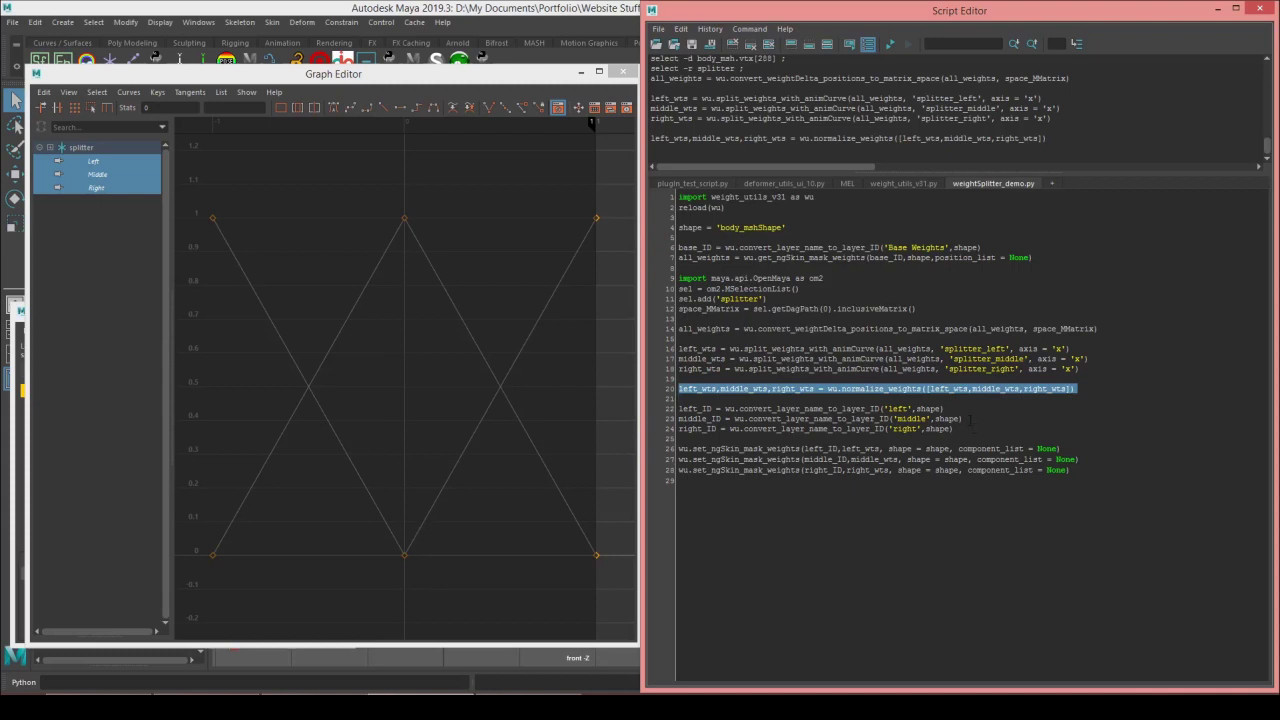
# - Close the Graph Editor, select the body mesh and display the lip_mask layer's mask weights in ngSkinTools paint mode
pyautogui.click(623, 72)
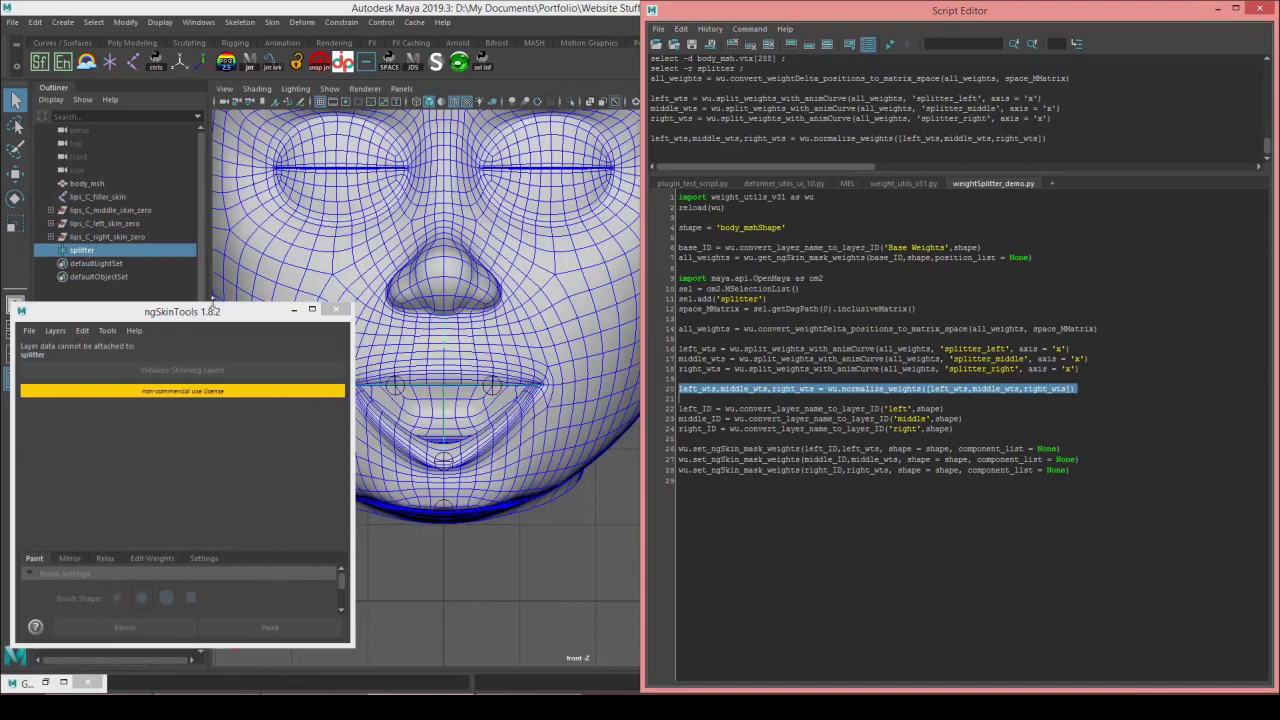
pyautogui.moveTo(213, 310); pyautogui.dragTo(235, 181)
pyautogui.click(402, 262)
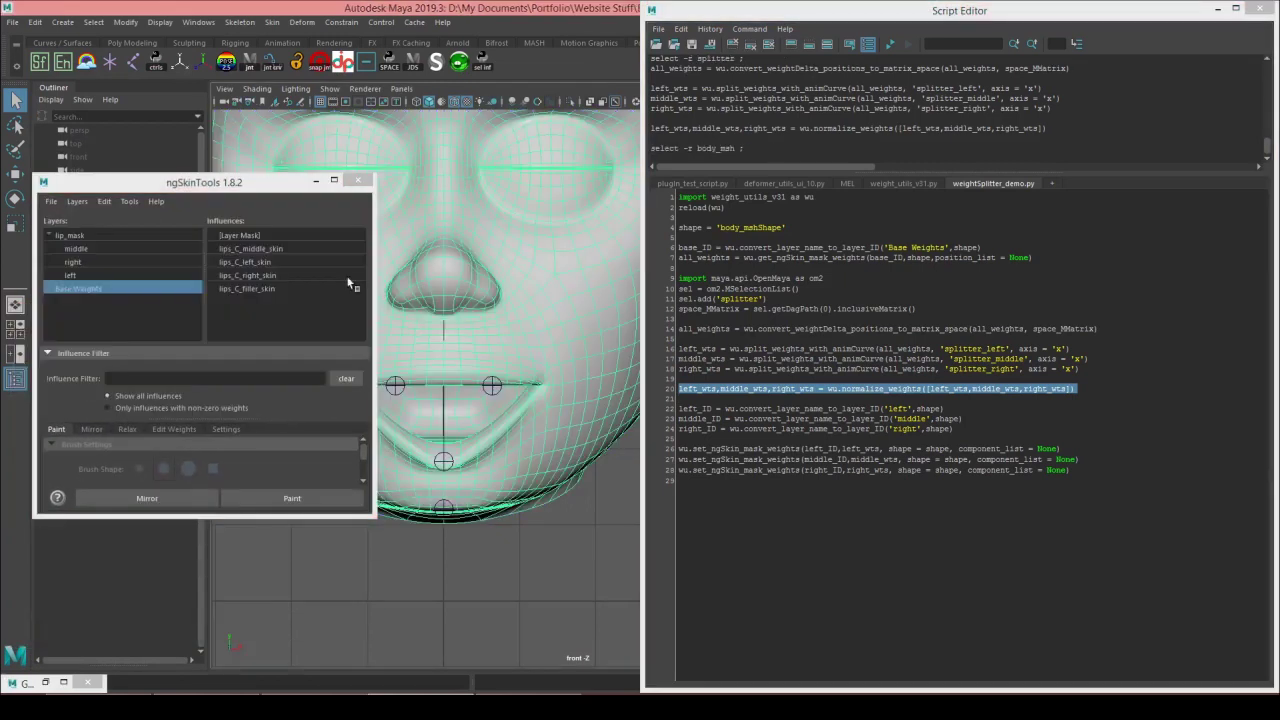
pyautogui.click(120, 236)
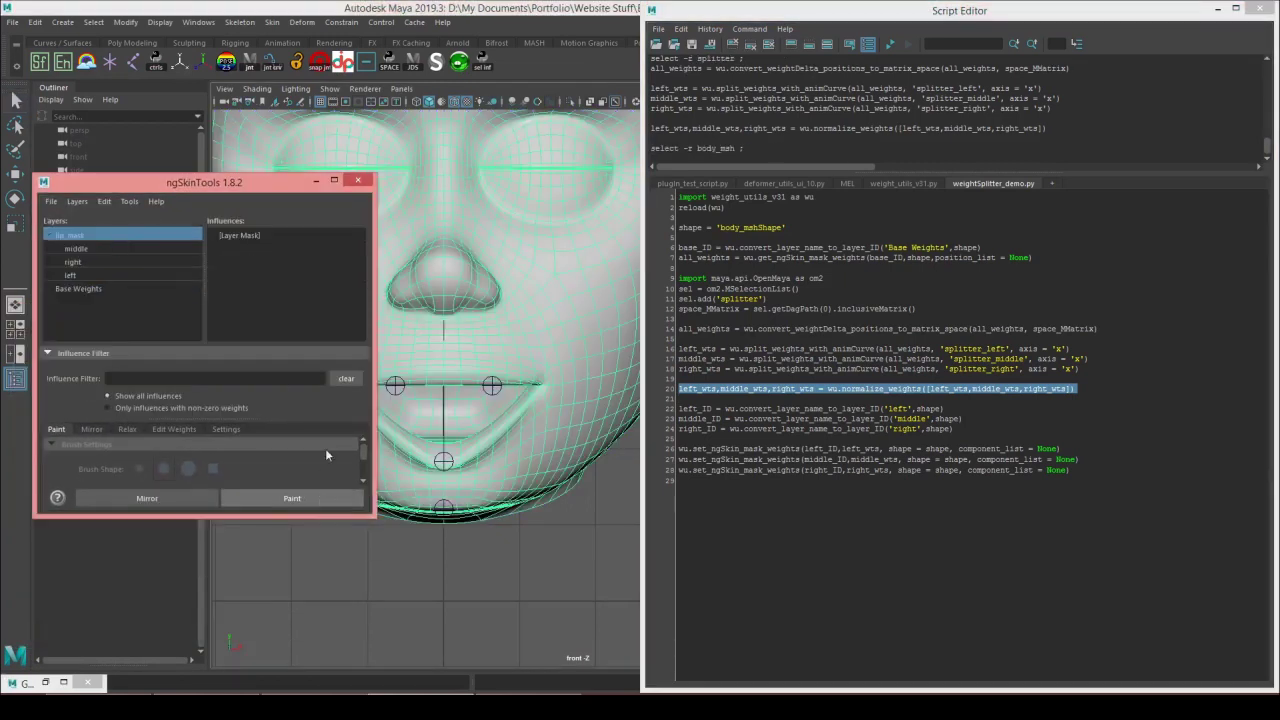
pyautogui.click(291, 498)
pyautogui.click(247, 234)
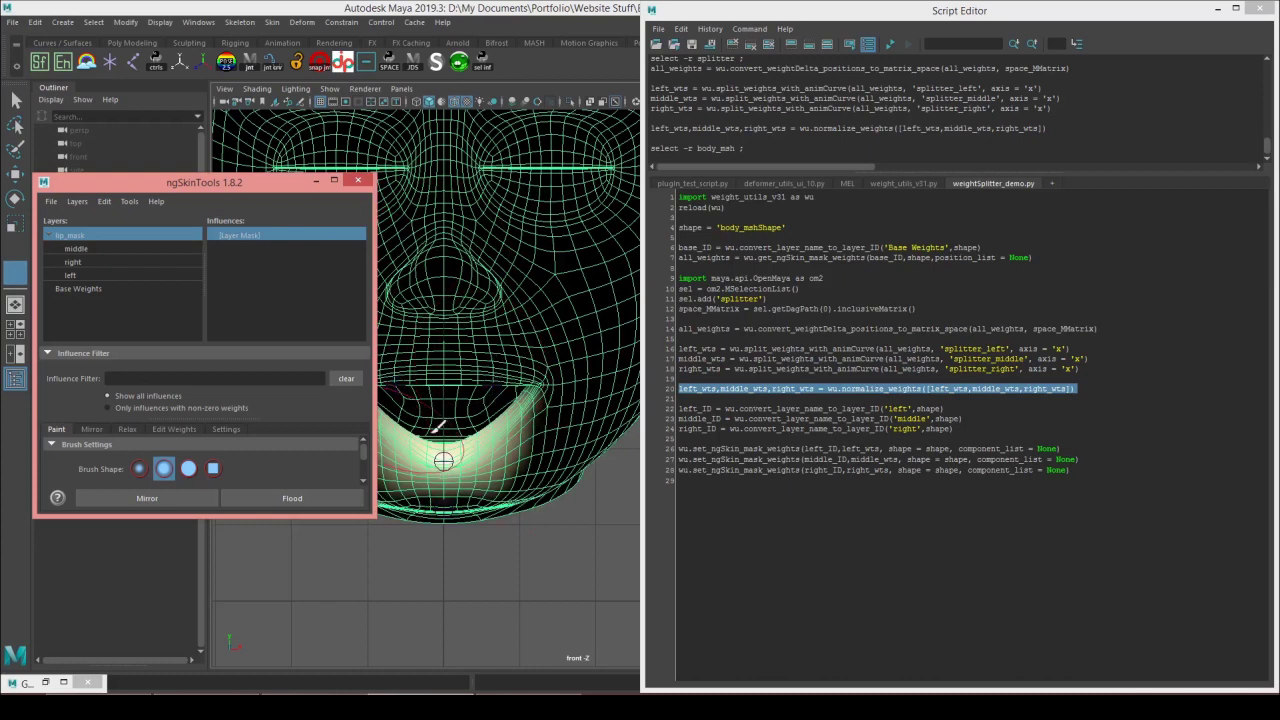
# - Inspect the middle, right and left layers nested under lip_mask one after another
pyautogui.click(111, 248)
pyautogui.click(114, 261)
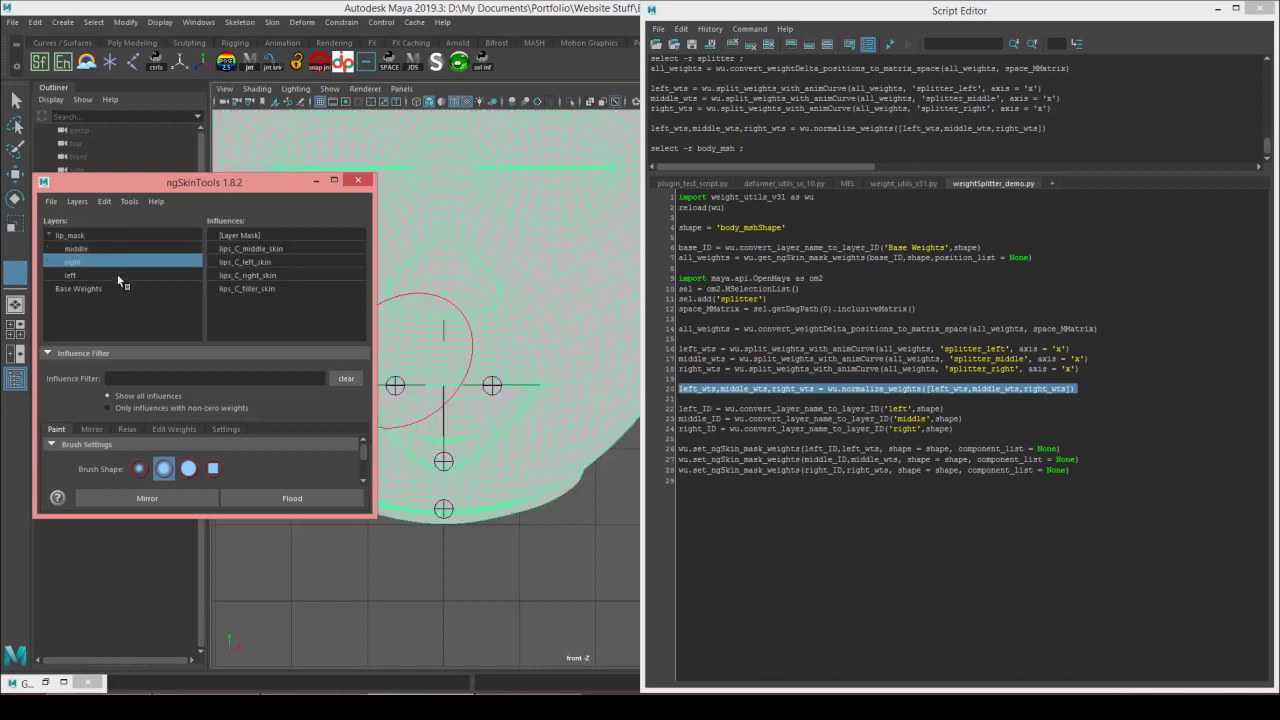
pyautogui.click(117, 276)
# - Try to run only script lines 26–28, which write the split weights to the three layer masks
pyautogui.moveTo(762, 483); pyautogui.dragTo(556, 434)
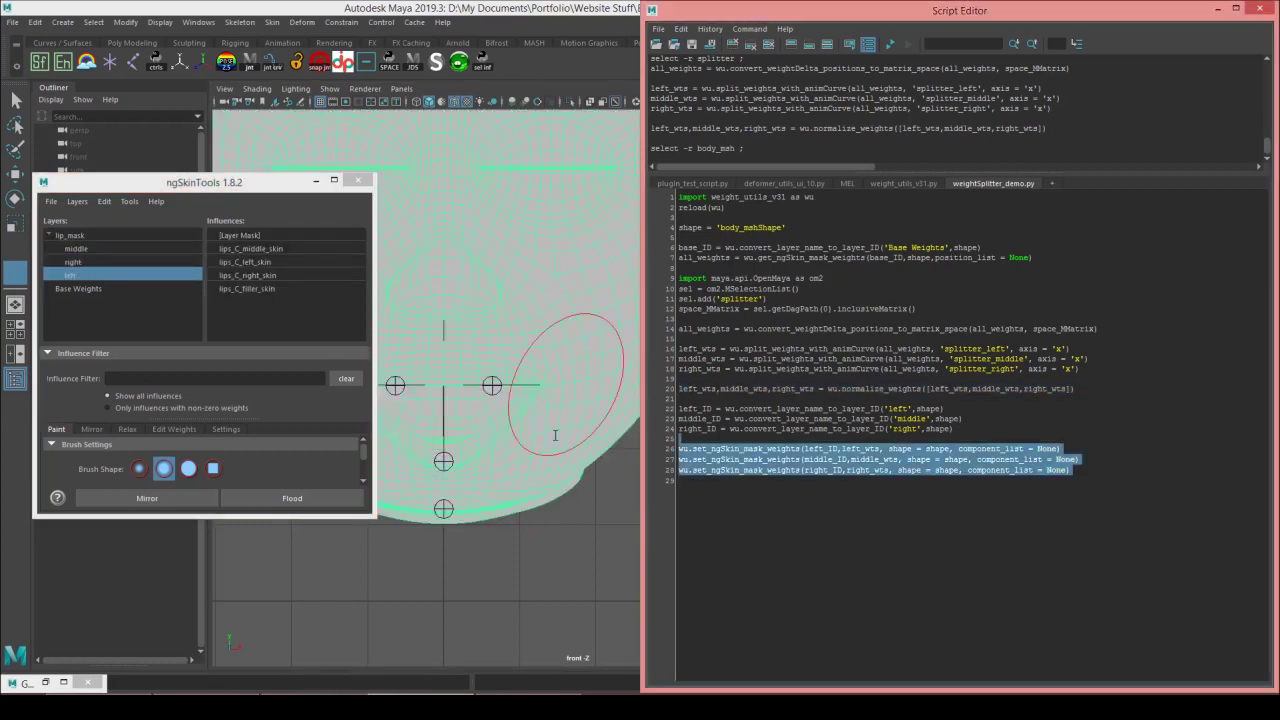
pyautogui.hotkey('ctrl', 'Return')
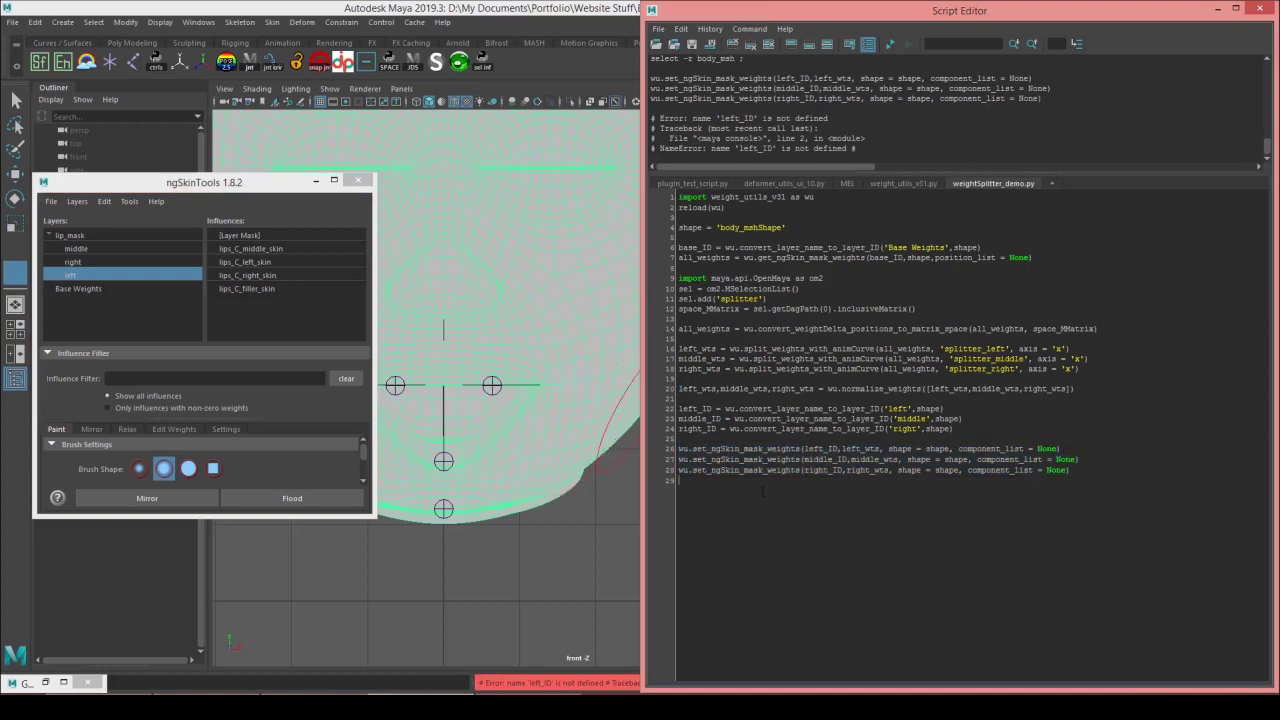
pyautogui.hotkey('ctrl', 'Return')
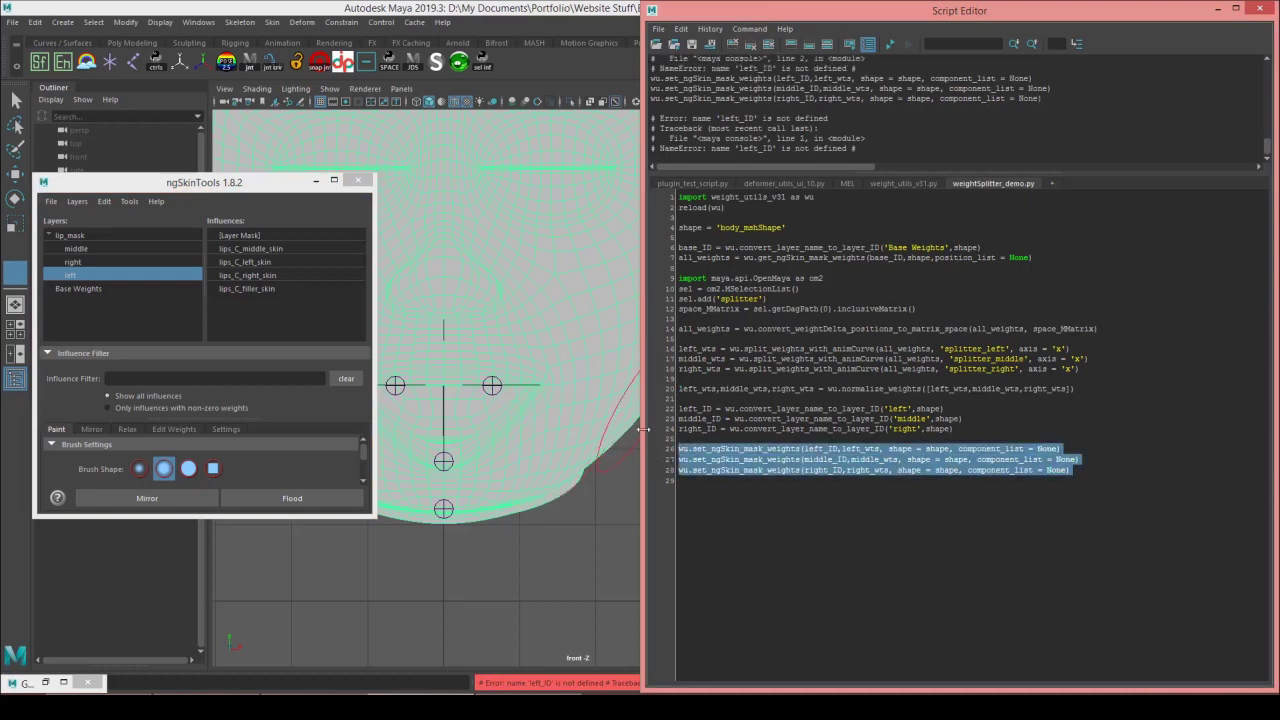
# - Run script lines 22–28 to look up the layer IDs and set the left, middle and right mask weights, and leave paint mode
pyautogui.moveTo(680, 480); pyautogui.dragTo(651, 403)
pyautogui.hotkey('ctrl', 'Return')
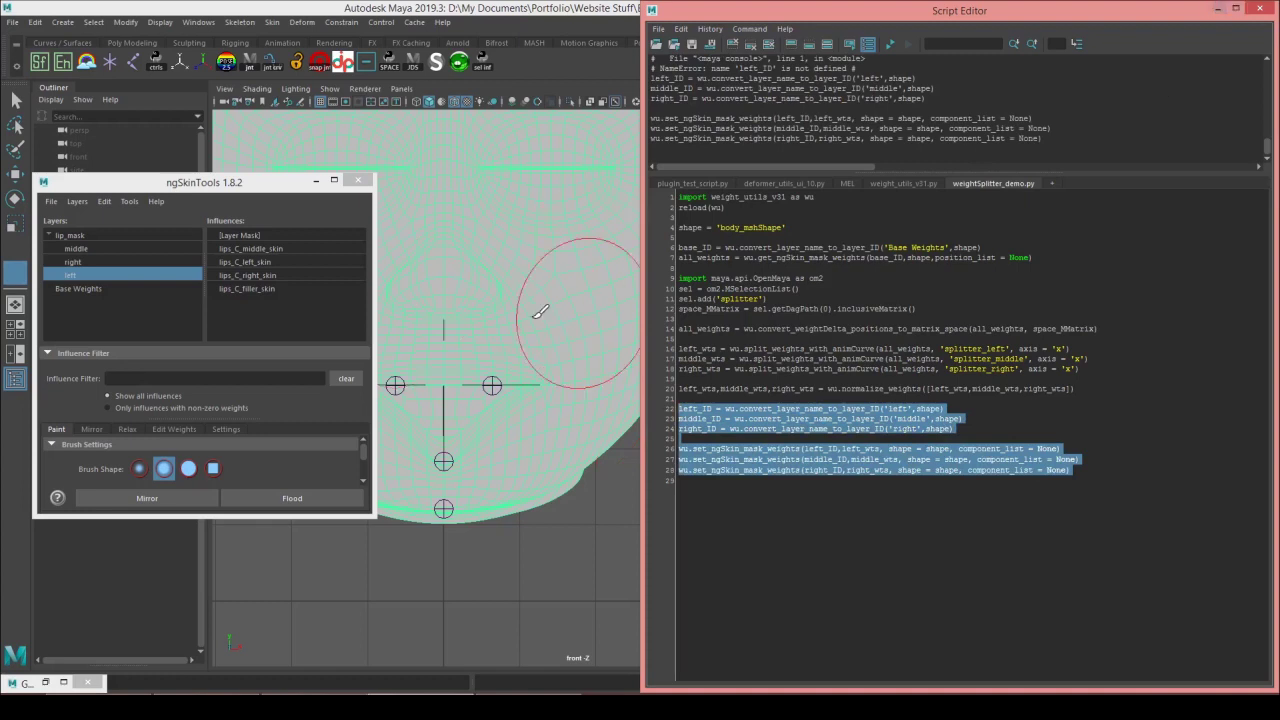
pyautogui.press('q')
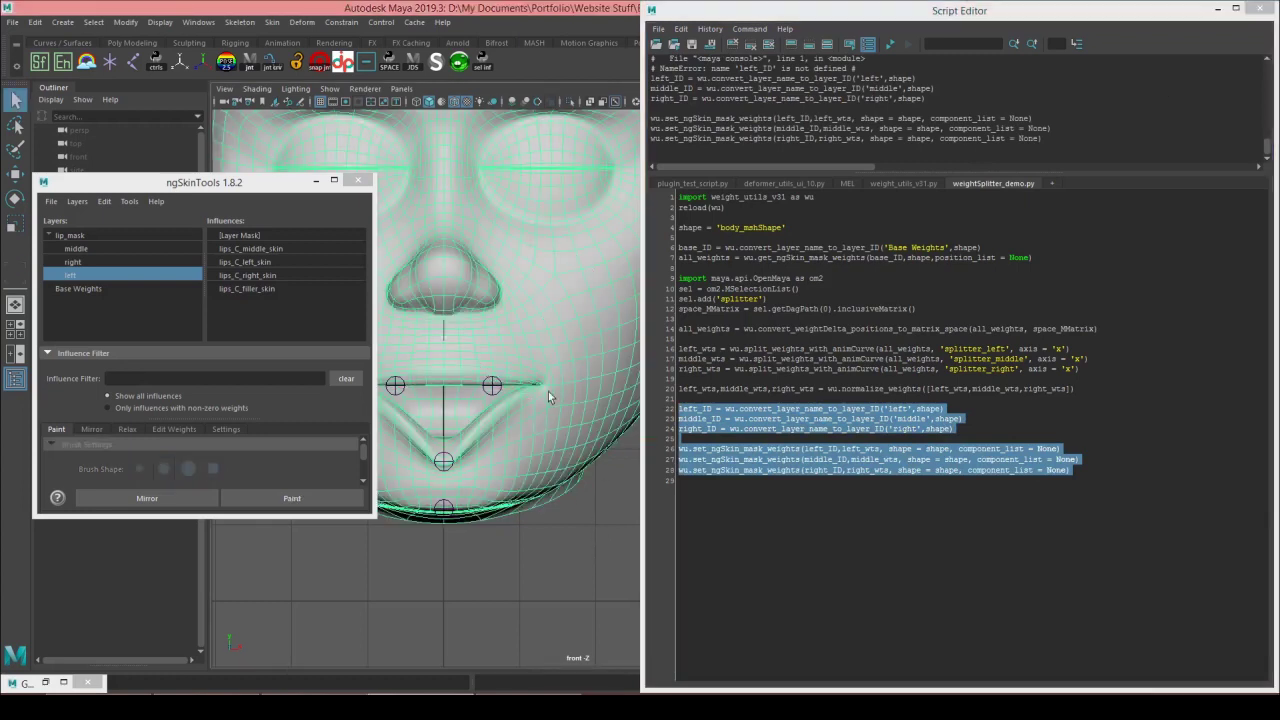
# - Narrow the Script Editor and move it and the ngSkinTools window aside to clear the viewport over the face
pyautogui.moveTo(1145, 7); pyautogui.dragTo(1124, 195)
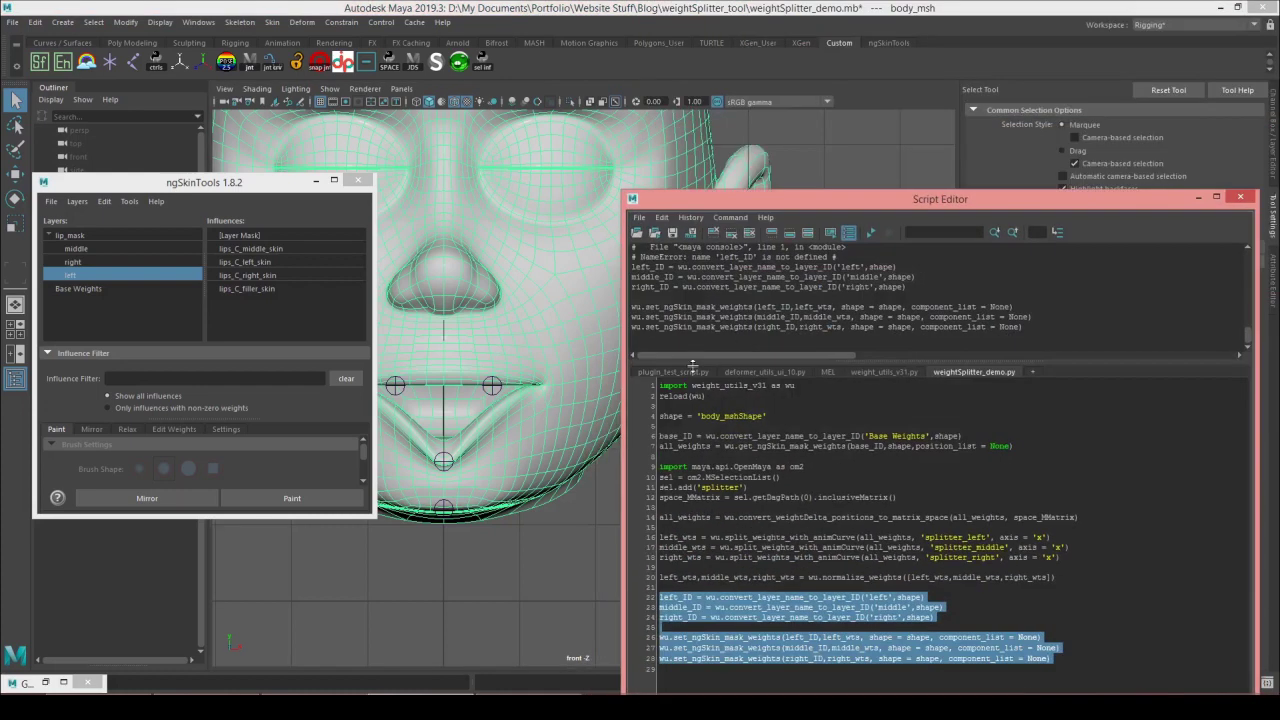
pyautogui.moveTo(625, 411); pyautogui.dragTo(981, 407)
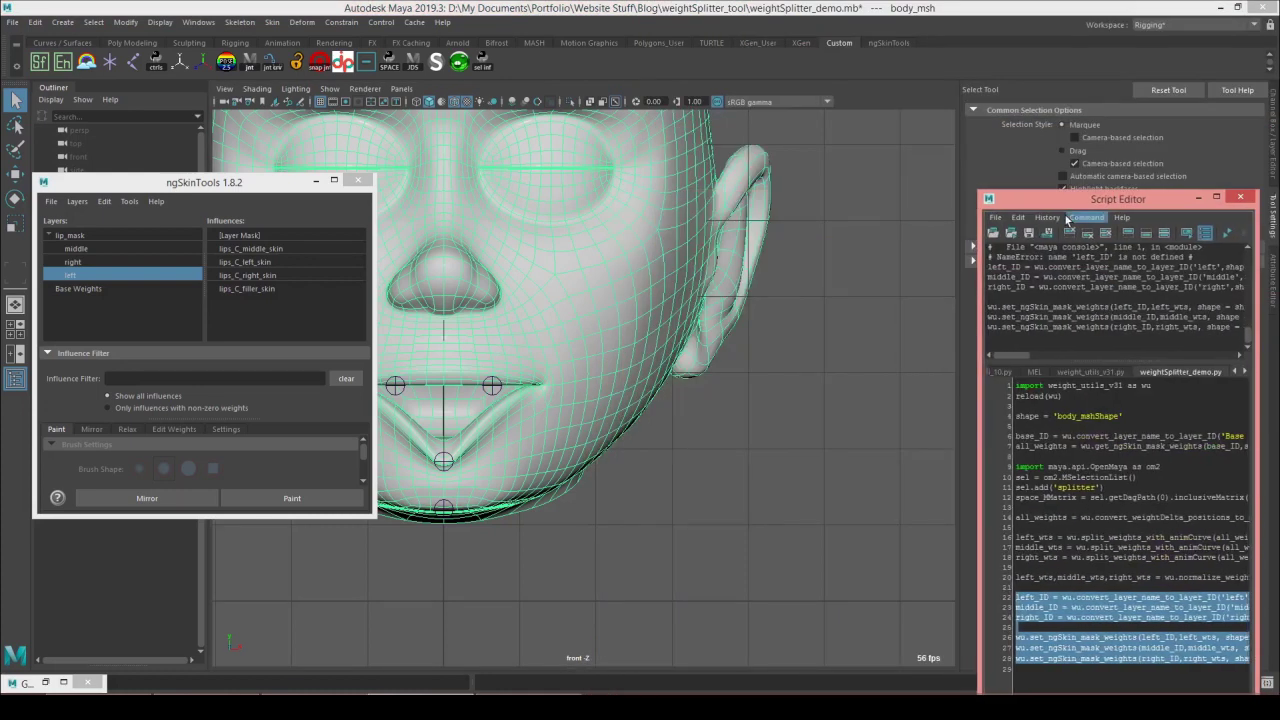
pyautogui.moveTo(1074, 201); pyautogui.dragTo(1125, 76)
pyautogui.moveTo(204, 184); pyautogui.dragTo(1063, 279)
# - Turn off the smooth mesh preview on the body mesh with the mouth framed closely
pyautogui.scroll(3, 429, 297)
pyautogui.keyDown('alt'); pyautogui.moveTo(420, 305); pyautogui.dragTo(540, 338, button='middle'); pyautogui.keyUp('alt')
pyautogui.scroll(3, 666, 309)
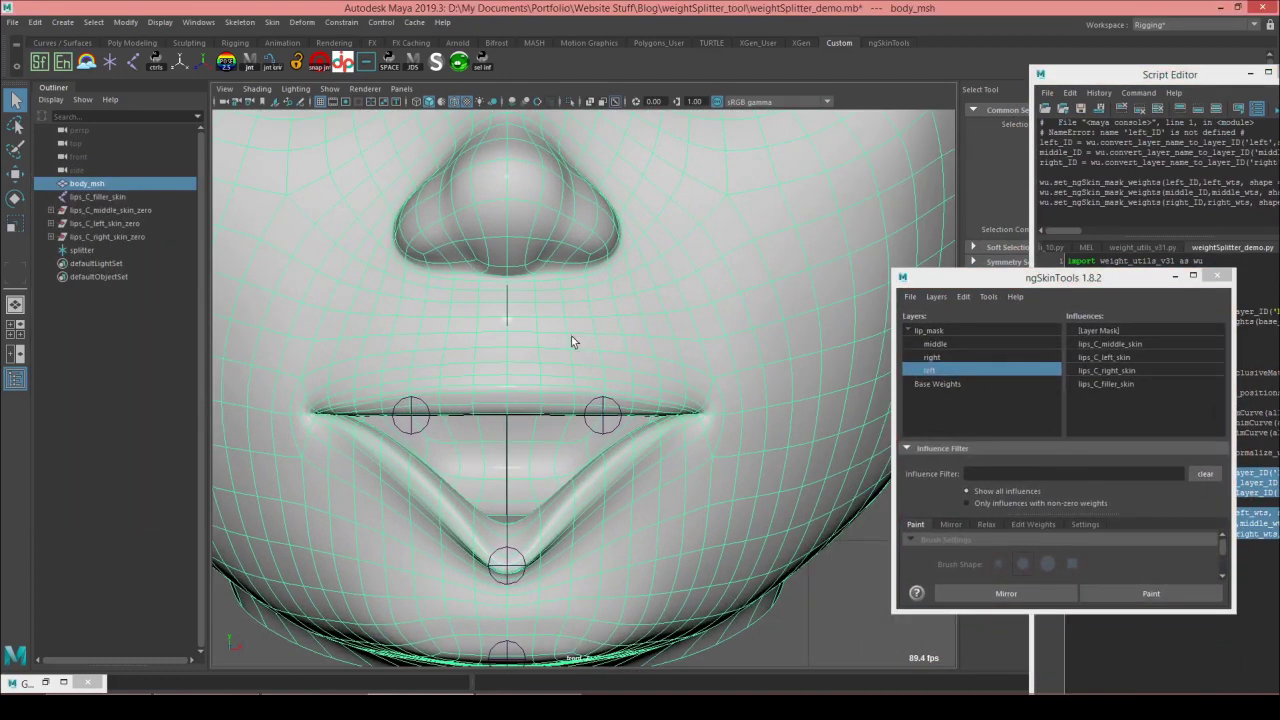
pyautogui.keyDown('alt'); pyautogui.moveTo(517, 443); pyautogui.dragTo(567, 389, button='middle'); pyautogui.keyUp('alt')
pyautogui.click(661, 442)
pyautogui.press('1')
# - Move the lips_C_left_skin joint down about 0.81 units to test the lip deformation, and undo the move
pyautogui.click(655, 353)
pyautogui.press('w')
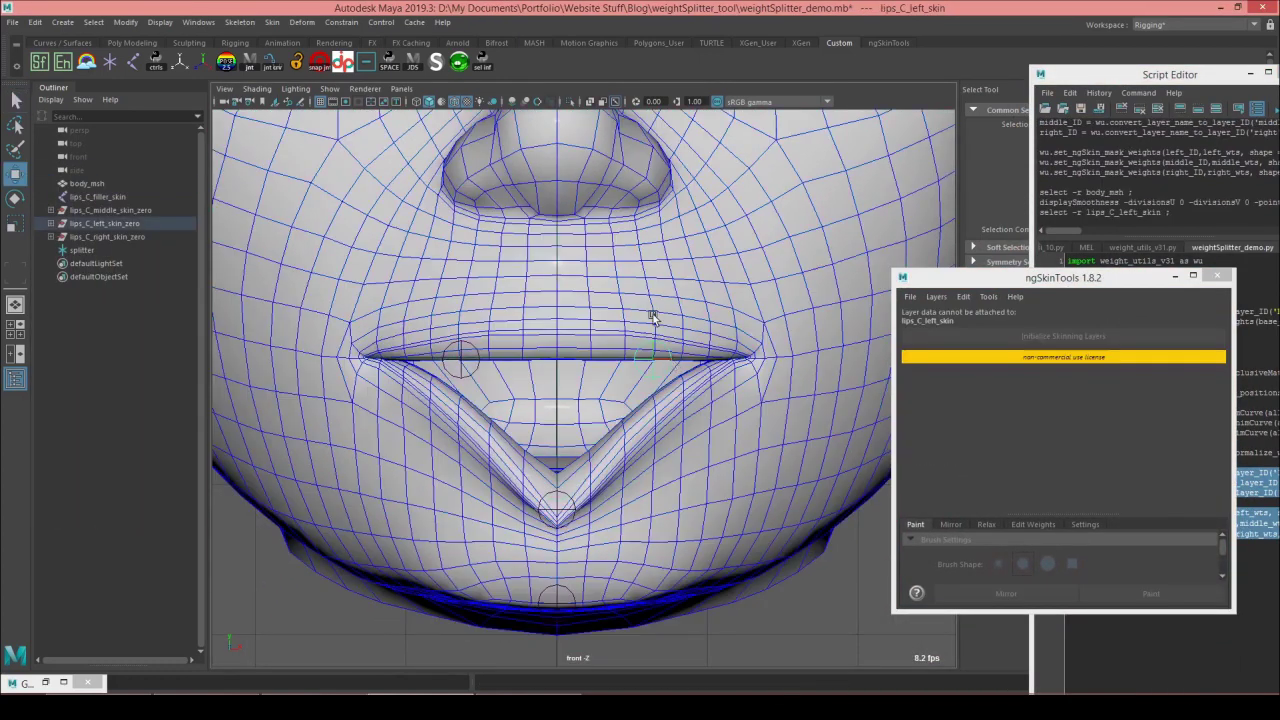
pyautogui.moveTo(653, 301); pyautogui.dragTo(650, 435)
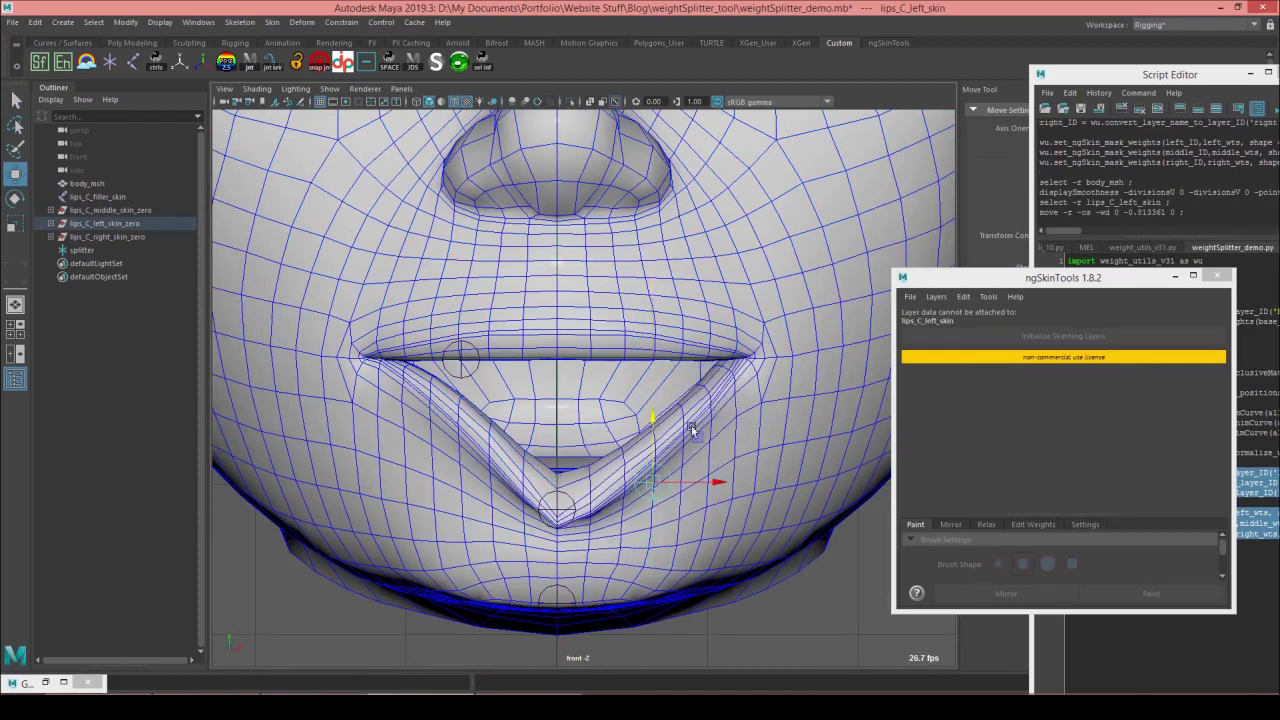
pyautogui.hotkey('ctrl', 'z')
# - Try to move the lips_C_middle_skin joint vertically, and undo each accidental move of the splitter locator
pyautogui.click(574, 498)
pyautogui.moveTo(558, 456); pyautogui.dragTo(565, 448)
pyautogui.hotkey('ctrl', 'z')
pyautogui.click(563, 495)
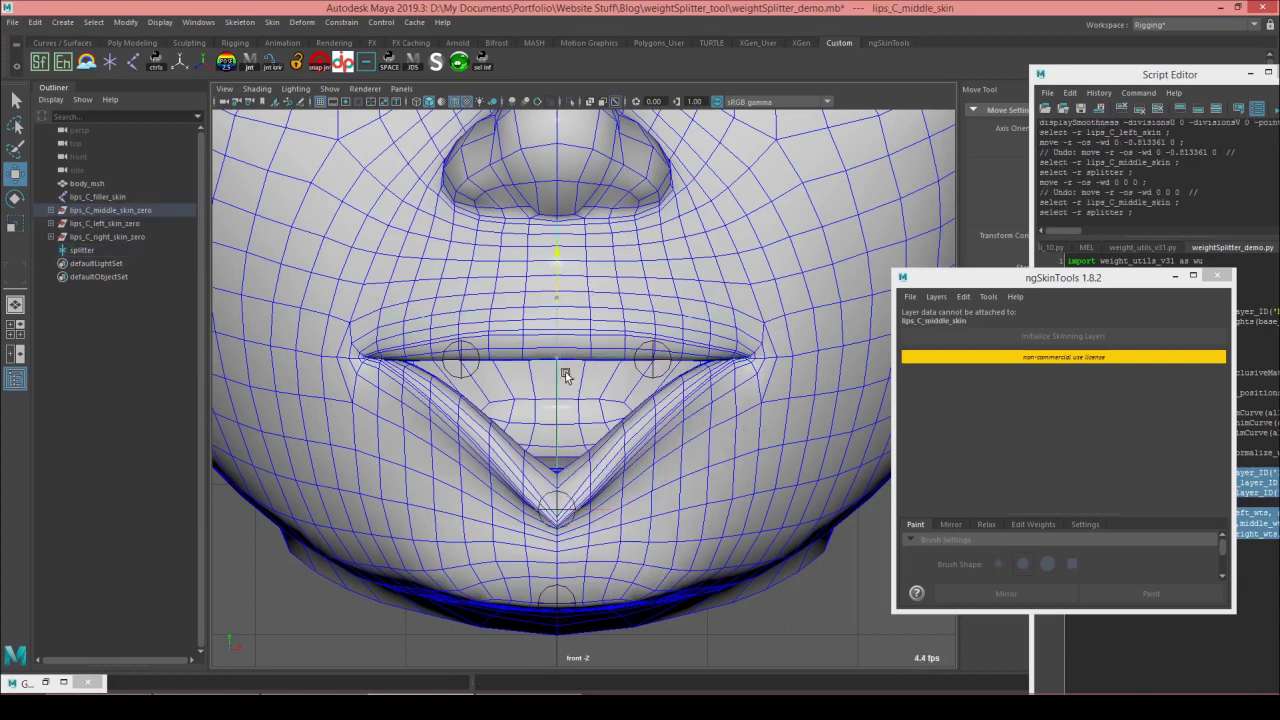
pyautogui.moveTo(567, 376); pyautogui.dragTo(588, 309)
pyautogui.hotkey('ctrl', 'z')
pyautogui.click(566, 494)
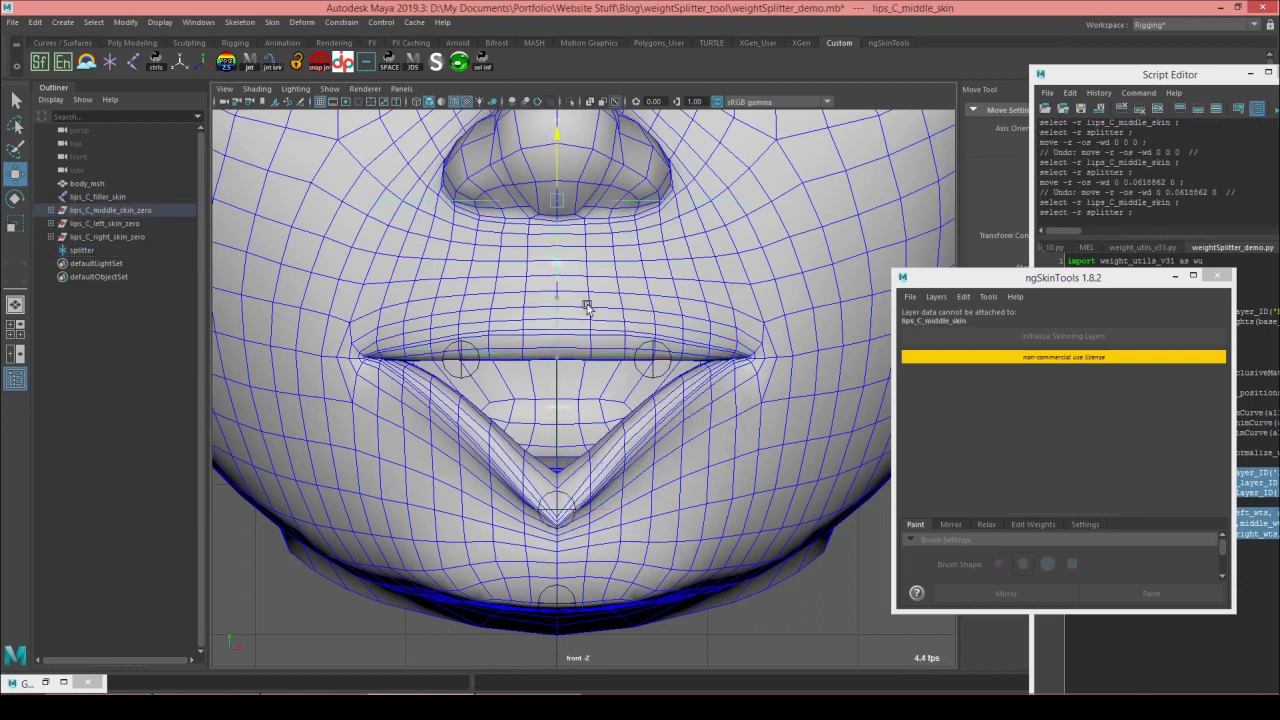
pyautogui.hotkey('ctrl', 'z')
# - Hide the splitter locator, test the lips_C_middle_skin joint by moving it up and back down, and undo the move
pyautogui.press('h')
pyautogui.click(574, 499)
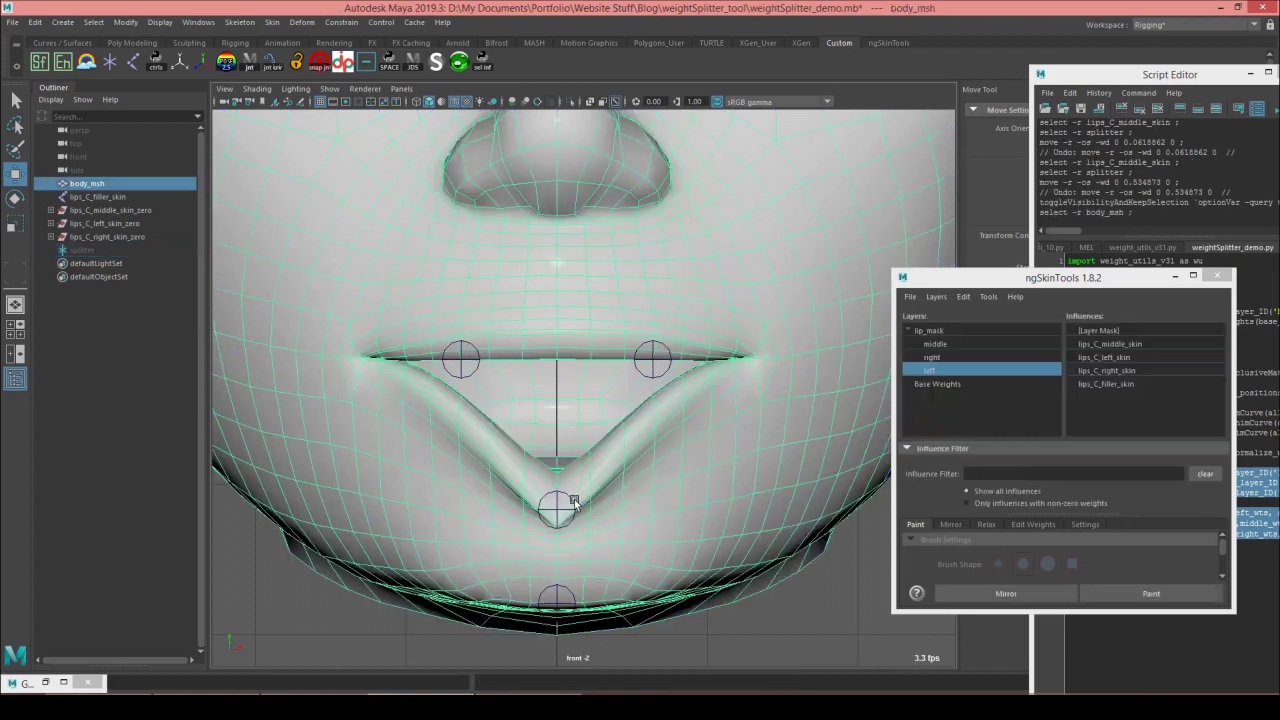
pyautogui.click(574, 499)
pyautogui.moveTo(561, 452); pyautogui.dragTo(563, 378, button='middle')
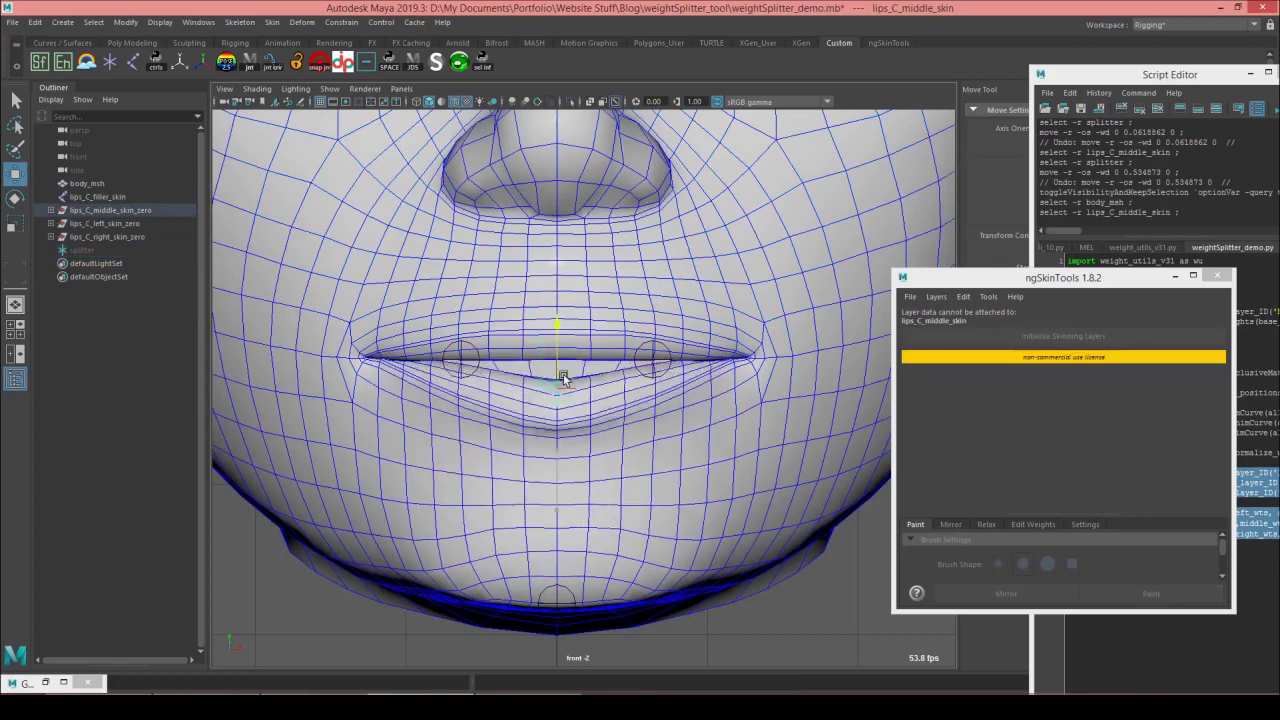
pyautogui.moveTo(563, 377); pyautogui.dragTo(560, 509)
pyautogui.hotkey('ctrl', 'z')
# - Move the lips_C_right_skin joint down about 1.05 units to test the lip deformation, and undo the move
pyautogui.click(477, 366)
pyautogui.moveTo(457, 302); pyautogui.dragTo(453, 453)
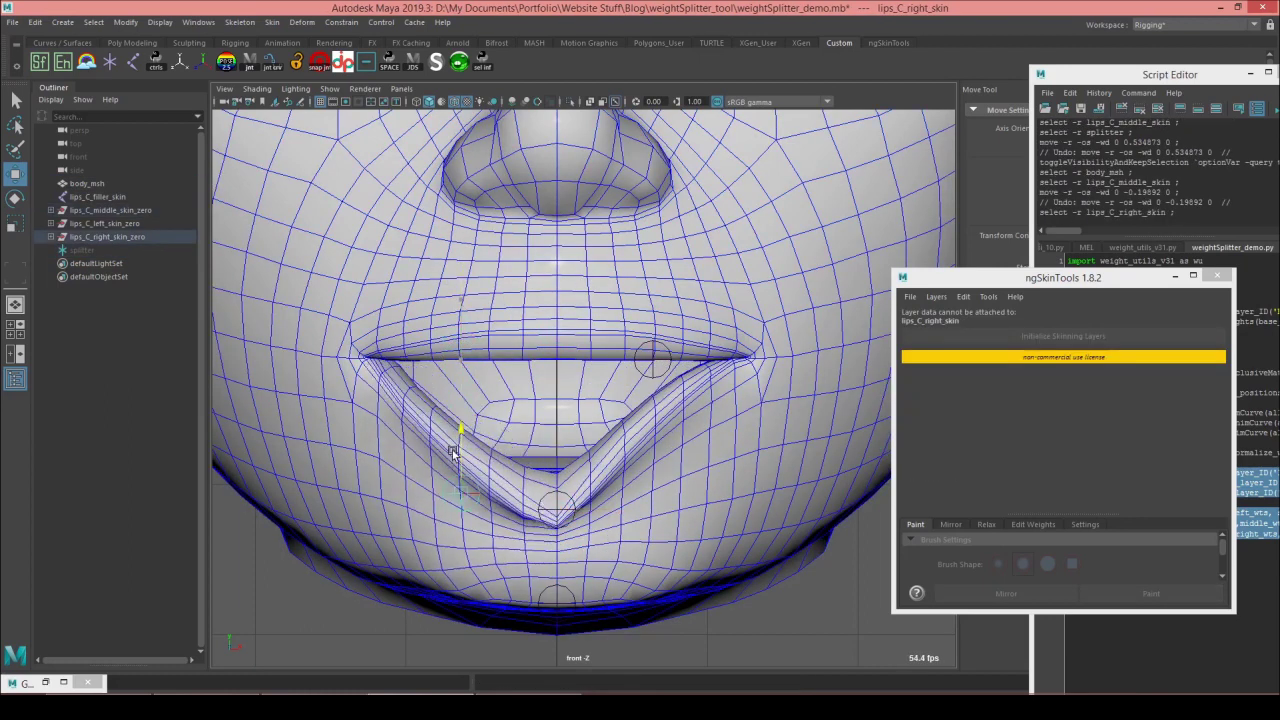
pyautogui.moveTo(452, 452); pyautogui.dragTo(460, 474, button='middle')
pyautogui.hotkey('ctrl', 'z')
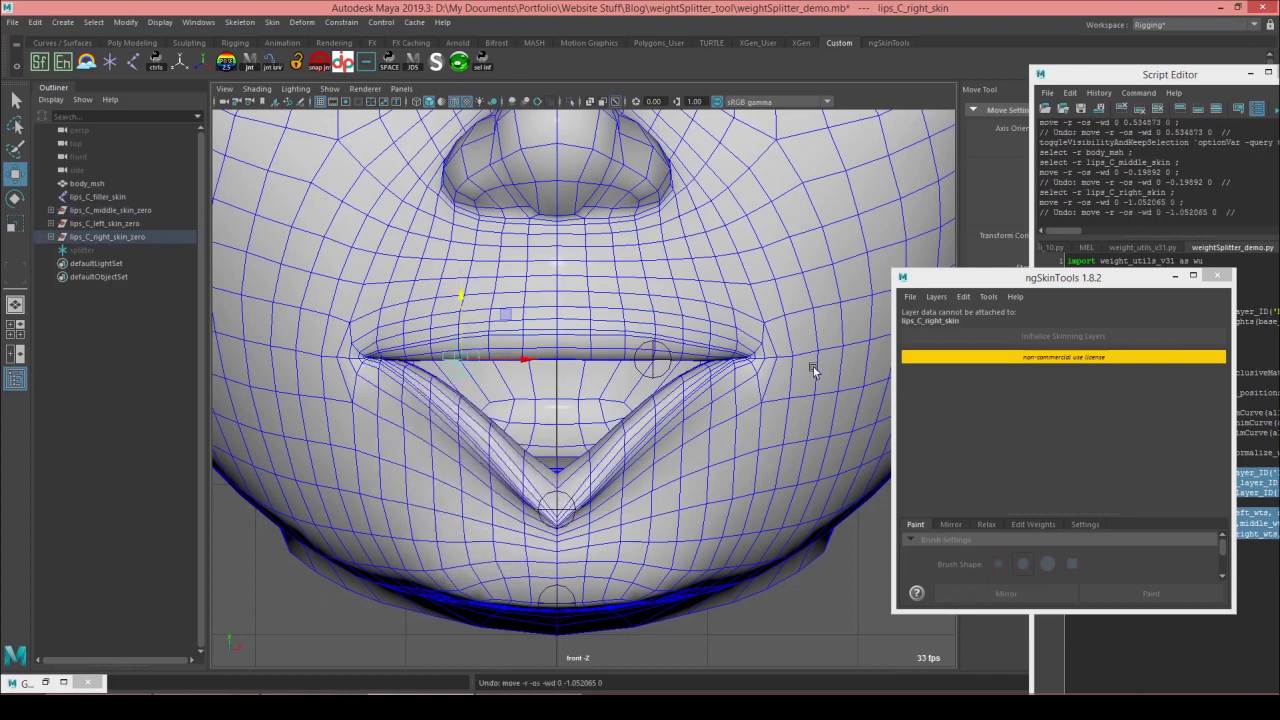
# - Select the splitter locator, restore and narrow the Graph Editor beside the mouth view, and close ngSkinTools
pyautogui.click(84, 250)
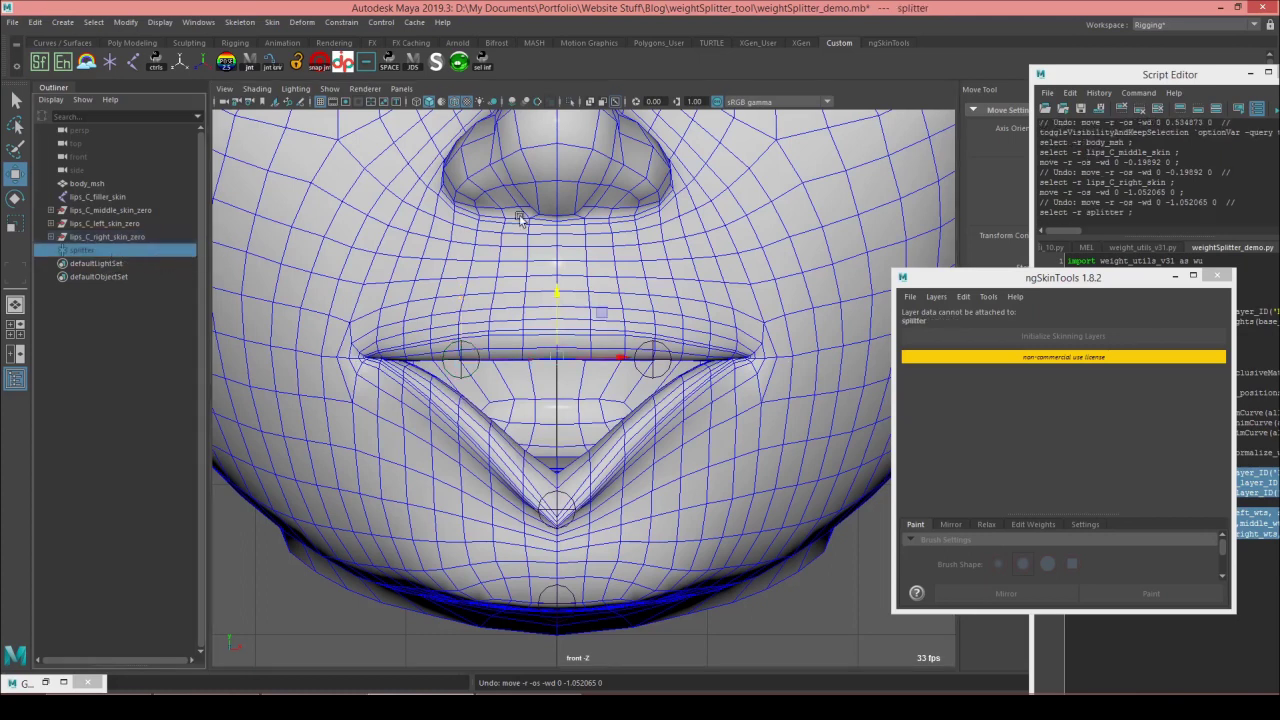
pyautogui.click(64, 682)
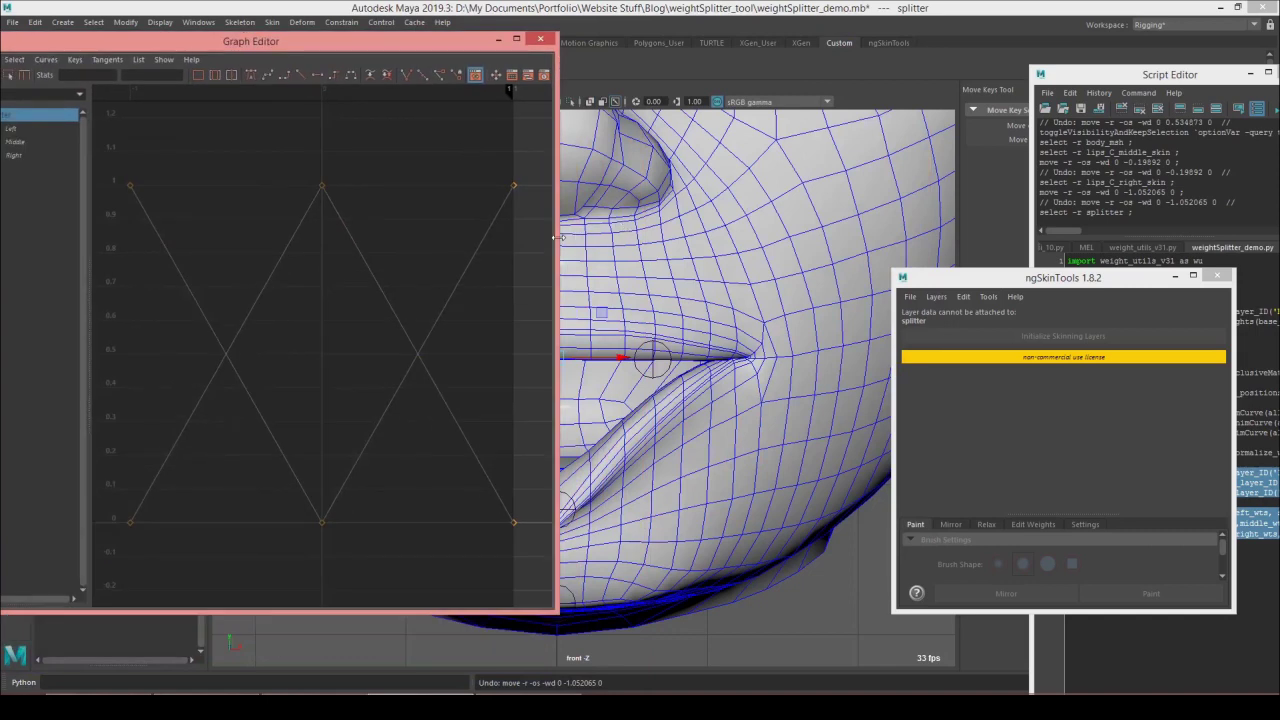
pyautogui.moveTo(558, 237); pyautogui.dragTo(493, 237)
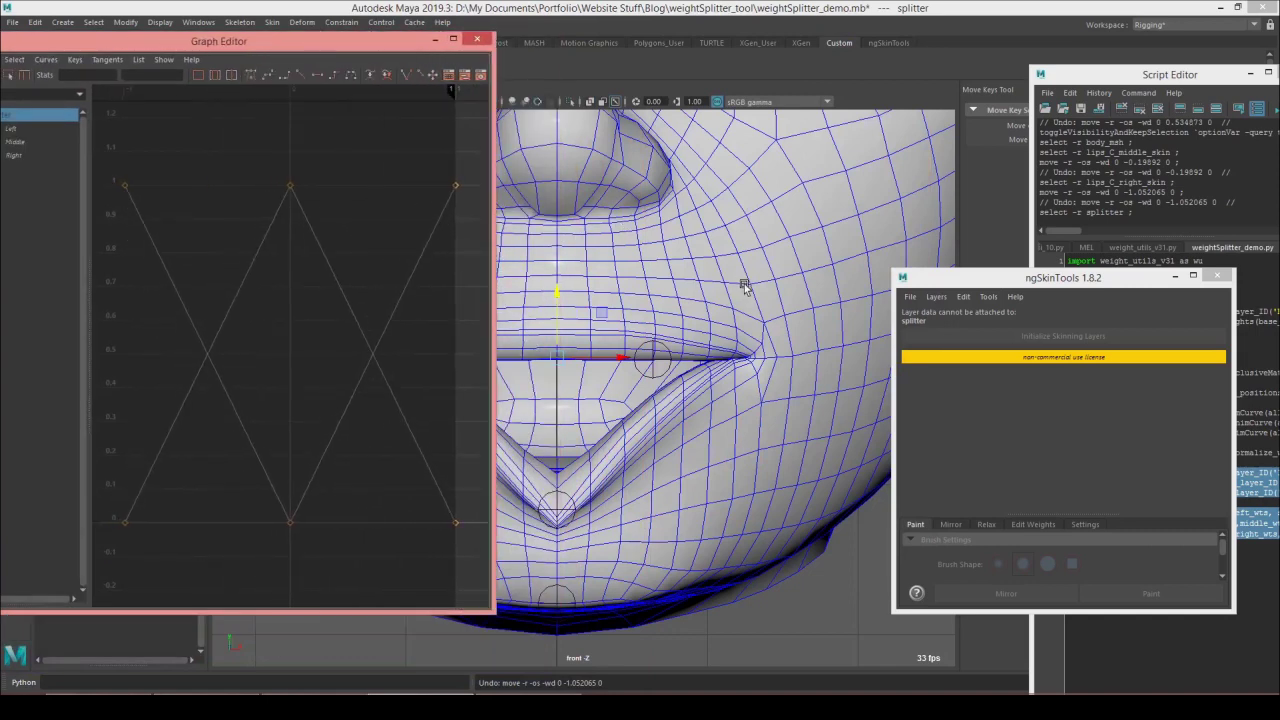
pyautogui.keyDown('alt'); pyautogui.moveTo(744, 286); pyautogui.dragTo(926, 278, button='middle'); pyautogui.keyUp('alt')
pyautogui.click(1217, 276)
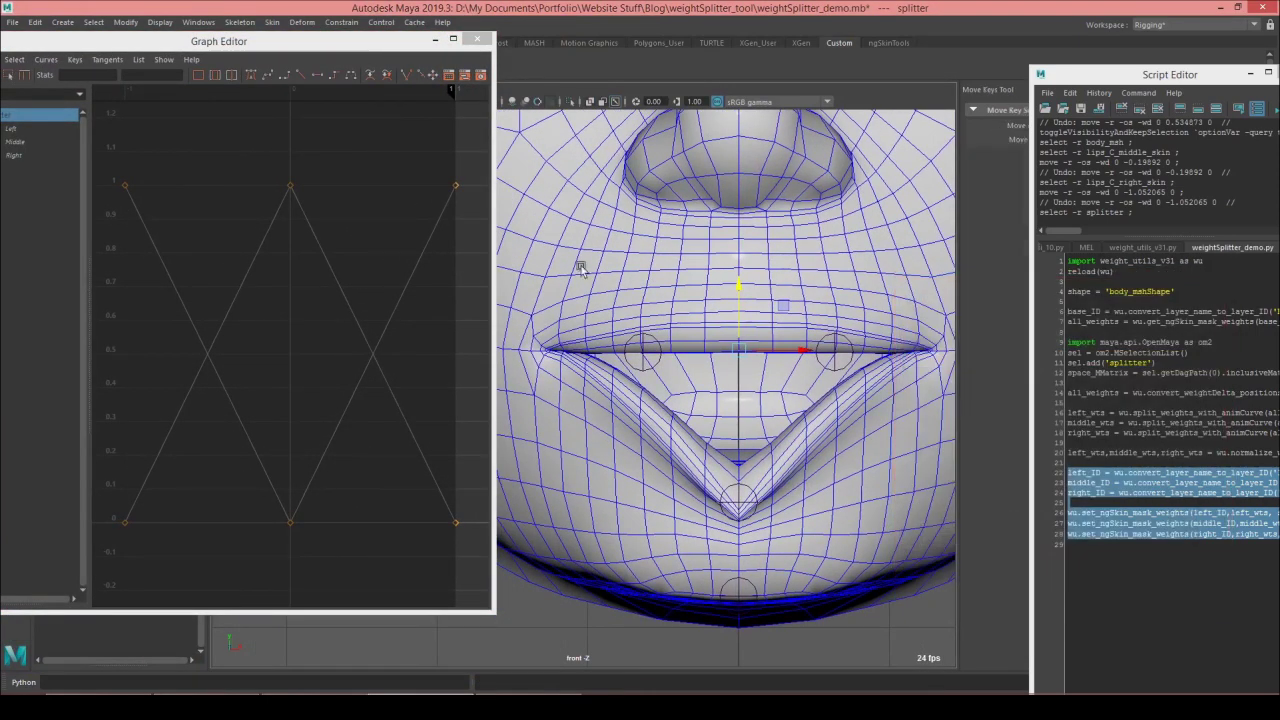
# - Apply flat tangents to the Middle curve's key at frame 0
pyautogui.click(336, 156)
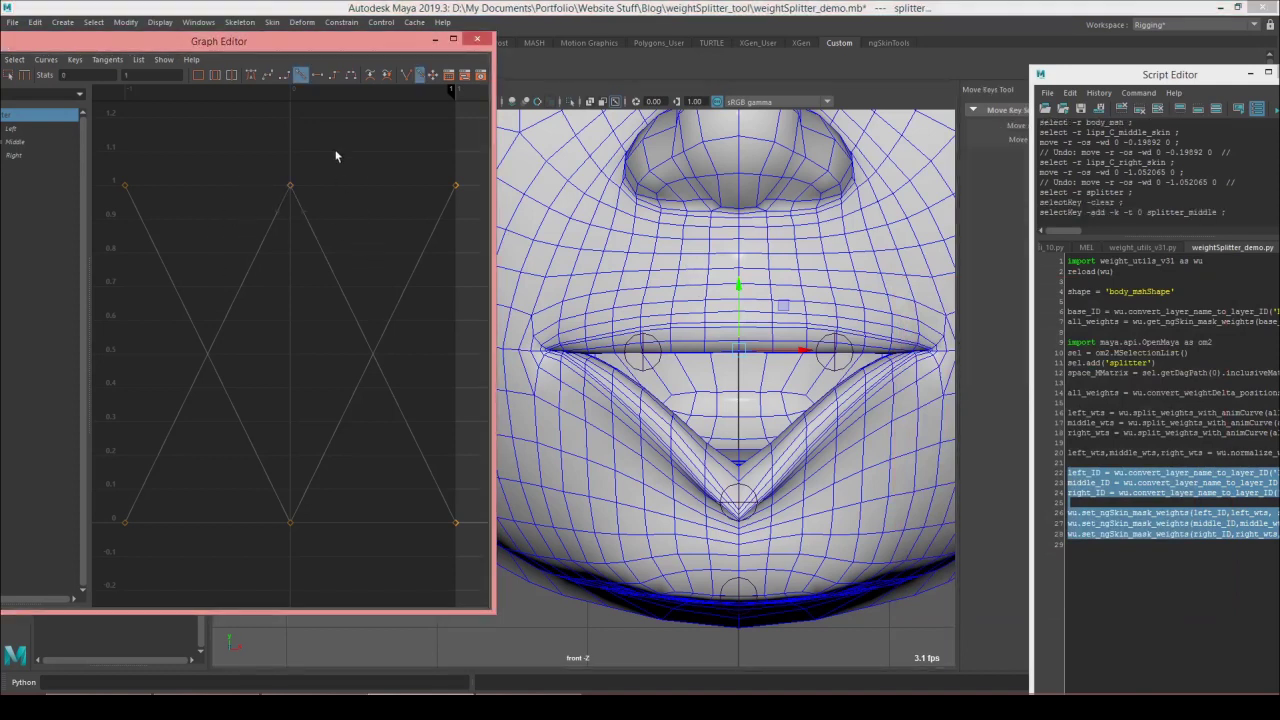
pyautogui.click(322, 77)
pyautogui.click(322, 77)
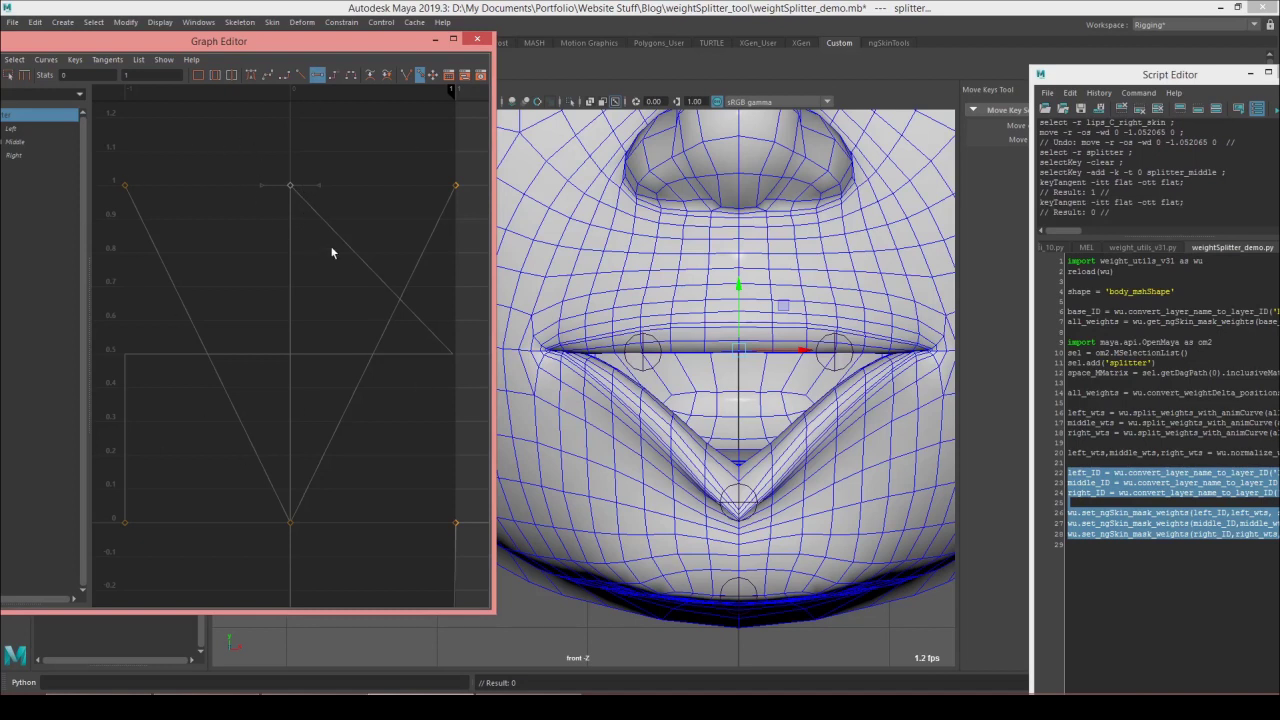
# - Minimize the Script Editor and move the Graph Editor beside the Outliner so its curve list is fully visible
pyautogui.click(1249, 74)
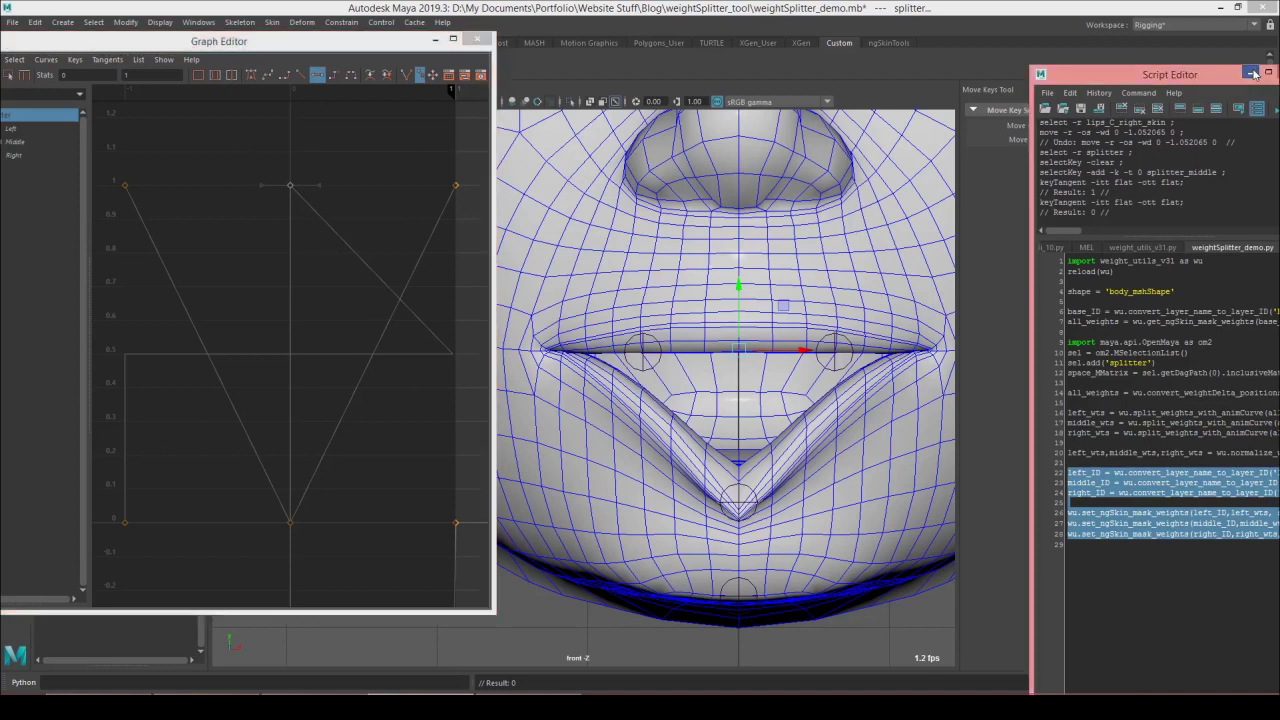
pyautogui.moveTo(312, 35); pyautogui.dragTo(516, 78)
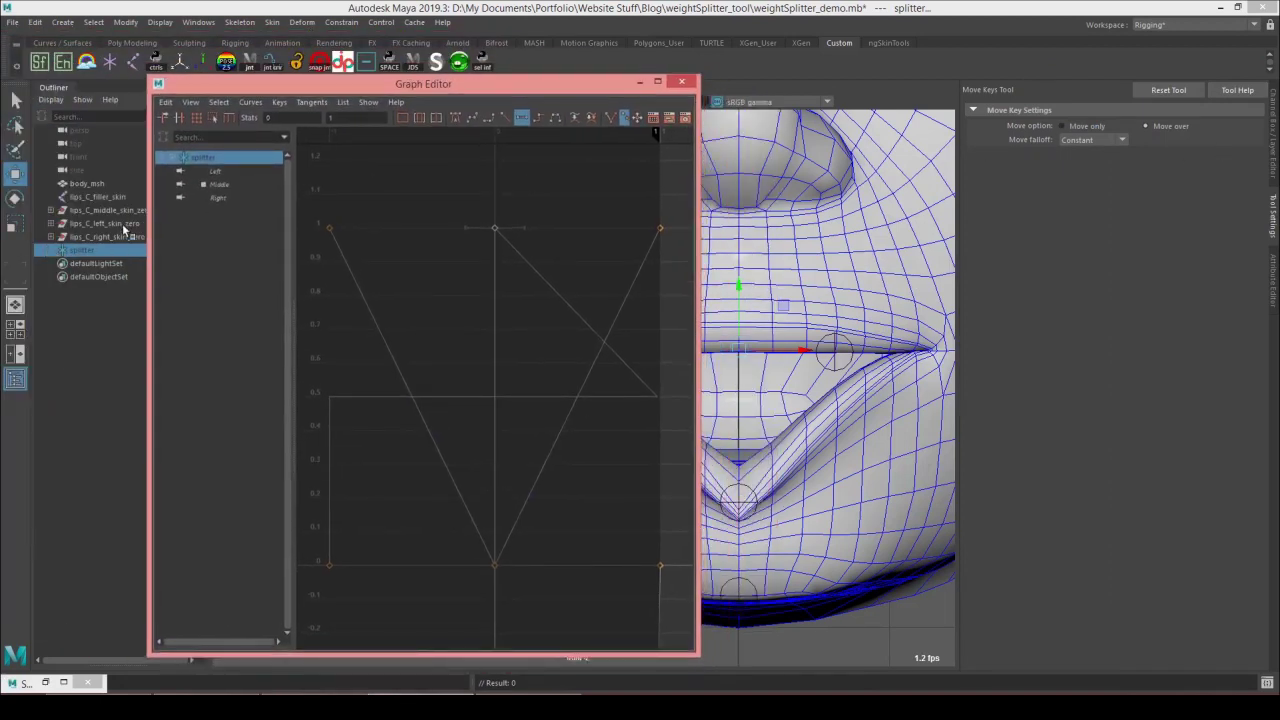
pyautogui.click(198, 22)
pyautogui.click(238, 182)
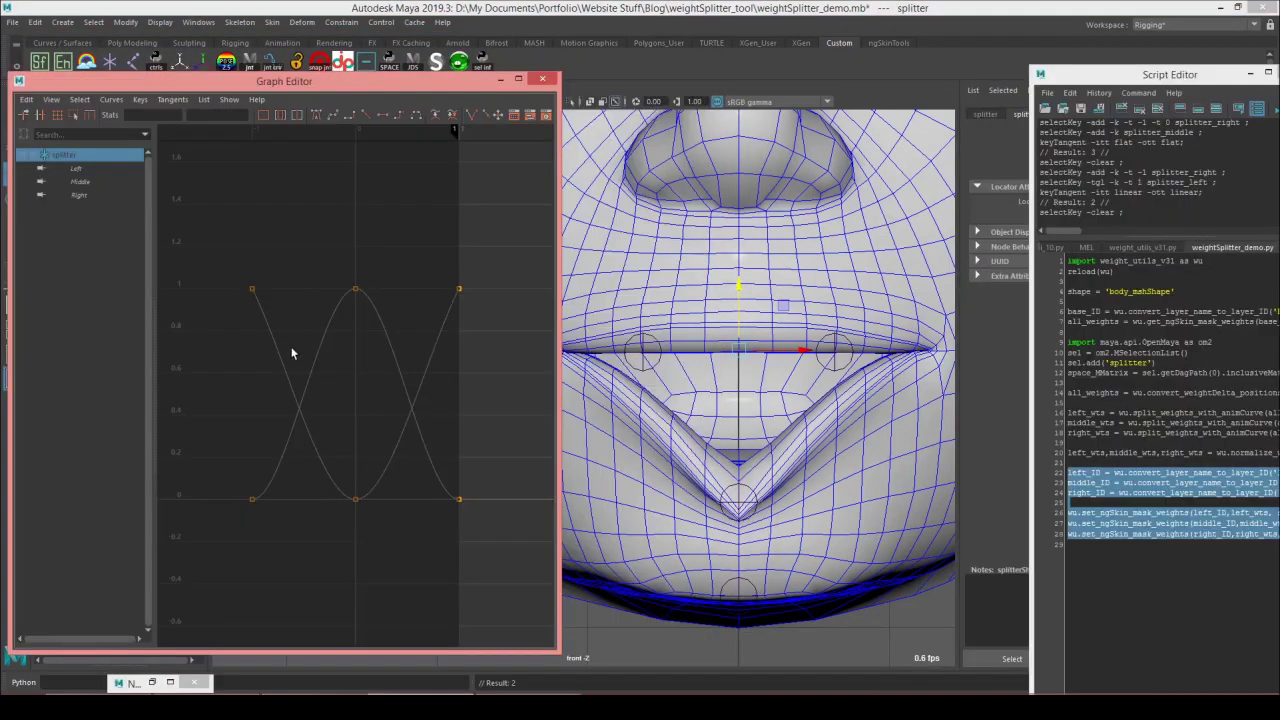
# - Try linear tangents on the Middle curve's two end keys, restore flat tangents, and isolate the Middle curve
pyautogui.moveTo(189, 506); pyautogui.dragTo(274, 517)
pyautogui.keyDown('shift'); pyautogui.moveTo(434, 478); pyautogui.dragTo(495, 538); pyautogui.keyUp('shift')
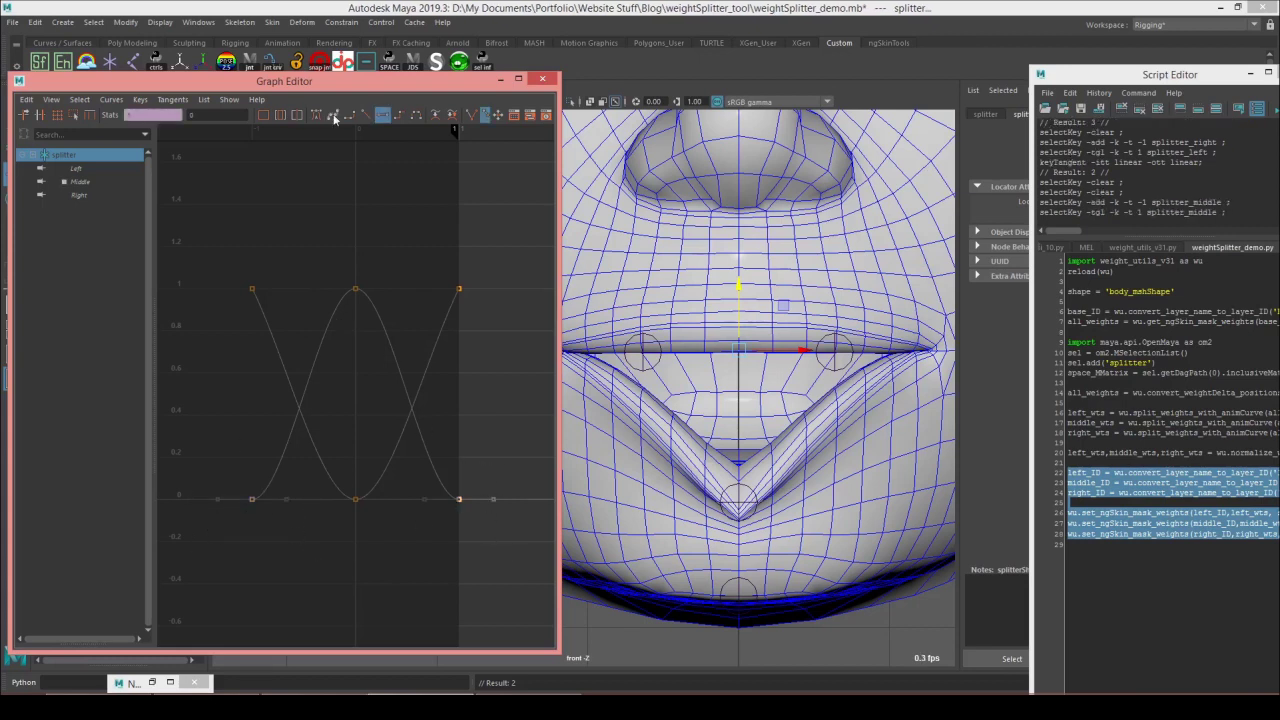
pyautogui.click(366, 115)
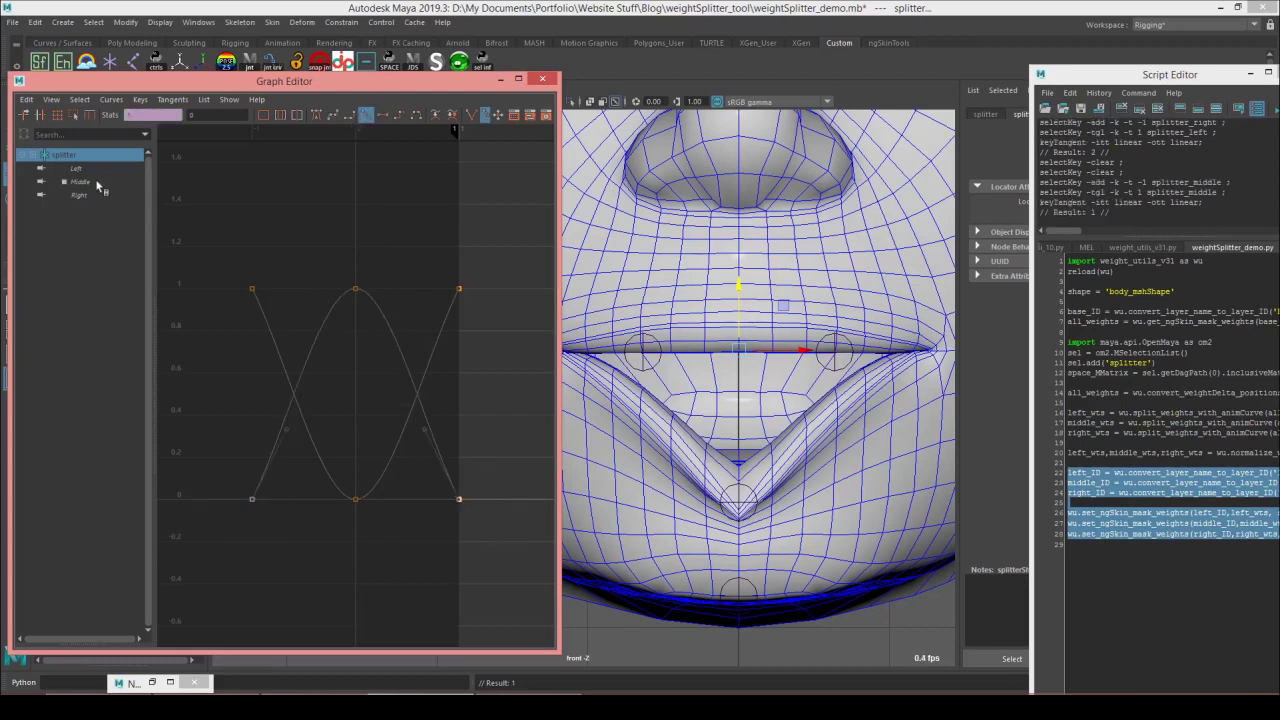
pyautogui.click(386, 115)
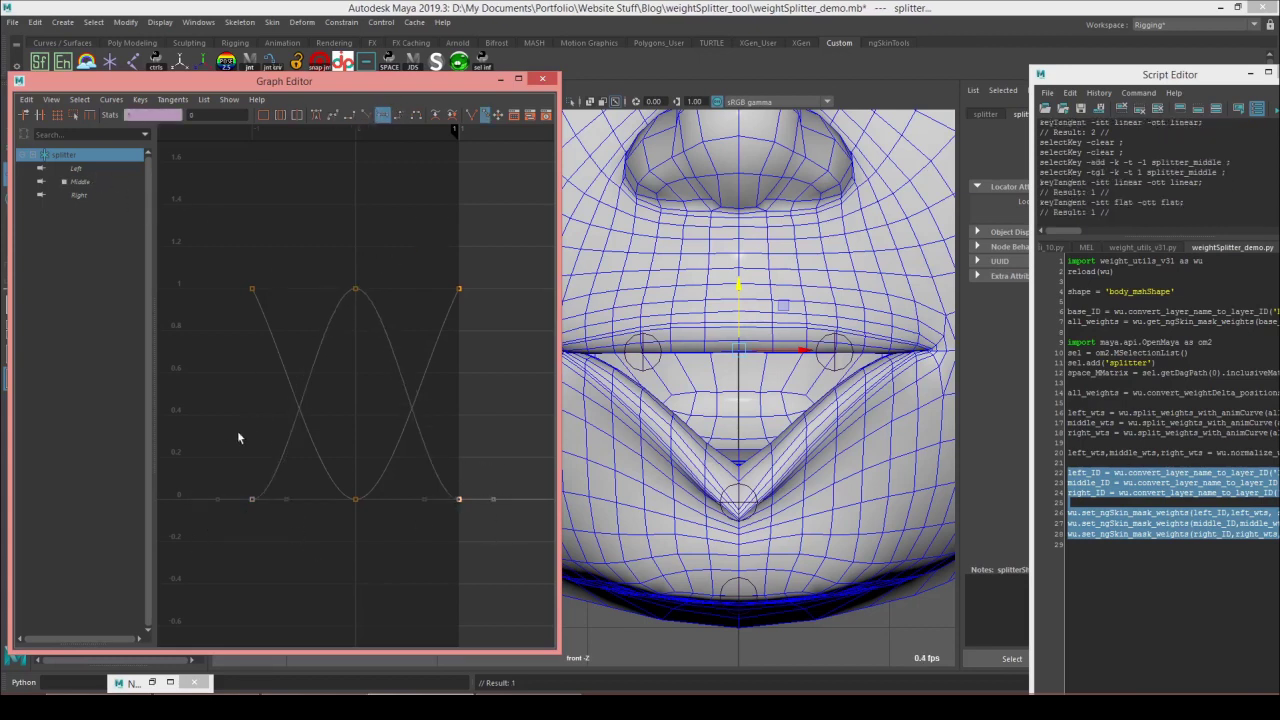
pyautogui.click(97, 182)
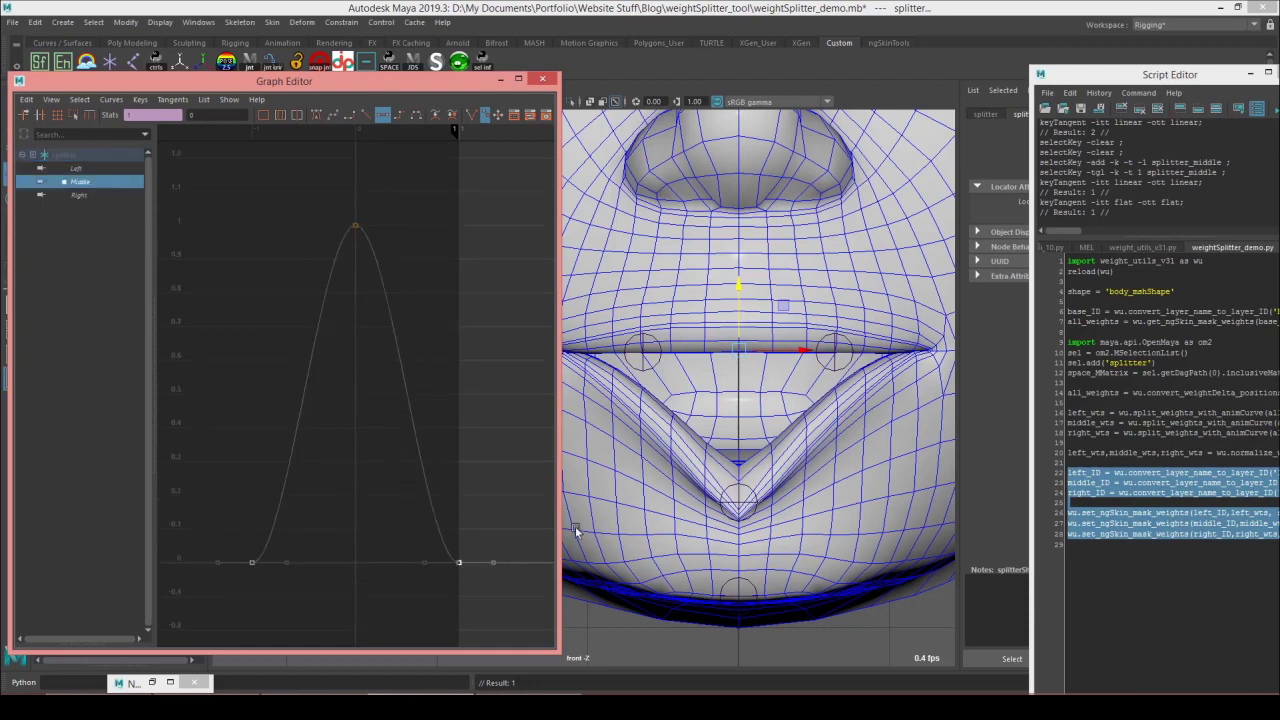
# - Rerun the complete weight splitter script with the current splitter curves
pyautogui.click(1161, 503)
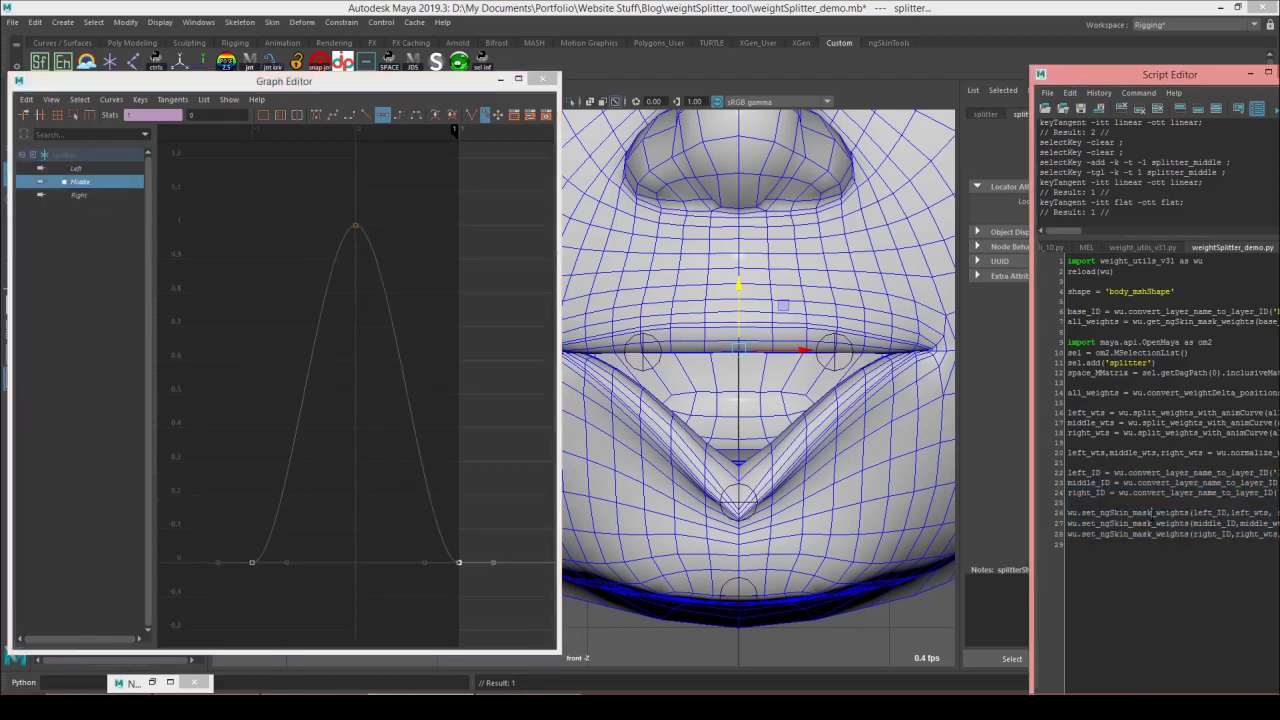
pyautogui.hotkey('ctrl', 'a')
pyautogui.hotkey('ctrl', 'Return')
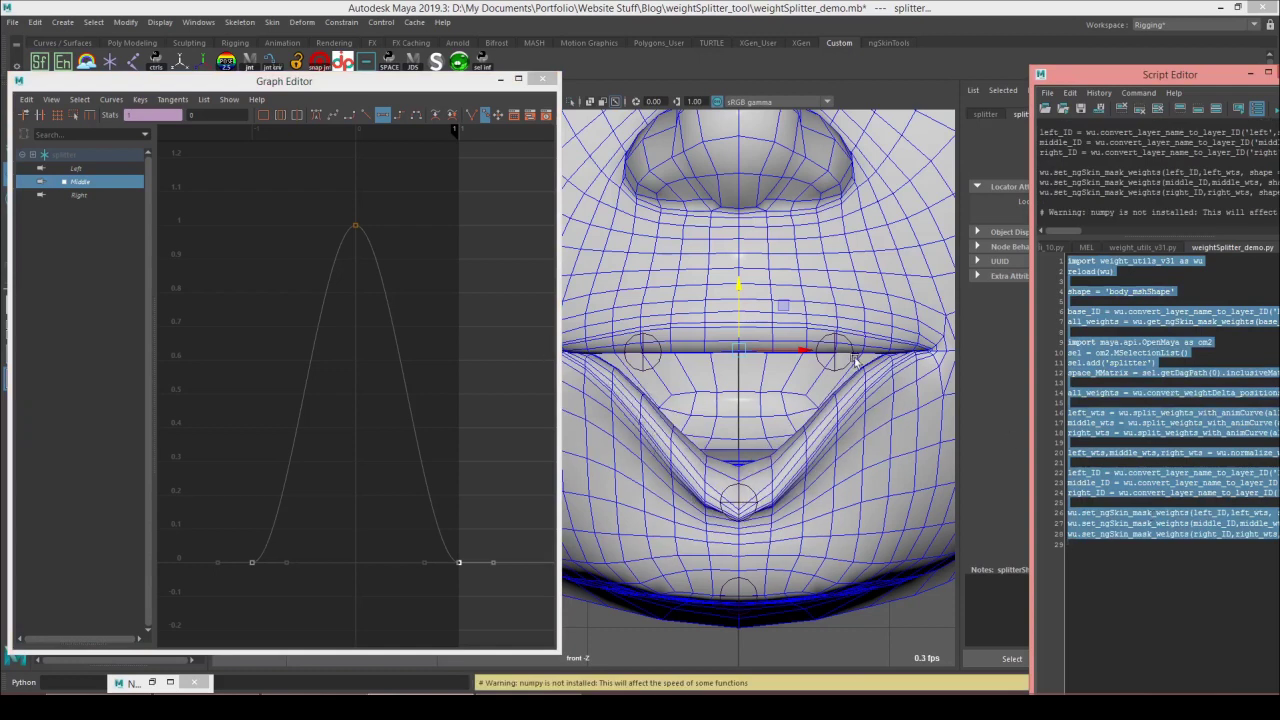
# - Test the lip deformation by moving the lips_C_middle_skin, lips_C_left_skin and lips_C_right_skin joints vertically one at a time, undoing each move
pyautogui.click(746, 498)
pyautogui.moveTo(737, 432); pyautogui.dragTo(737, 292)
pyautogui.hotkey('ctrl', 'z')
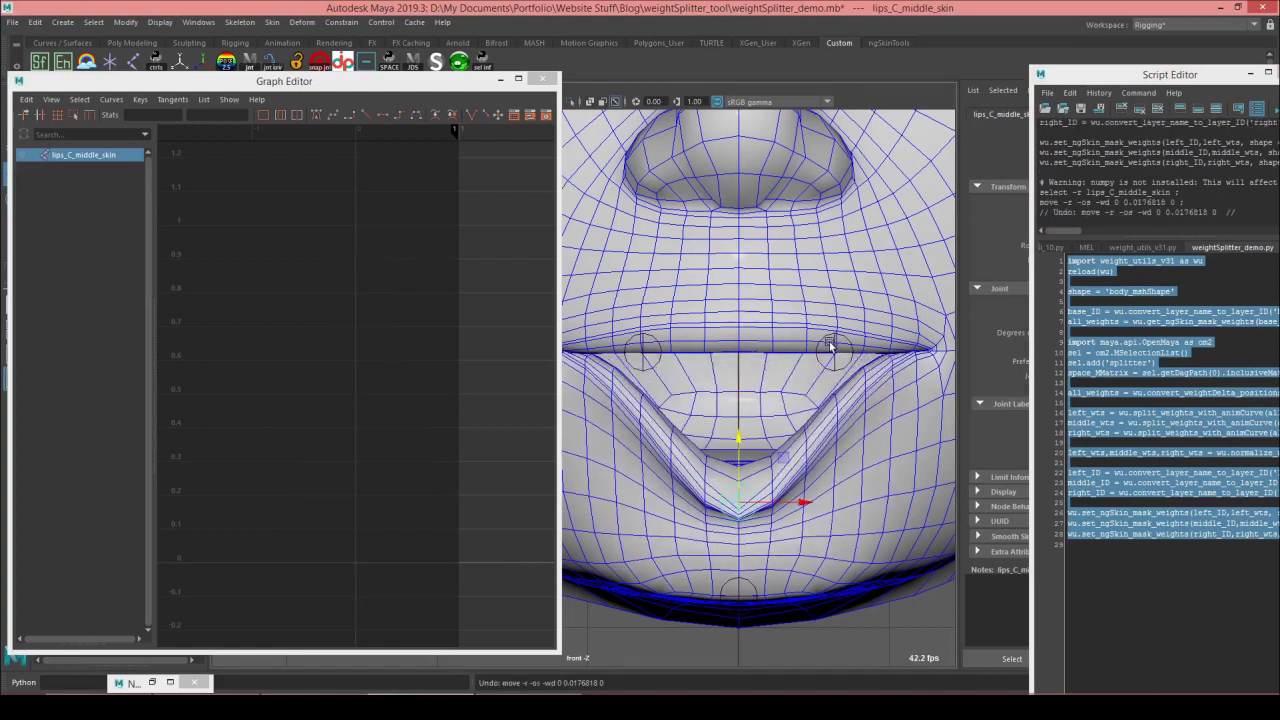
pyautogui.click(836, 344)
pyautogui.moveTo(832, 291); pyautogui.dragTo(822, 466)
pyautogui.hotkey('ctrl', 'z')
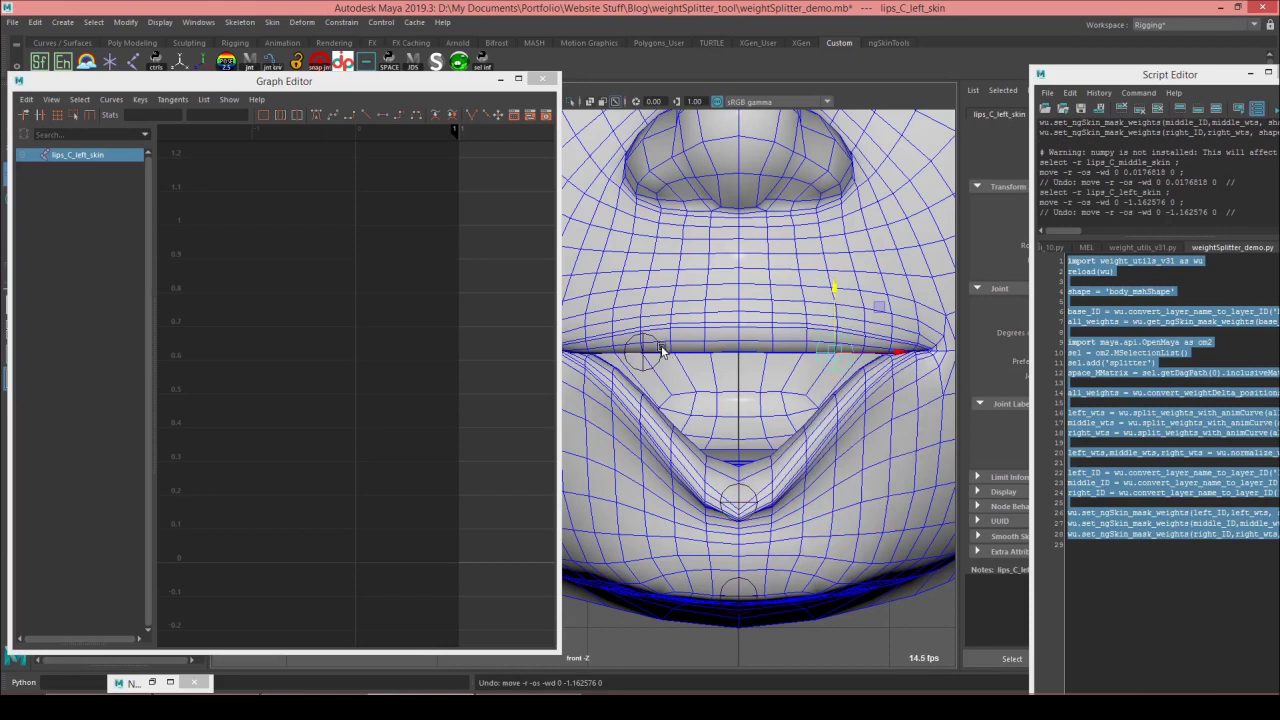
pyautogui.keyDown('shift'); pyautogui.click(660, 350); pyautogui.keyUp('shift')
pyautogui.moveTo(655, 284); pyautogui.dragTo(636, 480)
pyautogui.hotkey('ctrl', 'z')
# - Select all three lip joints, uncover the Channel Box, and set the joints' Translate Y to -1
pyautogui.keyDown('shift'); pyautogui.click(745, 498); pyautogui.keyUp('shift')
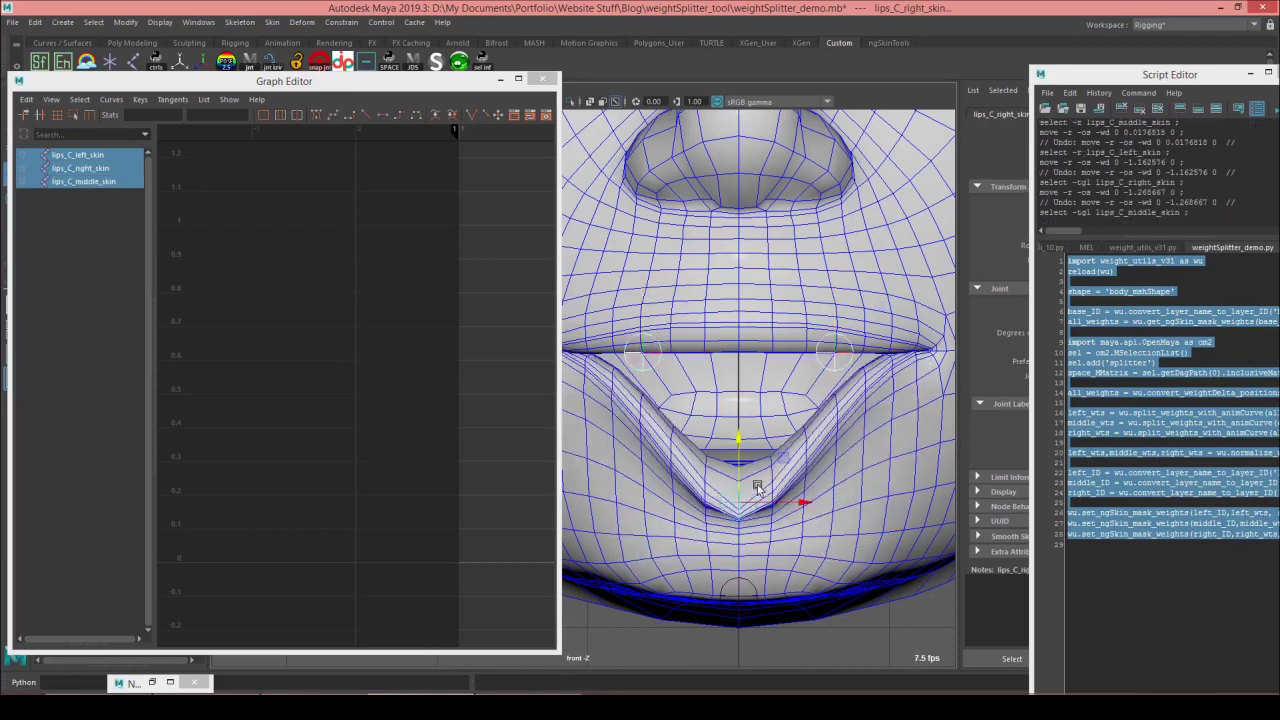
pyautogui.moveTo(1136, 77); pyautogui.dragTo(1148, 314)
pyautogui.click(1272, 139)
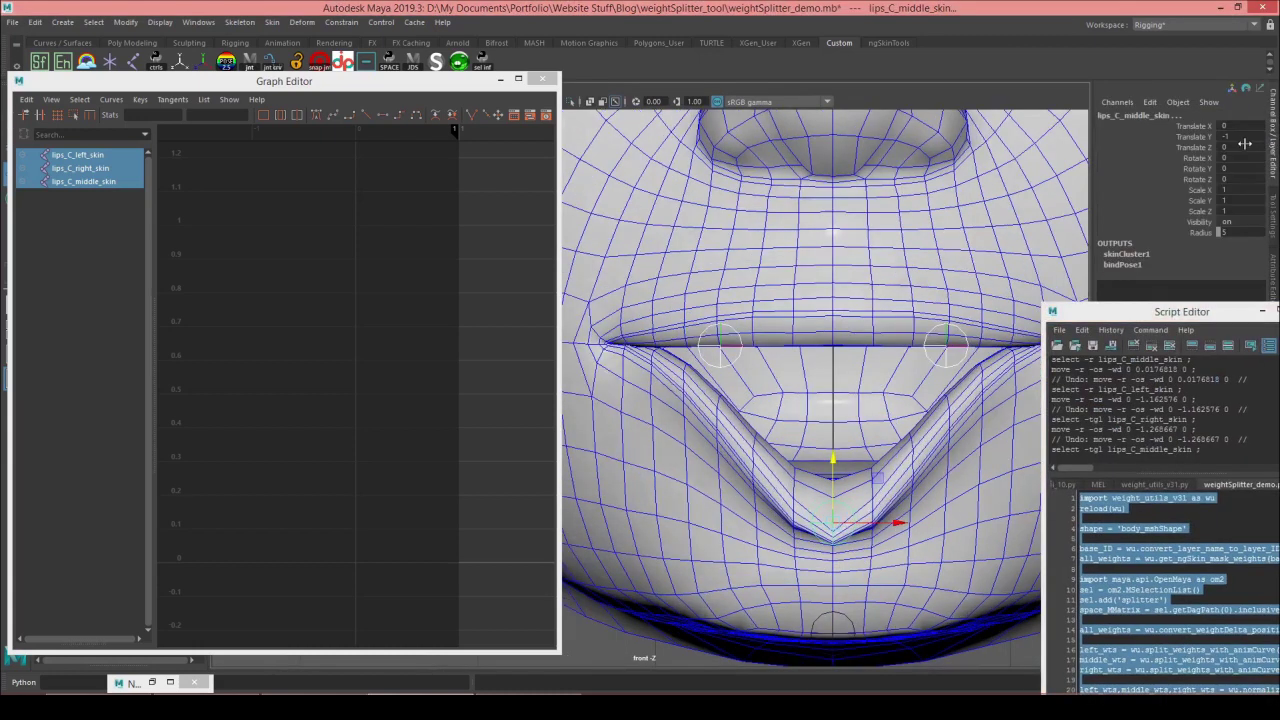
pyautogui.click(1246, 144)
pyautogui.click(1246, 138)
pyautogui.write('-1')
pyautogui.press('Return')
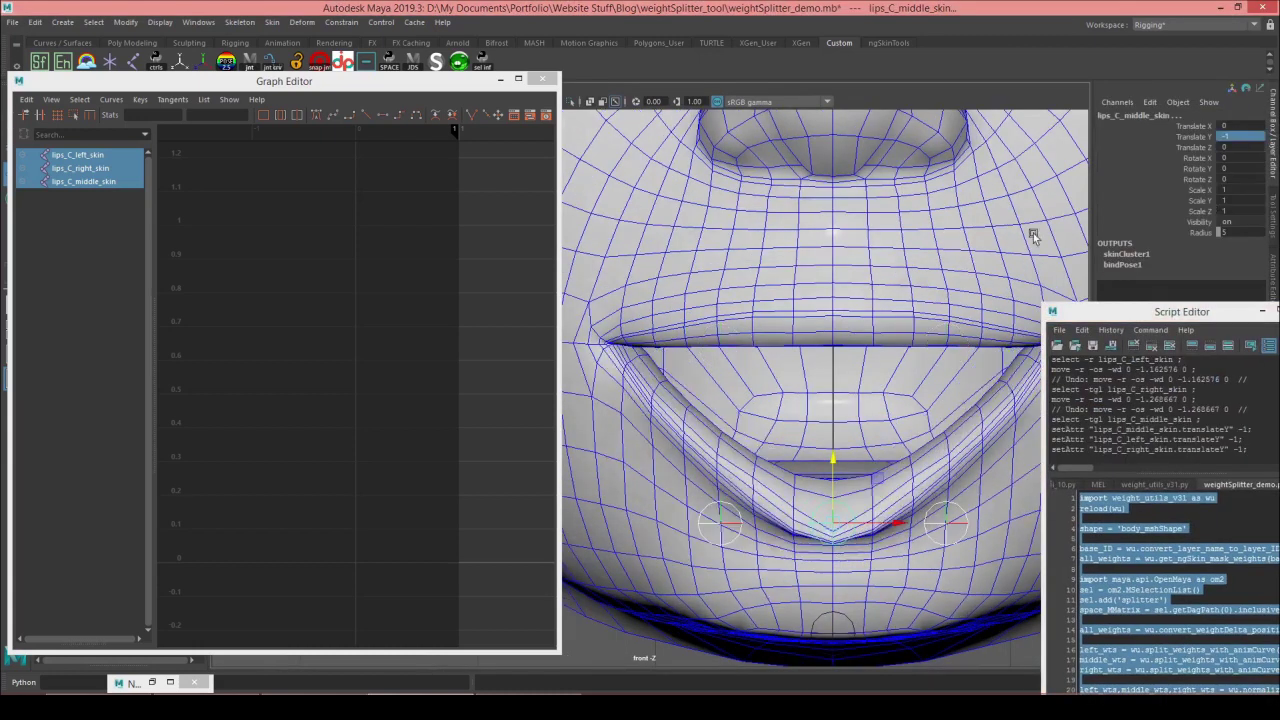
# - Raise the three lip joints about 0.38 units, and undo that move together with the preceding Translate Y change
pyautogui.keyDown('alt'); pyautogui.moveTo(918, 315); pyautogui.dragTo(860, 232, button='middle'); pyautogui.keyUp('alt')
pyautogui.moveTo(778, 366); pyautogui.dragTo(770, 313)
pyautogui.click(889, 210)
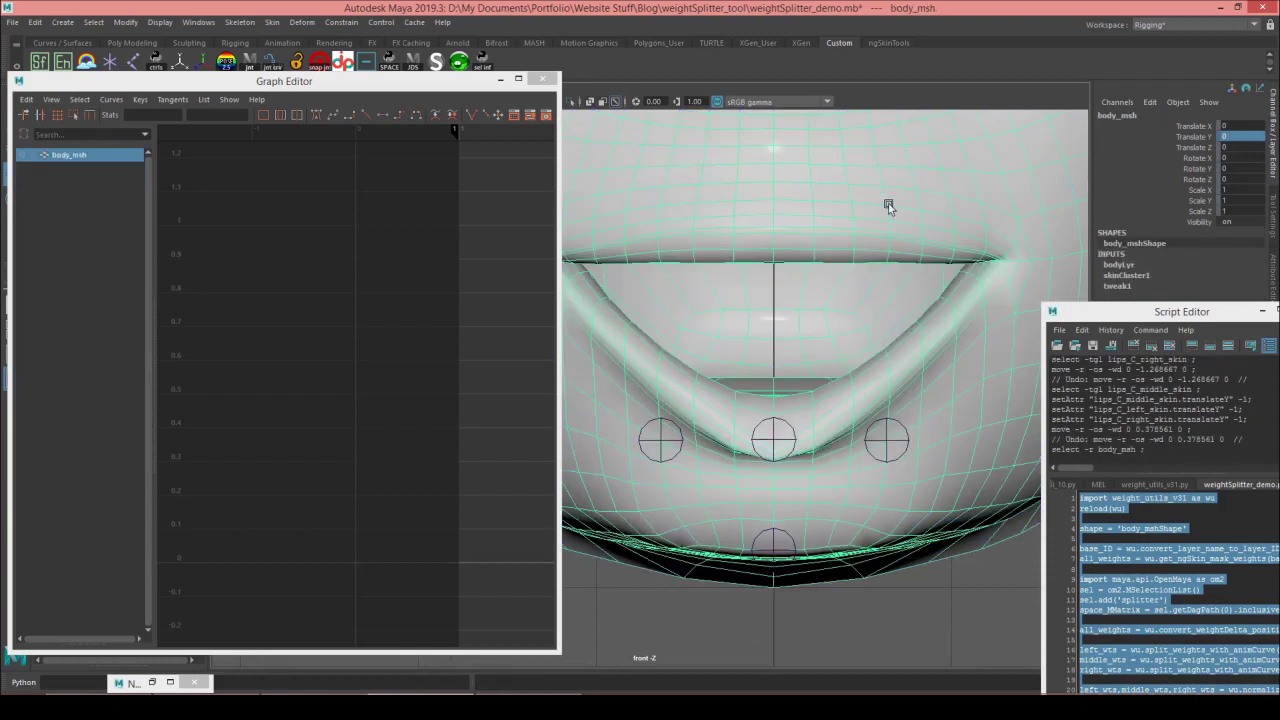
pyautogui.hotkey('ctrl', 'z')
pyautogui.hotkey('ctrl', 'z')
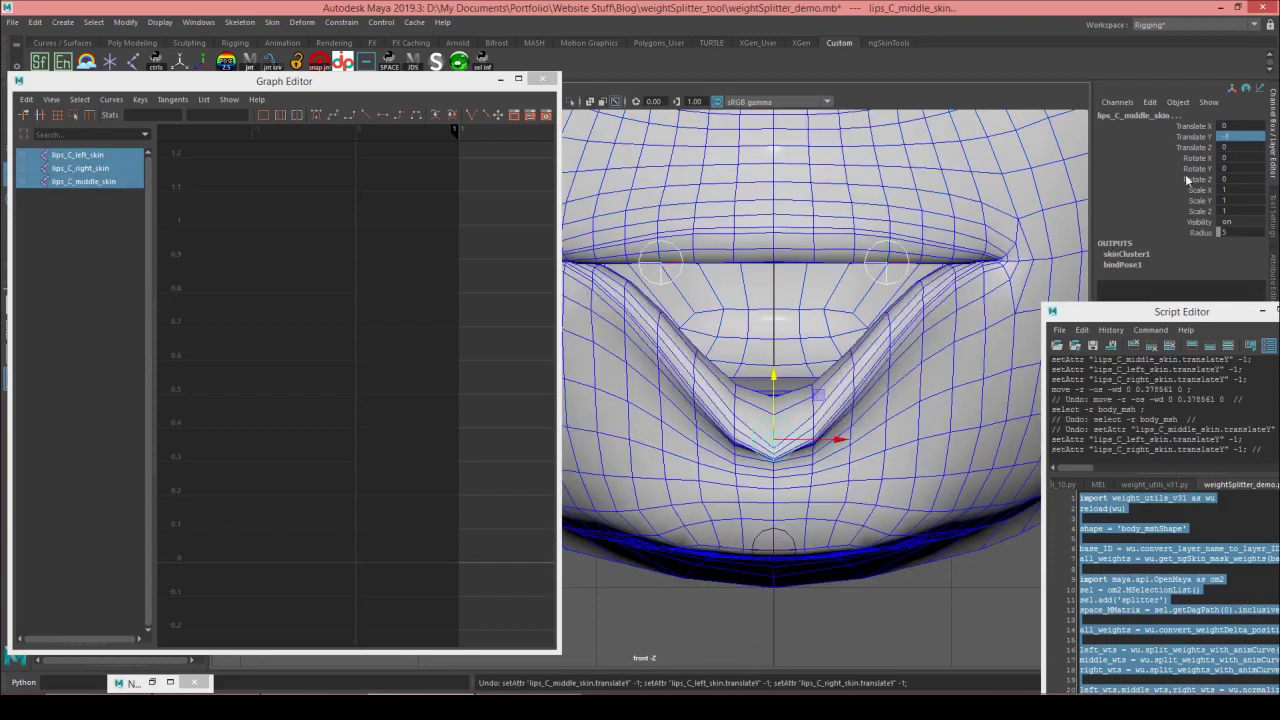
# - Set Translate Z and Translate Y of the three lip joints to 0
pyautogui.press('Return')
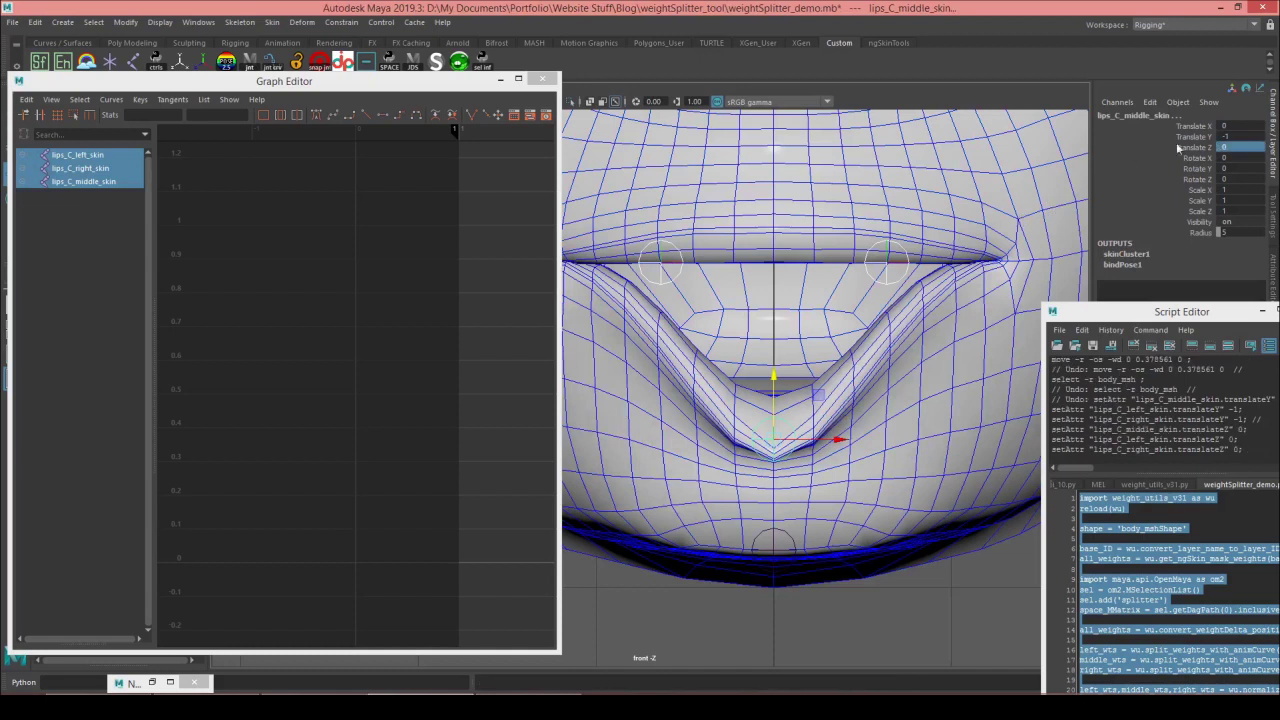
pyautogui.click(1242, 136)
pyautogui.write('0')
pyautogui.press('Return')
# - Lower all three lip joints about 0.35 units together, and undo the move
pyautogui.keyDown('ctrl'); pyautogui.keyDown('shift'); pyautogui.click(893, 242); pyautogui.keyUp('shift'); pyautogui.keyUp('ctrl')
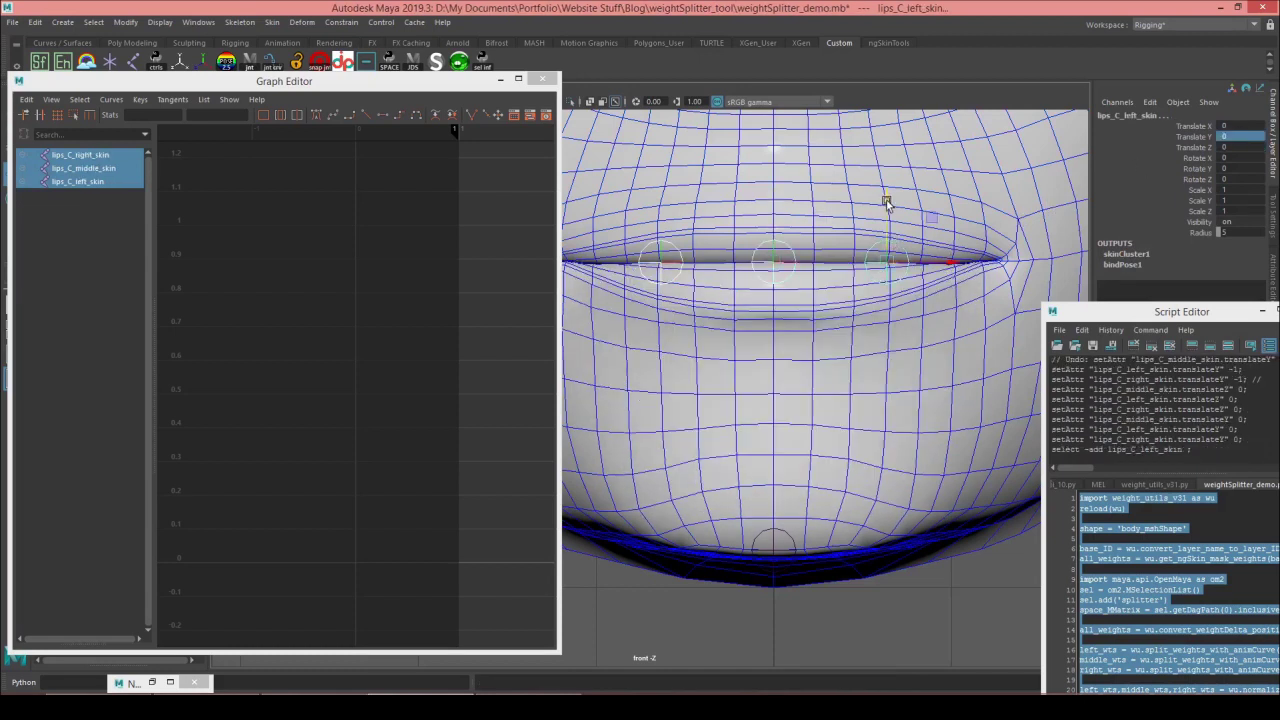
pyautogui.moveTo(886, 200); pyautogui.dragTo(882, 294)
pyautogui.hotkey('ctrl', 'z')
pyautogui.click(1000, 188)
pyautogui.keyDown('ctrl'); pyautogui.keyDown('shift'); pyautogui.click(905, 256); pyautogui.keyUp('shift'); pyautogui.keyUp('ctrl')
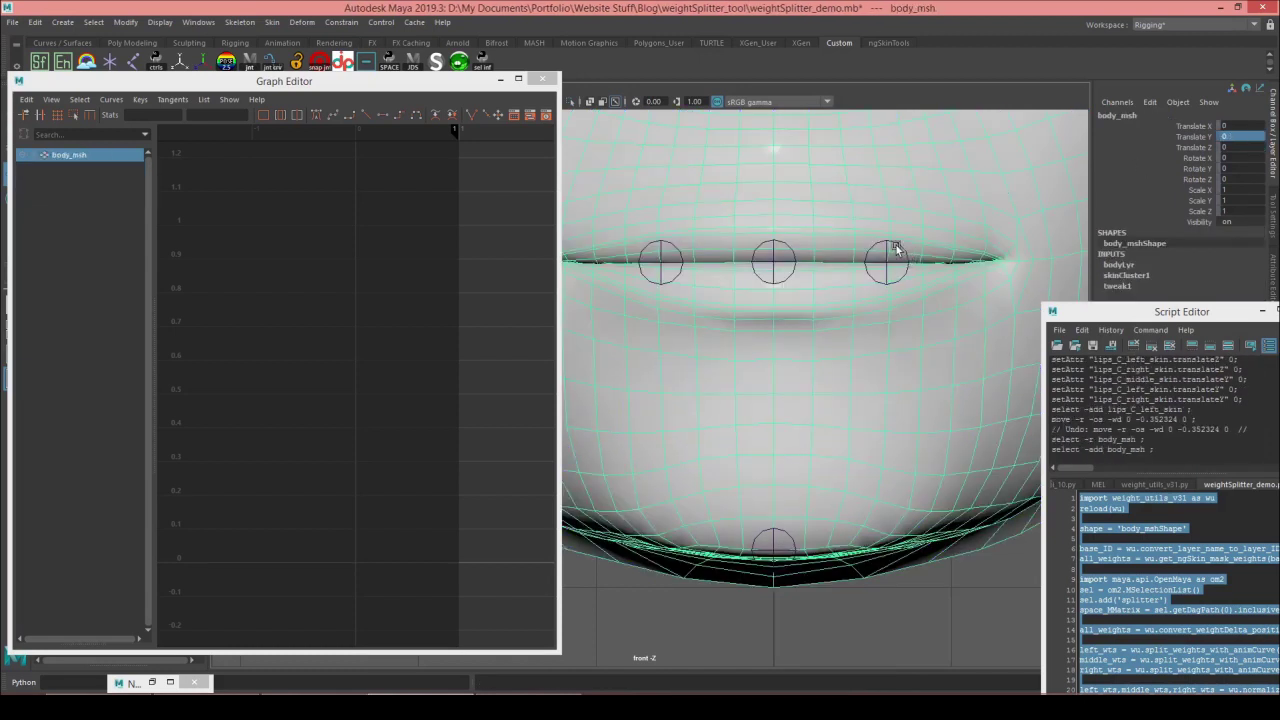
# - Lower only the lips_C_left_skin joint and set its Translate Y to -1
pyautogui.click(893, 243)
pyautogui.moveTo(884, 199); pyautogui.dragTo(872, 383)
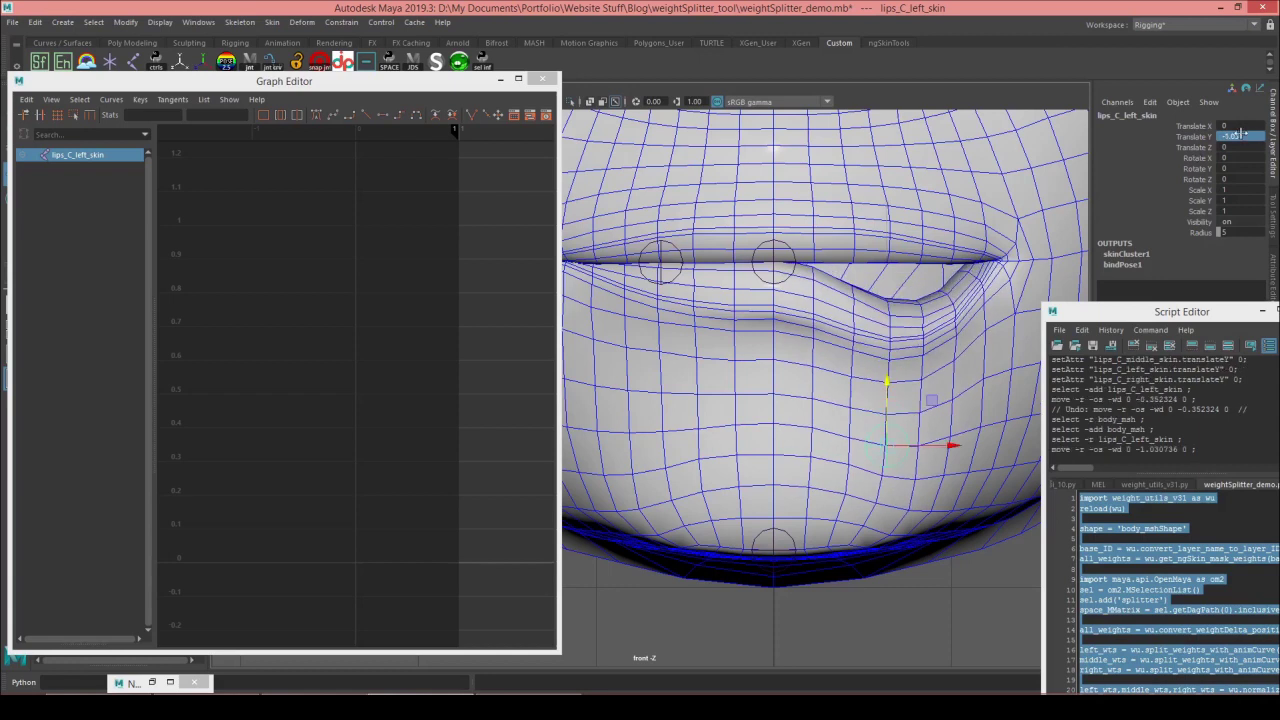
pyautogui.write('-1')
pyautogui.press('Return')
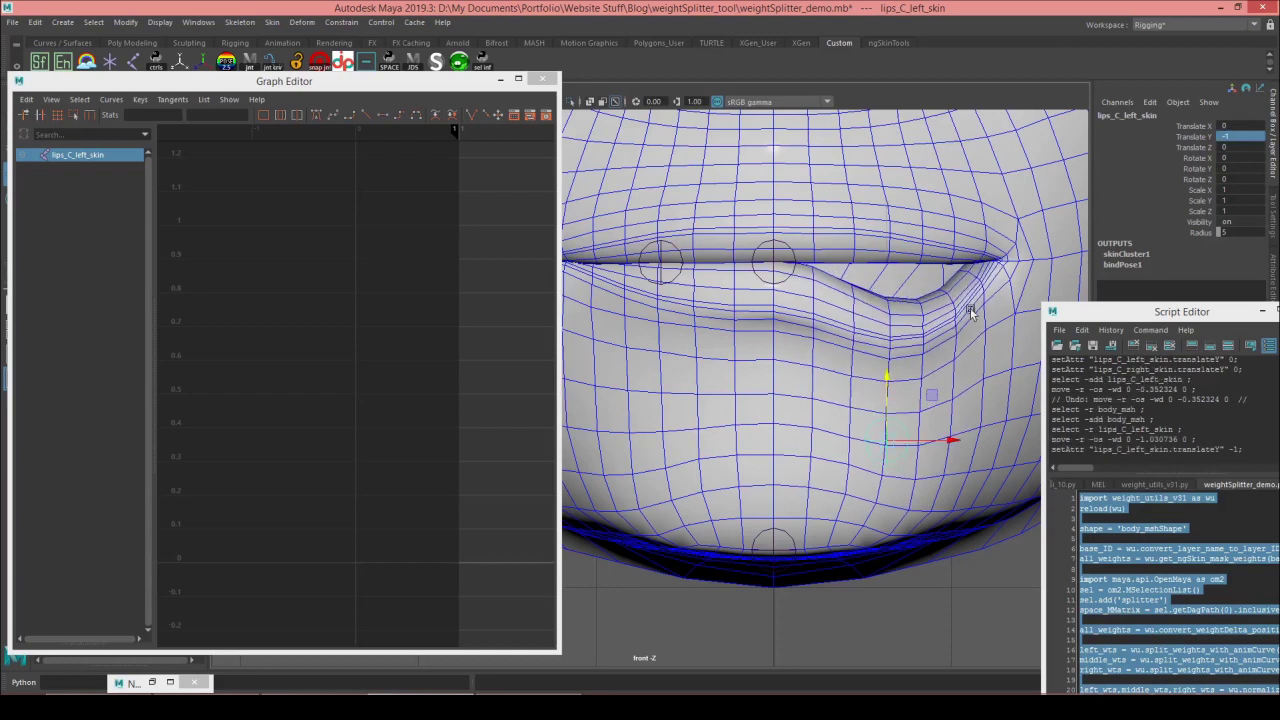
# - Turn on smooth mesh preview for body_msh and lower the lips_C_middle_skin joint about 0.24 units
pyautogui.click(902, 344)
pyautogui.press('3')
pyautogui.click(780, 251)
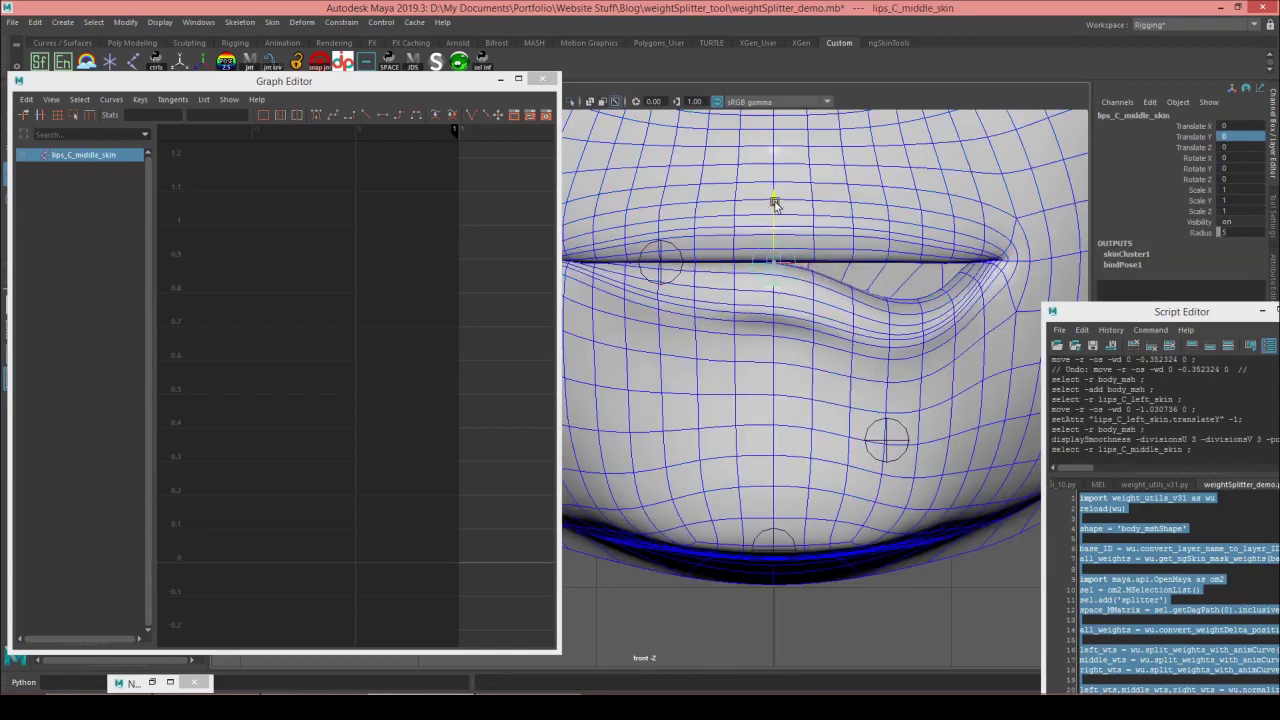
pyautogui.moveTo(775, 204); pyautogui.dragTo(876, 392, button='middle')
# - Lower the lips_C_left_skin joint about 0.4 units further
pyautogui.click(893, 419)
pyautogui.click(890, 424)
pyautogui.click(886, 430)
pyautogui.click(776, 292)
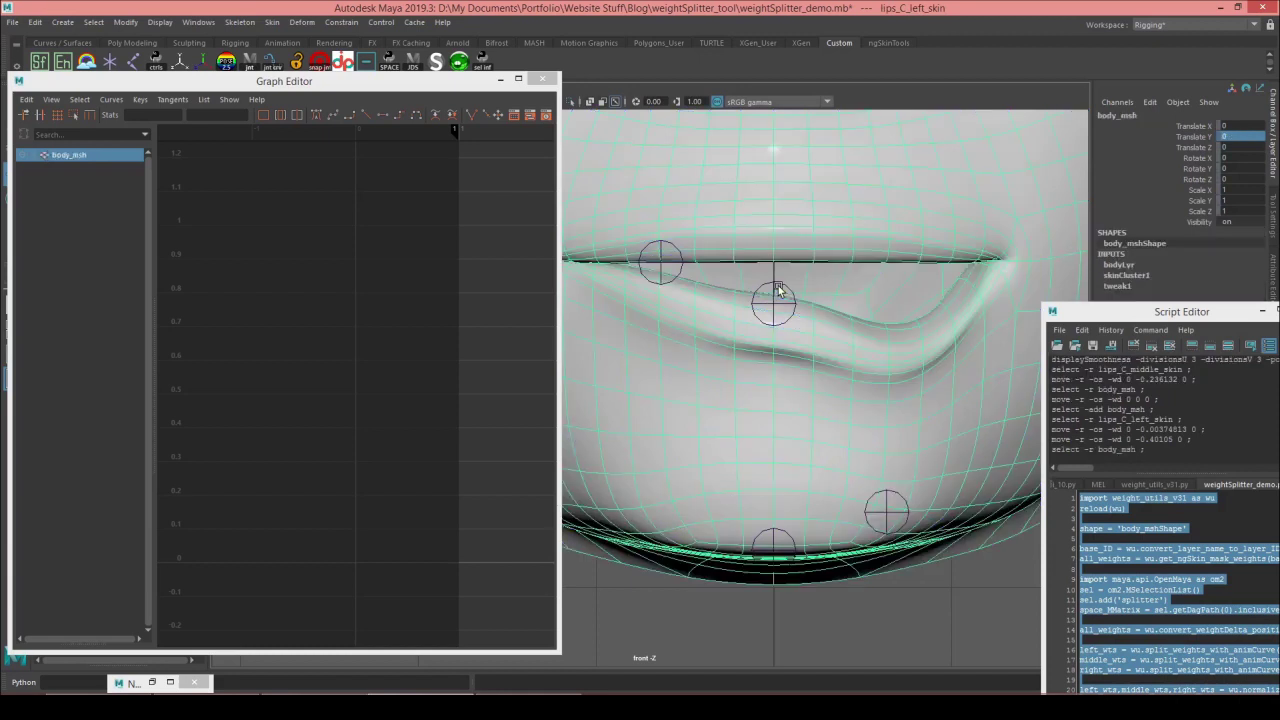
pyautogui.click(776, 293)
pyautogui.click(777, 295)
pyautogui.click(777, 295)
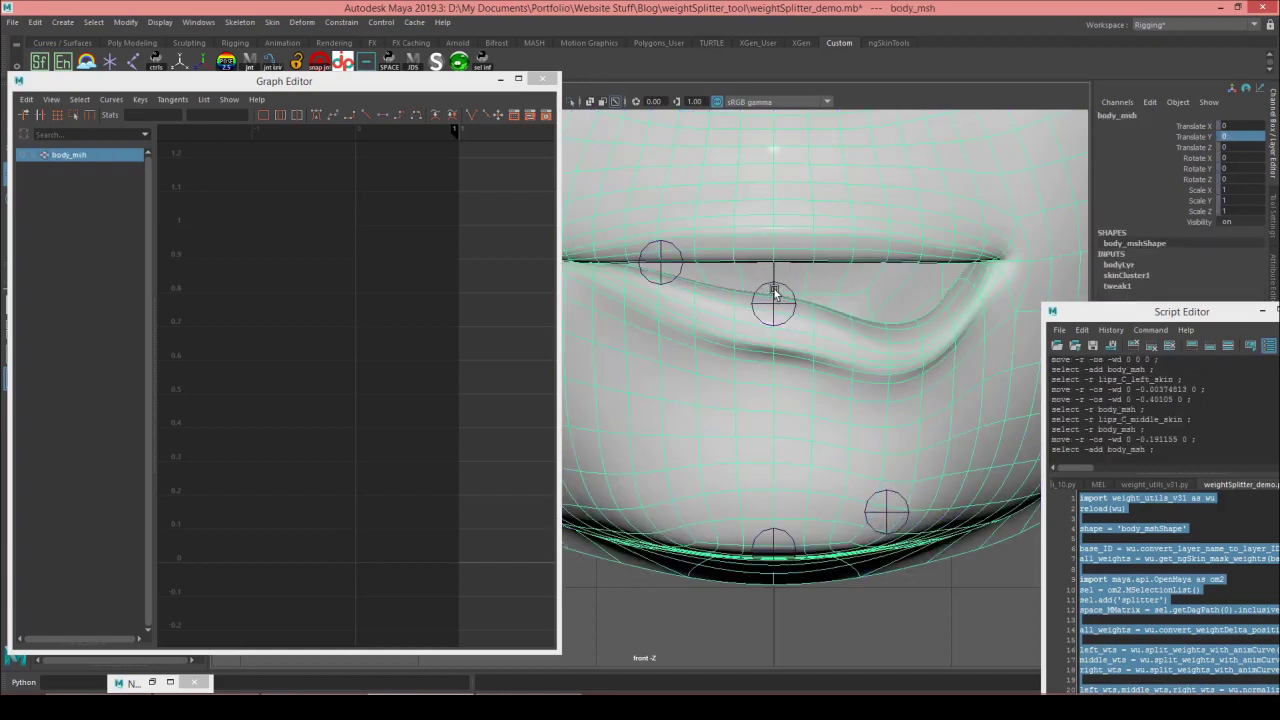
pyautogui.click(776, 291)
pyautogui.moveTo(775, 267); pyautogui.dragTo(772, 310)
pyautogui.hotkey('ctrl', 'z')
pyautogui.hotkey('ctrl', 'z')
# - Lower the lips_C_middle_skin joint about 0.31 units further
pyautogui.click(772, 316)
pyautogui.click(771, 324)
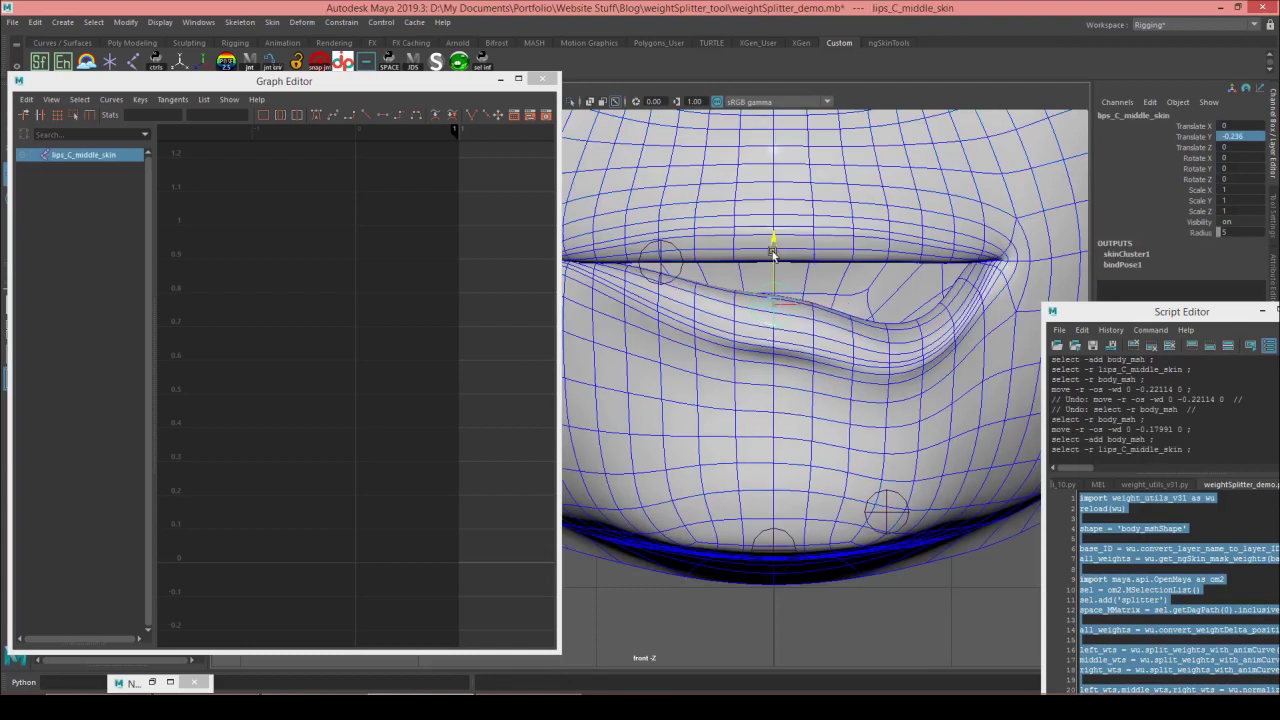
pyautogui.moveTo(778, 250); pyautogui.dragTo(777, 302, button='middle')
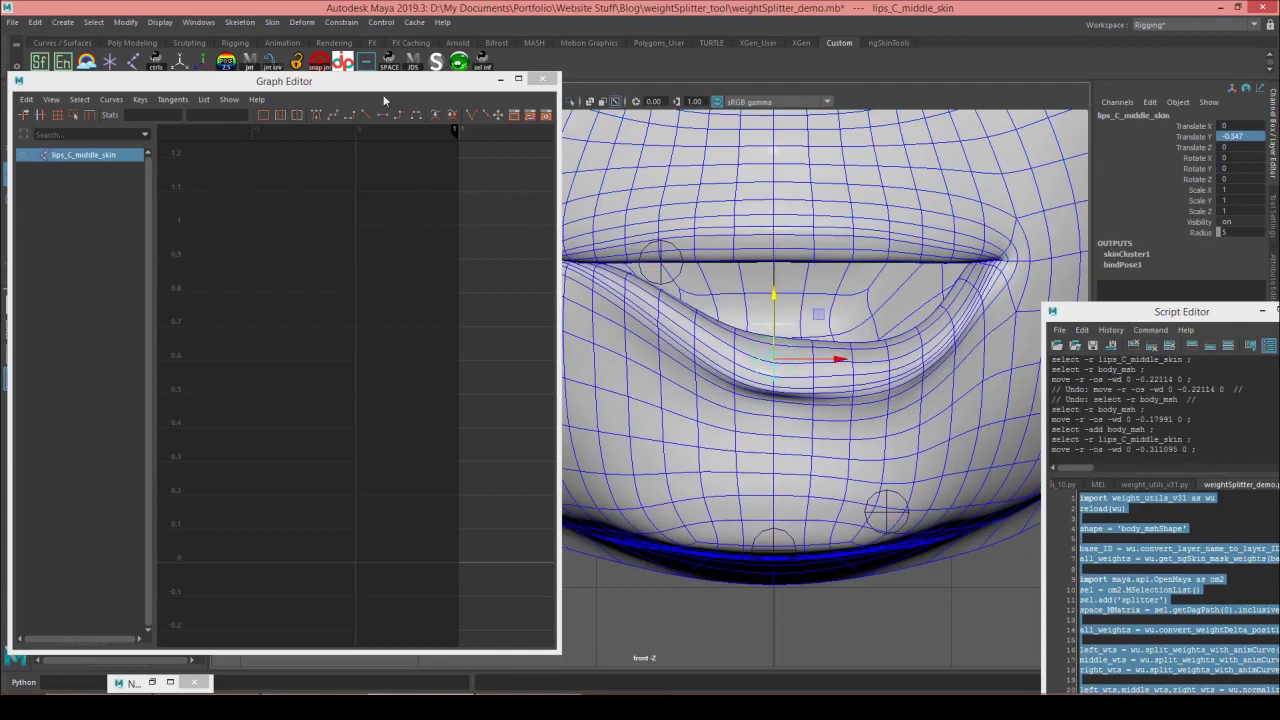
# - Select the splitter locator and move its Left curve's zero-value key to frame -1
pyautogui.moveTo(384, 88); pyautogui.dragTo(496, 117)
pyautogui.click(95, 249)
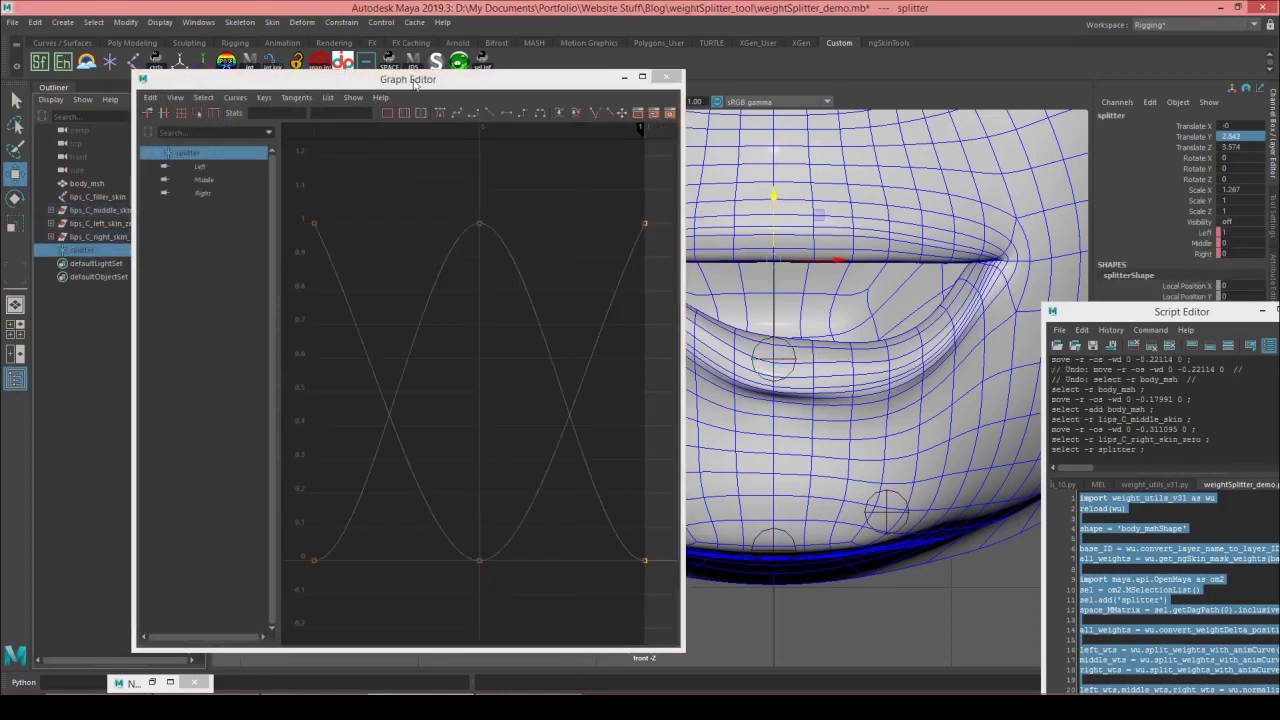
pyautogui.moveTo(414, 80); pyautogui.dragTo(341, 77)
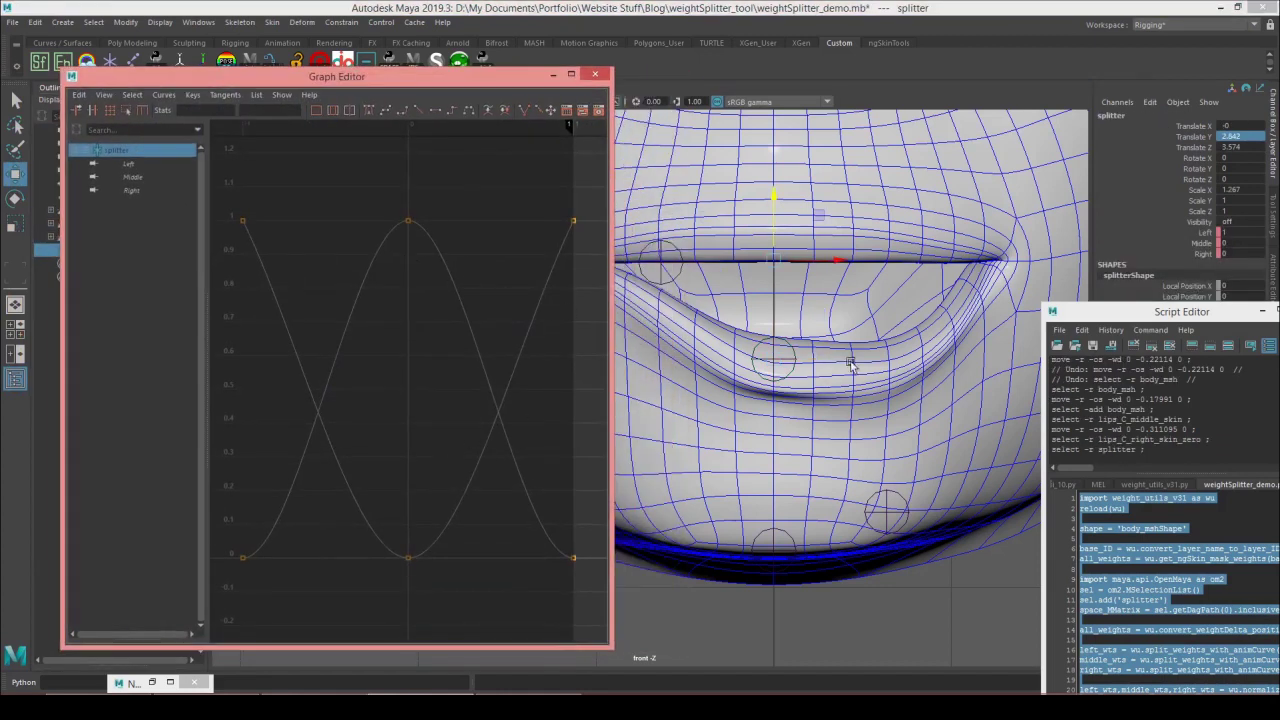
pyautogui.click(160, 163)
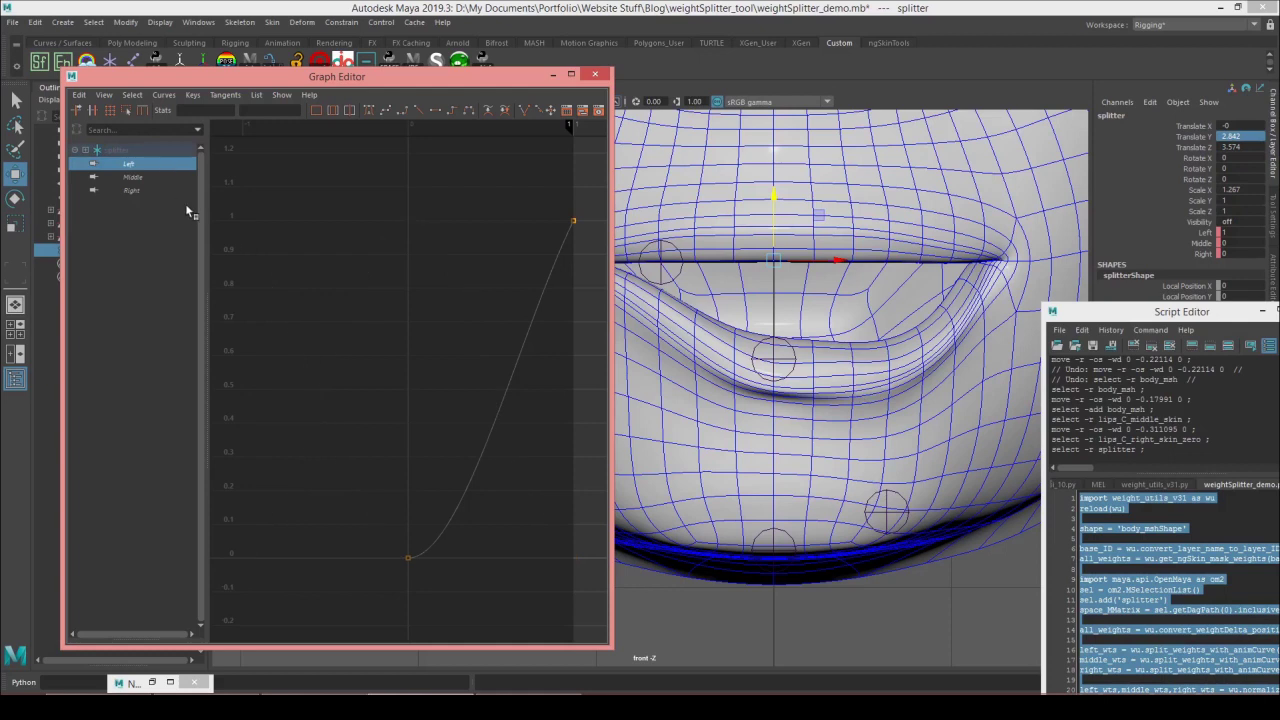
pyautogui.click(397, 558)
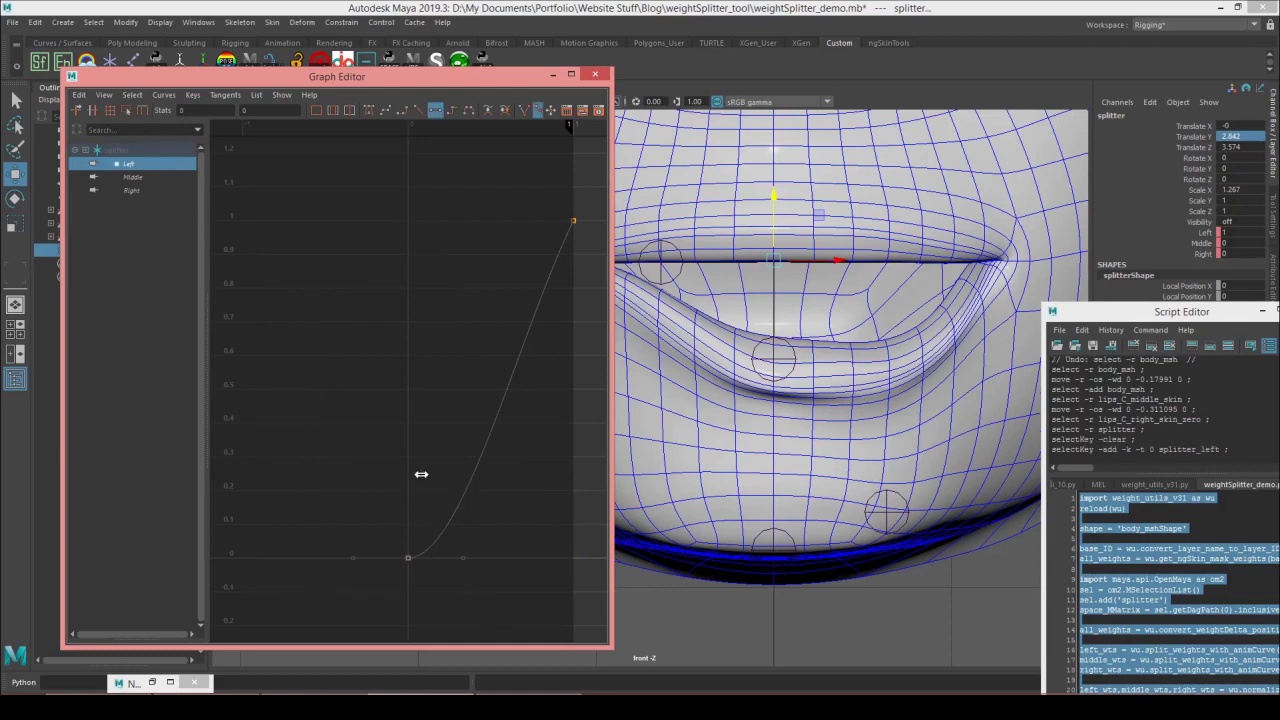
pyautogui.keyDown('shift'); pyautogui.moveTo(421, 474); pyautogui.dragTo(248, 450, button='middle'); pyautogui.keyUp('shift')
# - Move the Right curve's zero-value key to frame 1
pyautogui.click(135, 177)
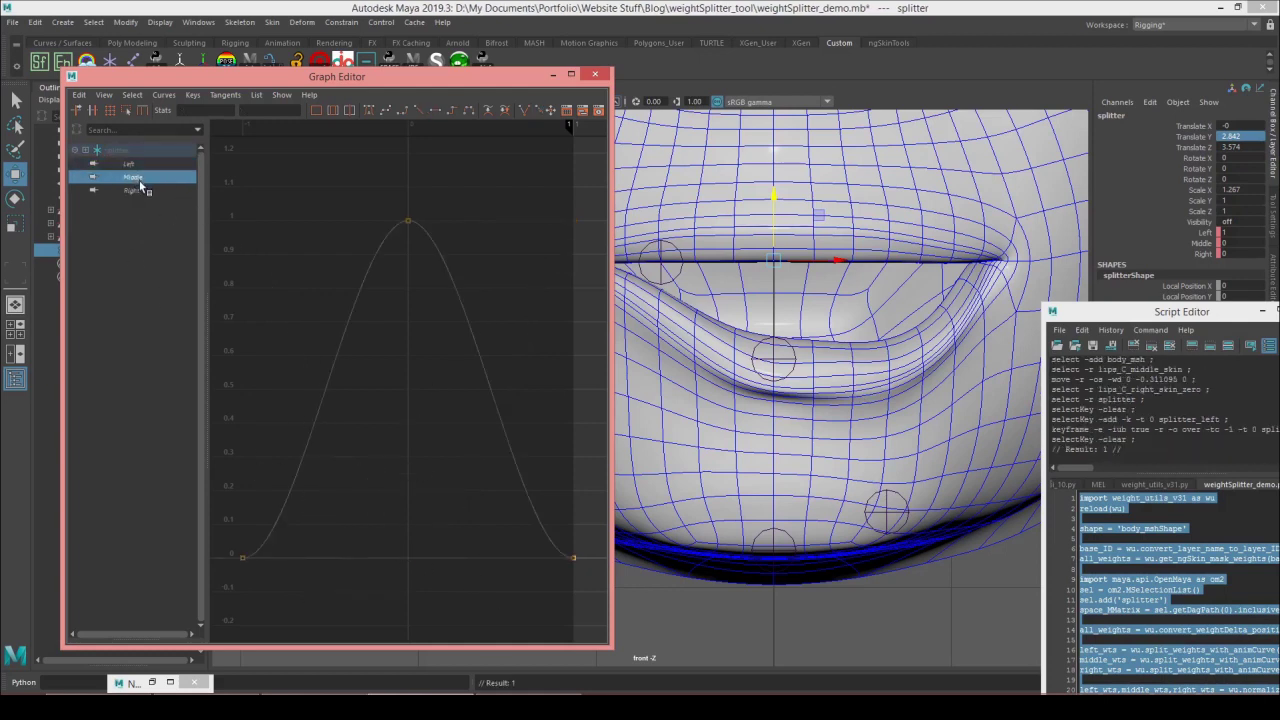
pyautogui.click(135, 190)
pyautogui.click(406, 557)
pyautogui.keyDown('shift'); pyautogui.moveTo(346, 551); pyautogui.dragTo(505, 561, button='middle'); pyautogui.keyUp('shift')
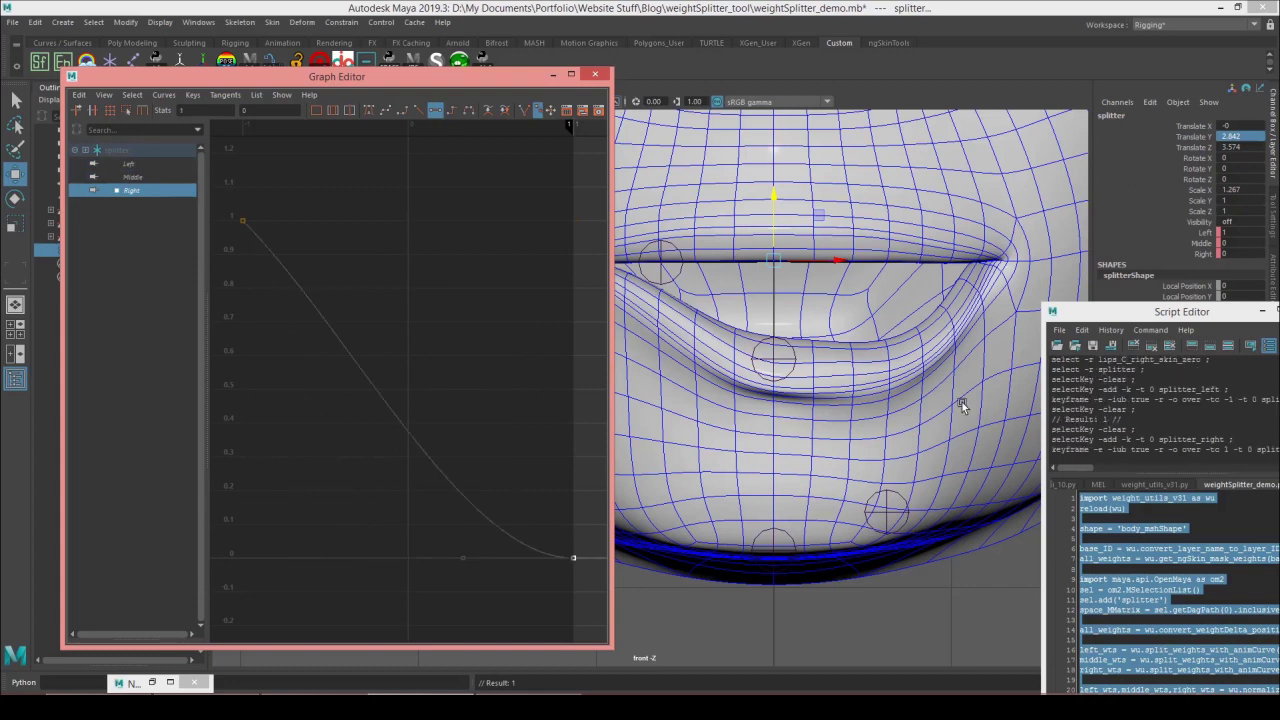
# - Rerun the whole weight splitter script to apply the widened Left and Right curves
pyautogui.click(1195, 538)
pyautogui.hotkey('ctrl', 'a')
pyautogui.hotkey('ctrl', 'Return')
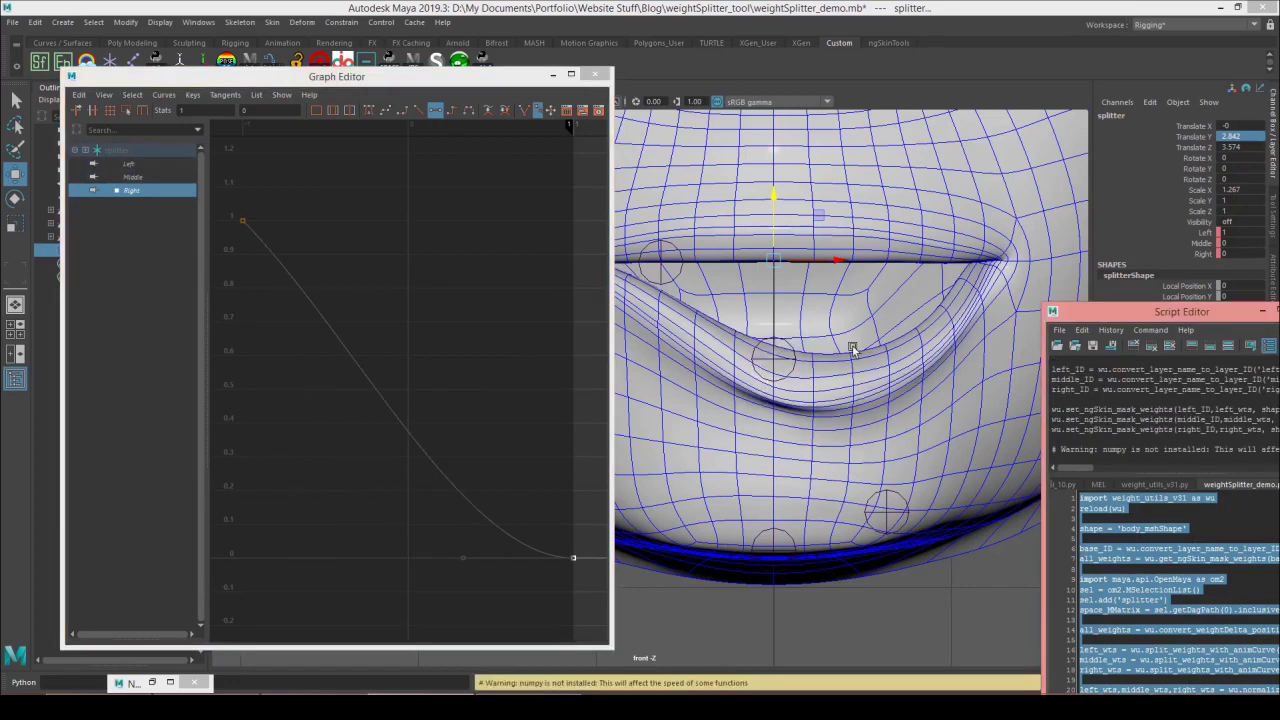
# - Set the lips_C_middle_skin joint's Translate Y to 0 and lower the lips_C_left_skin joint about 0.16 units
pyautogui.click(772, 352)
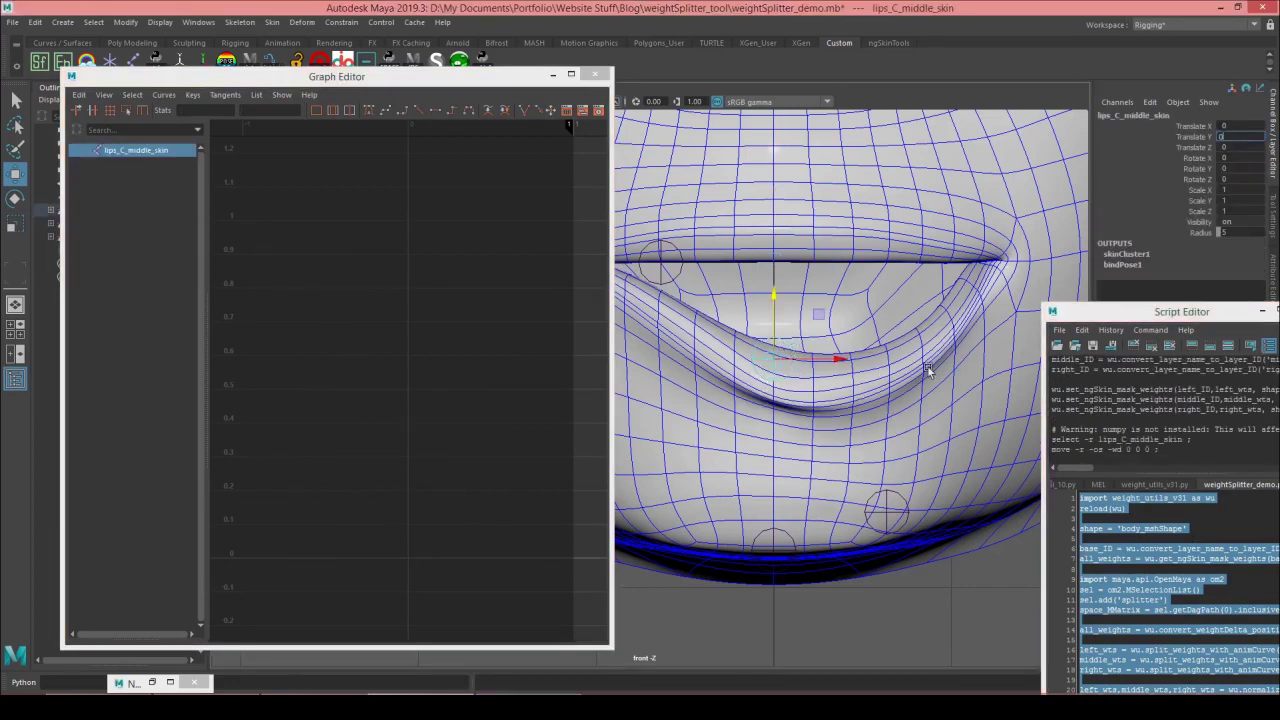
pyautogui.press('Return')
pyautogui.click(886, 495)
pyautogui.moveTo(886, 456); pyautogui.dragTo(860, 479)
pyautogui.keyDown('alt'); pyautogui.moveTo(899, 288); pyautogui.dragTo(919, 290, button='middle'); pyautogui.keyUp('alt')
pyautogui.scroll(-4, 919, 290)
pyautogui.keyDown('alt'); pyautogui.moveTo(801, 343); pyautogui.dragTo(814, 340, button='middle'); pyautogui.keyUp('alt')
pyautogui.scroll(2, 840, 364)
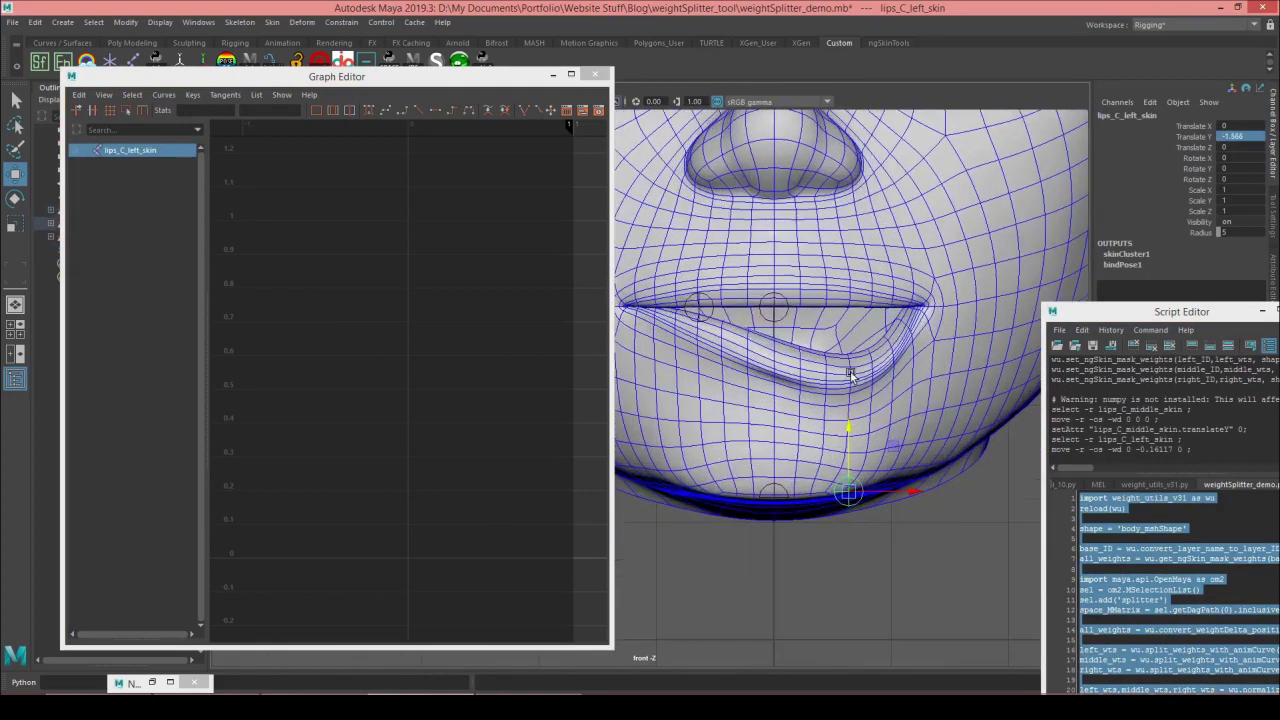
# - Test the widened falloff with small vertical moves of the lips_C_left_skin joint, and undo them
pyautogui.moveTo(847, 428); pyautogui.dragTo(872, 450)
pyautogui.hotkey('ctrl', 'z')
pyautogui.scroll(1, 872, 437)
pyautogui.hotkey('ctrl', 'z')
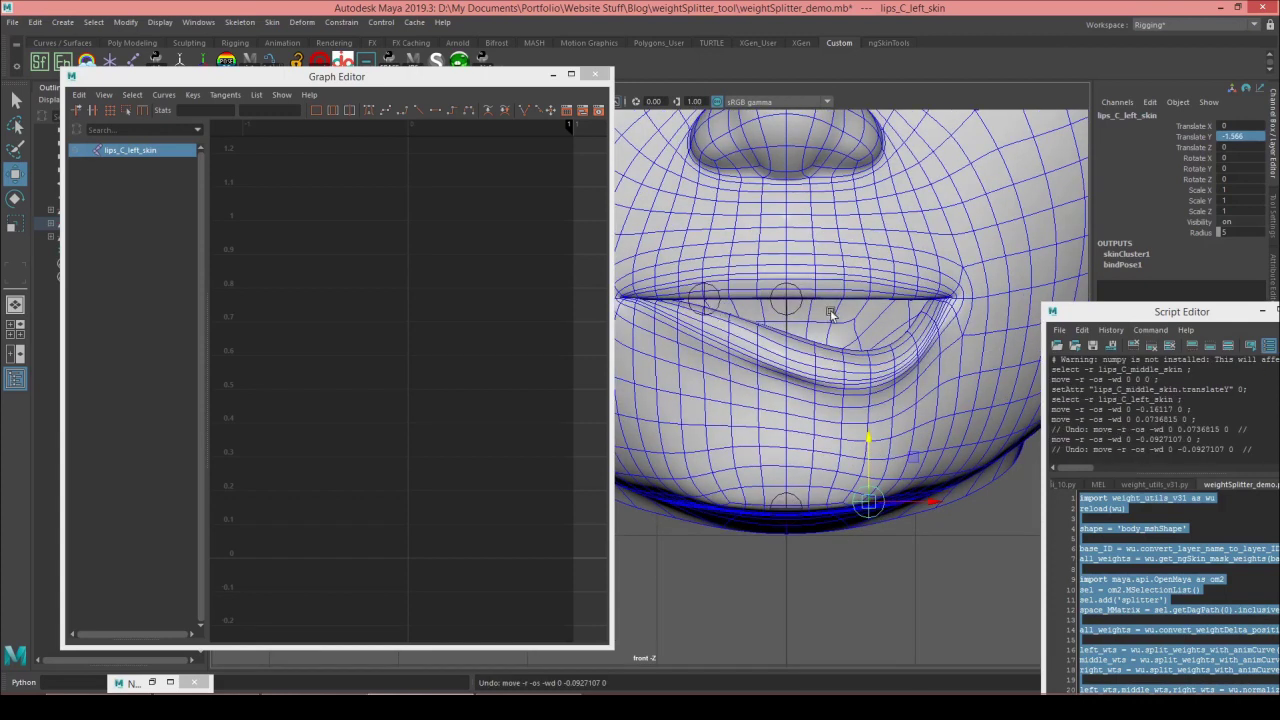
pyautogui.scroll(1, 805, 318)
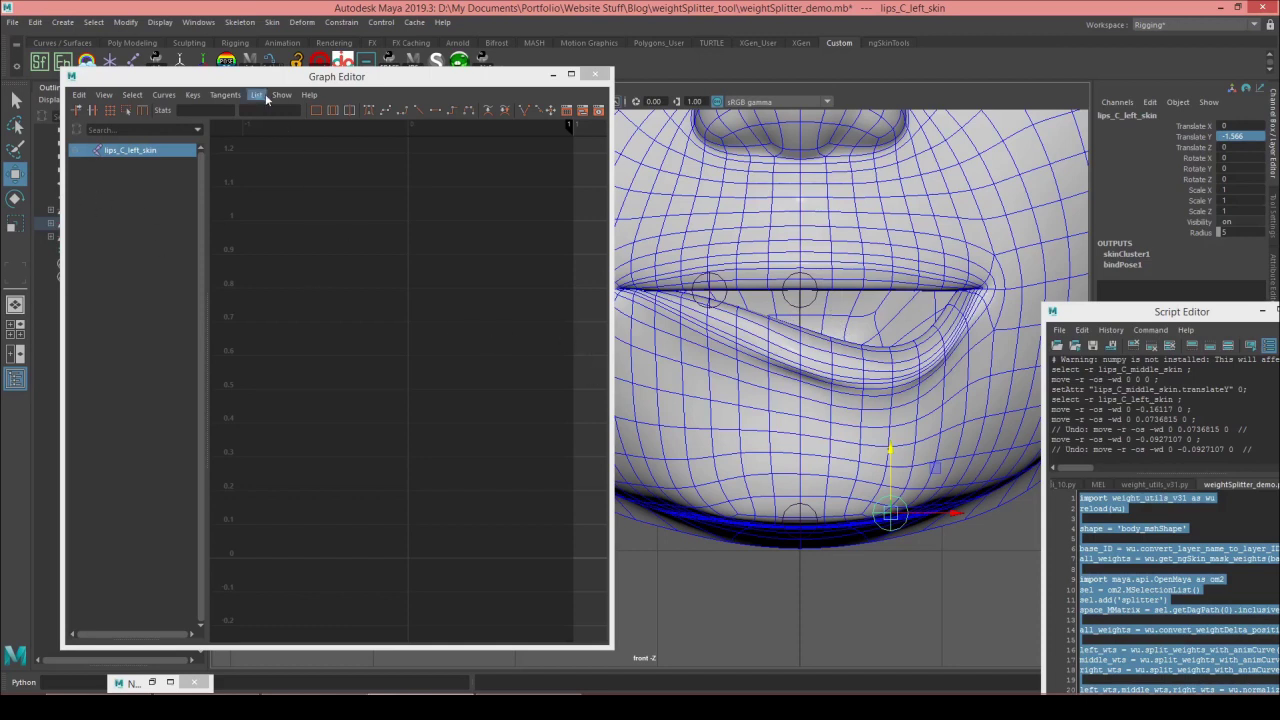
# - Shift the Graph Editor slightly and select the splitter locator to display its Left, Middle and Right curves
pyautogui.moveTo(262, 79); pyautogui.dragTo(237, 63)
pyautogui.click(80, 251)
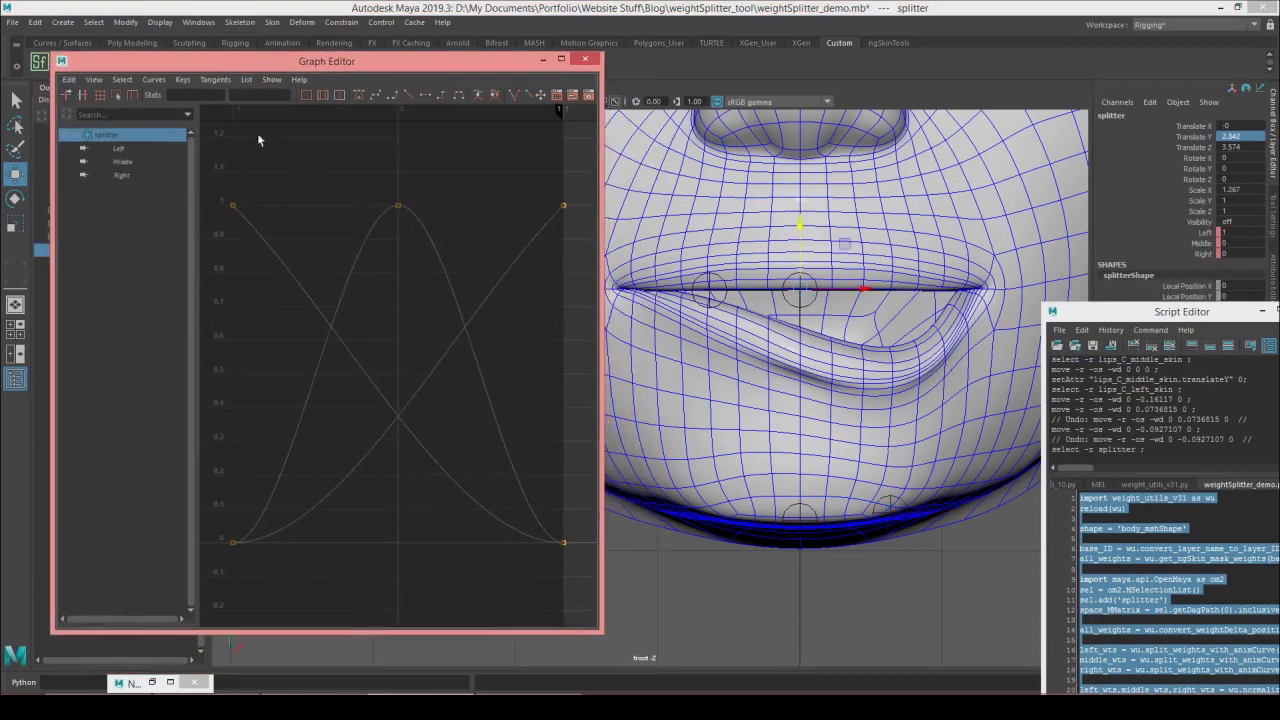
# - Isolate the splitter's Left curve and steepen the in tangent of its key at frame 1 to about 51° for a narrower falloff
pyautogui.click(132, 149)
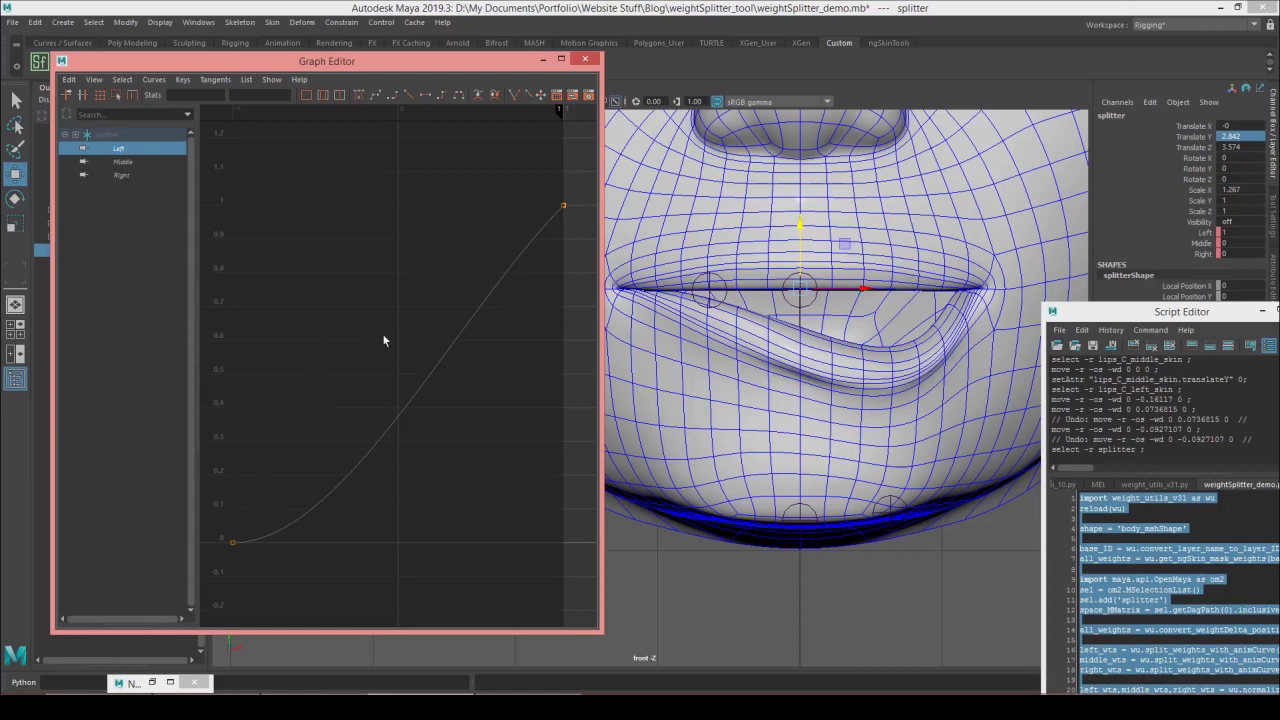
pyautogui.moveTo(571, 256); pyautogui.dragTo(569, 260)
pyautogui.moveTo(426, 271); pyautogui.dragTo(474, 345)
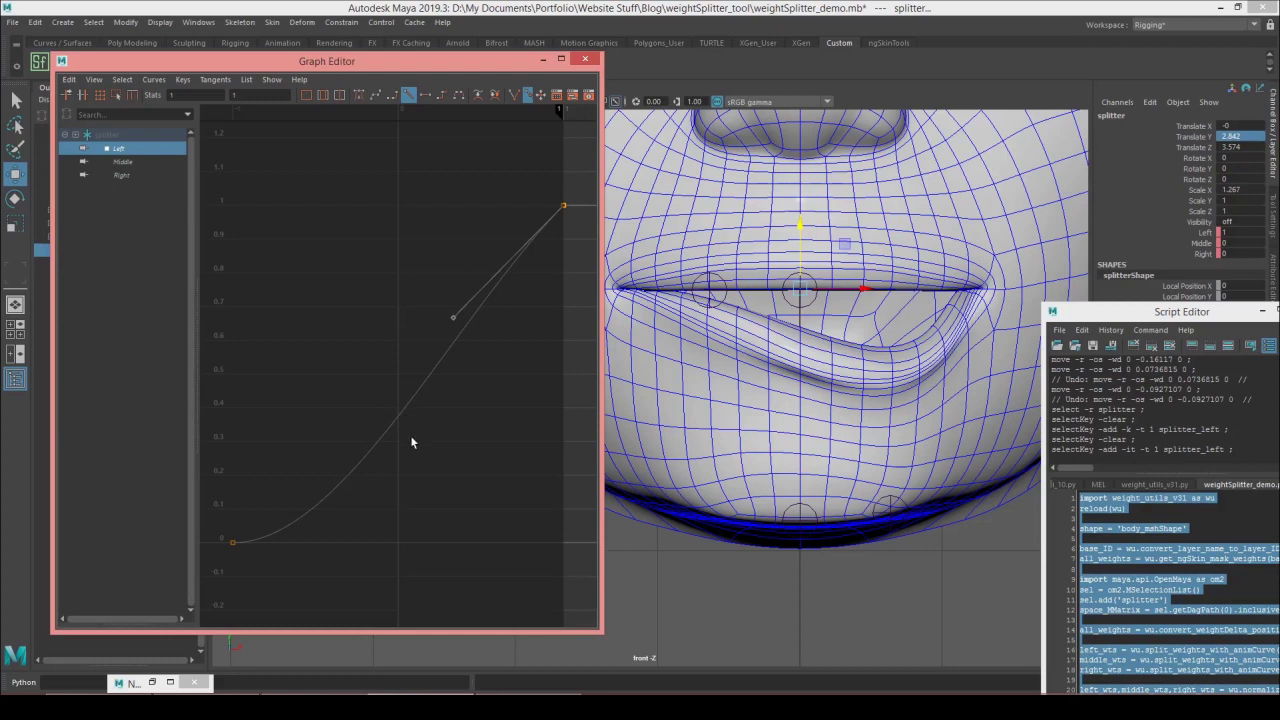
pyautogui.moveTo(421, 454); pyautogui.dragTo(453, 480, button='middle')
pyautogui.hotkey('ctrl', 'z')
pyautogui.moveTo(496, 407); pyautogui.dragTo(477, 530, button='middle')
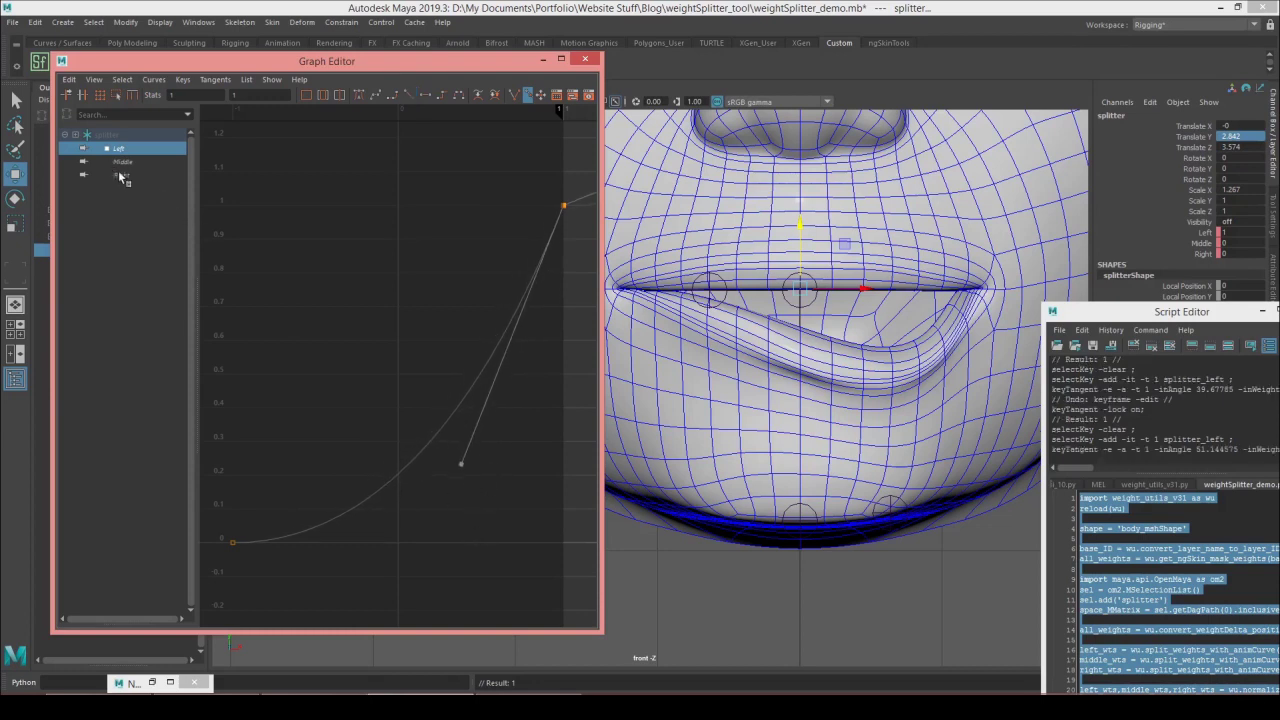
# - Show the Right curve with the Left one and steepen its out tangent at frame -1 to about -61° to mirror the Left falloff
pyautogui.click(122, 175)
pyautogui.keyDown('ctrl'); pyautogui.click(131, 150); pyautogui.keyUp('ctrl')
pyautogui.moveTo(218, 180); pyautogui.dragTo(300, 270)
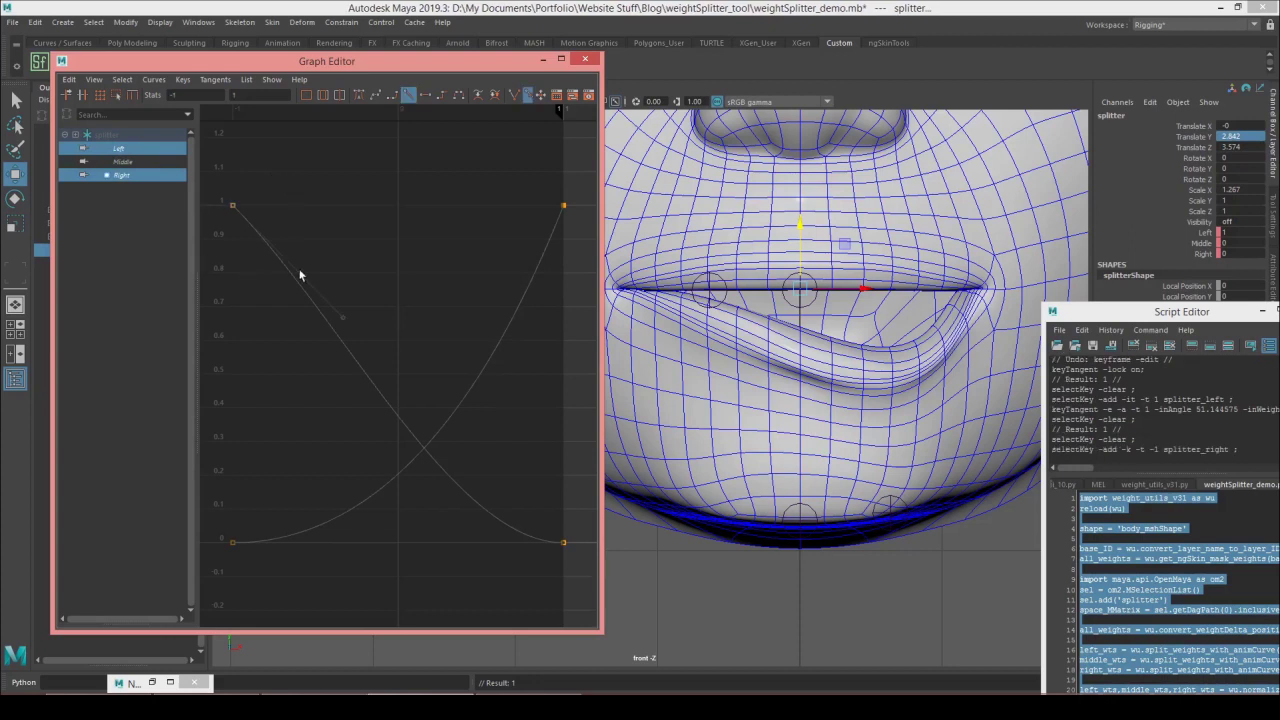
pyautogui.moveTo(380, 275); pyautogui.dragTo(294, 371)
pyautogui.moveTo(294, 371)
pyautogui.mouseDown(button='middle')
pyautogui.moveTo(331, 371)
pyautogui.moveTo(254, 423)
pyautogui.moveTo(318, 456)
pyautogui.mouseUp(button='middle')
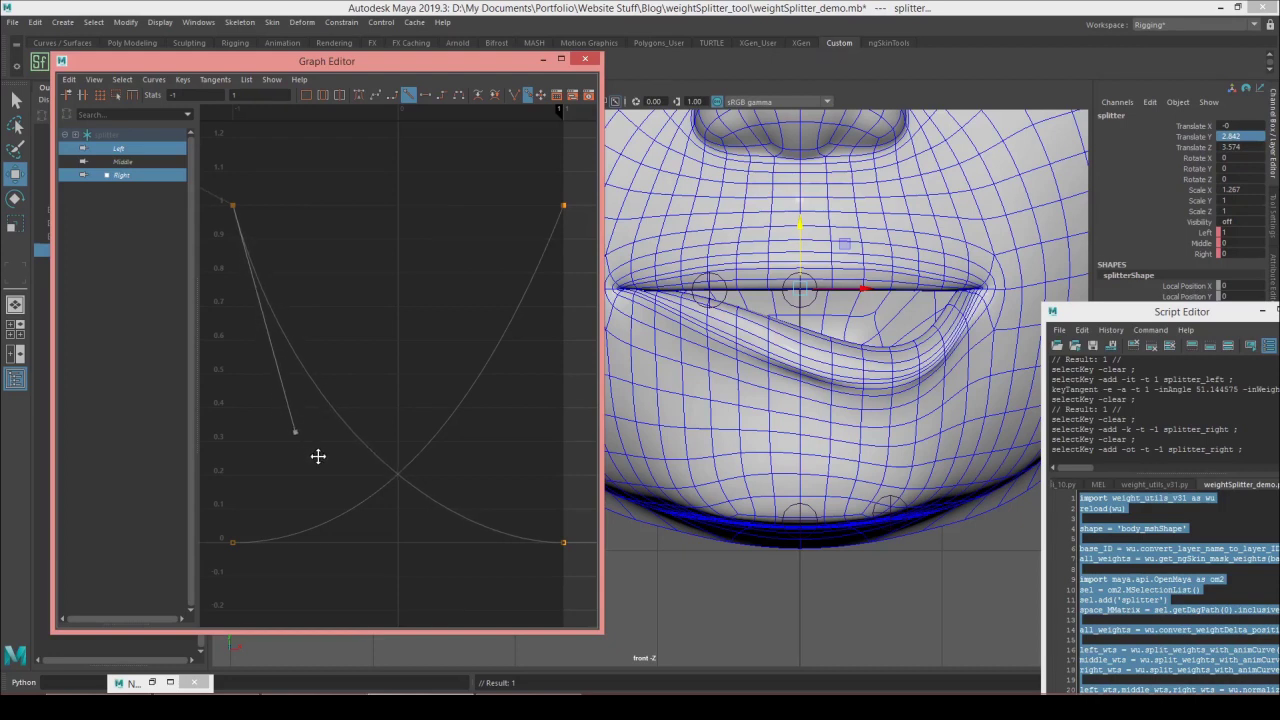
# - Rerun the entire weightSplitter_demo.py script to apply the steeper Left and Right curves
pyautogui.click(1162, 548)
pyautogui.hotkey('ctrl', 'a')
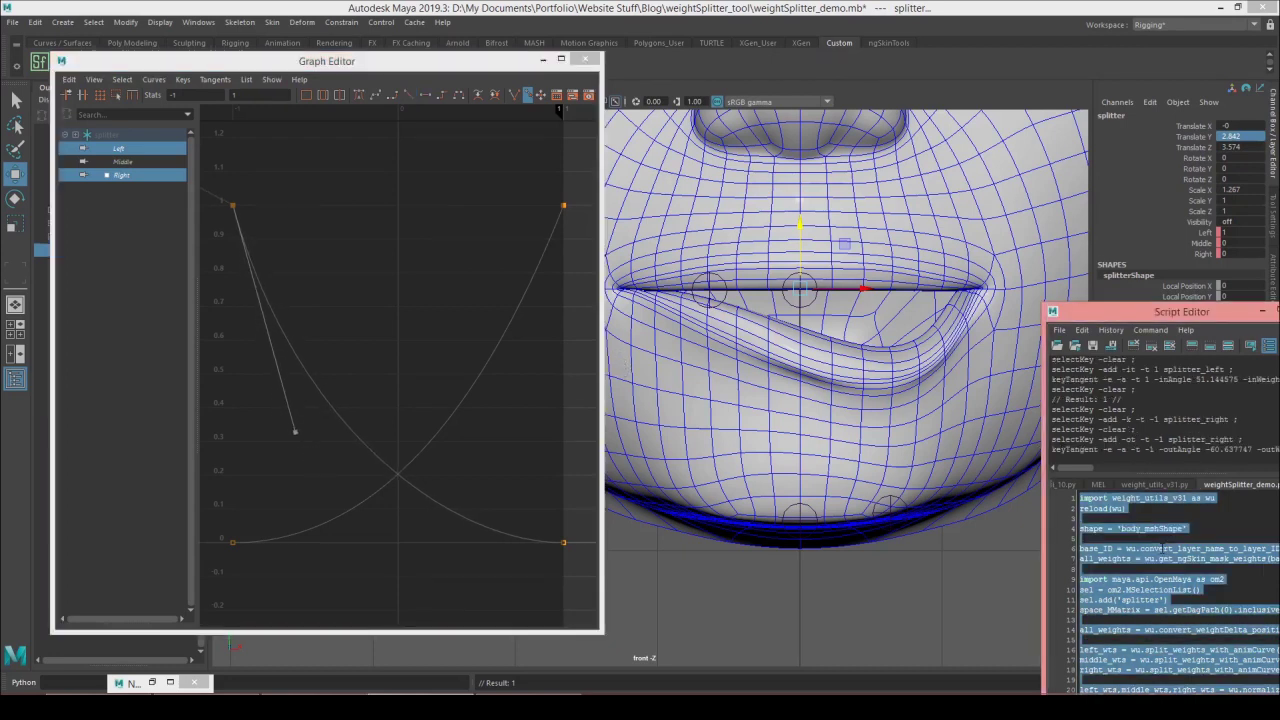
pyautogui.hotkey('ctrl', 'Return')
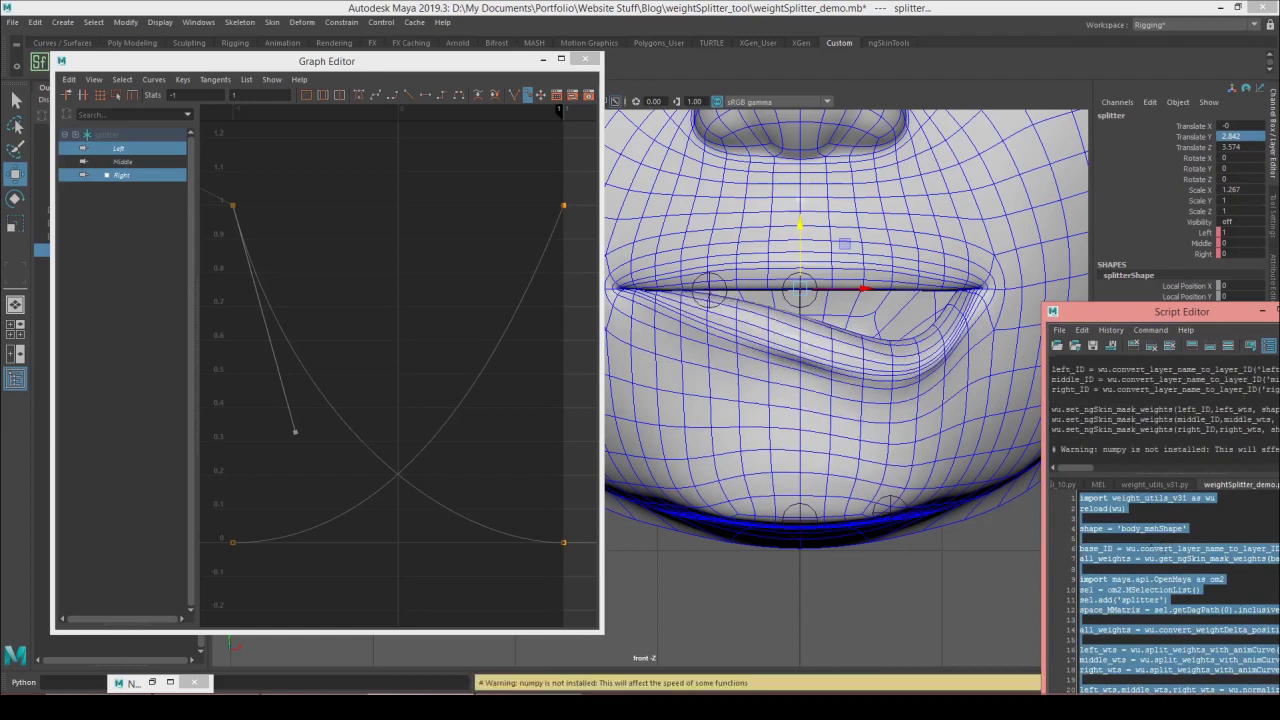
# - Test the new falloff by lowering the lips_C_left_skin joint about 0.16 units
pyautogui.click(908, 572)
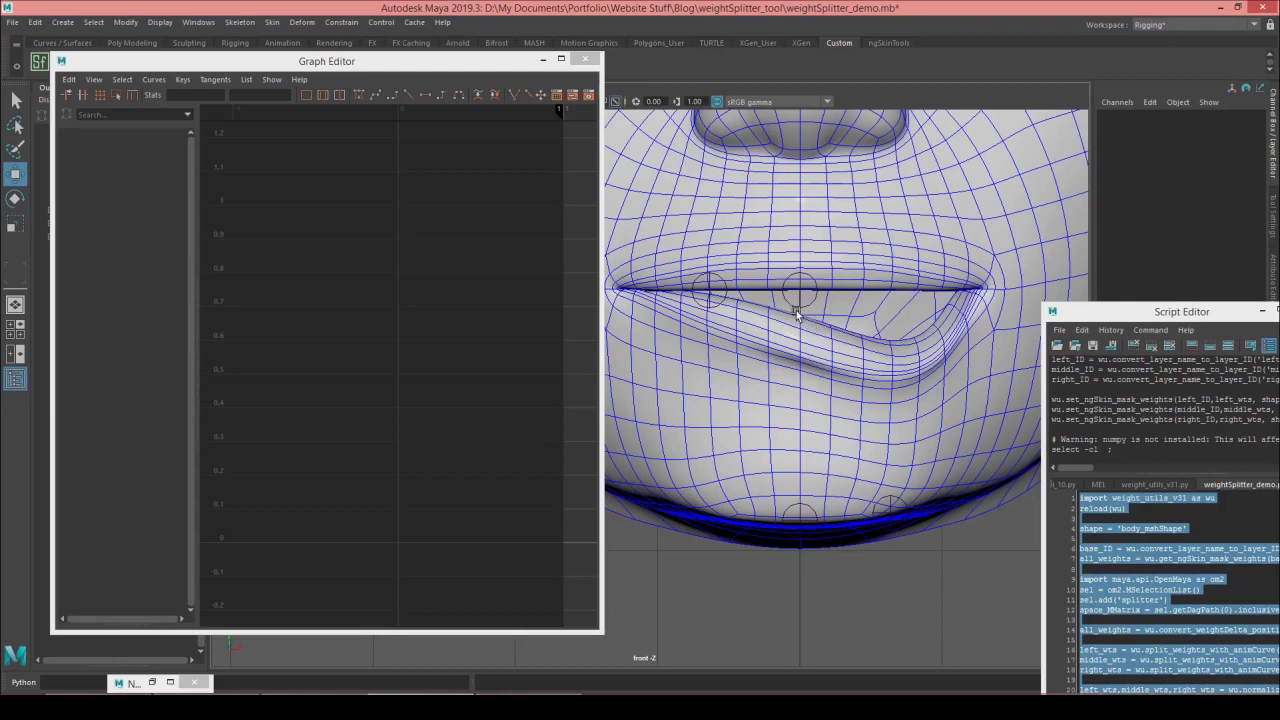
pyautogui.click(897, 496)
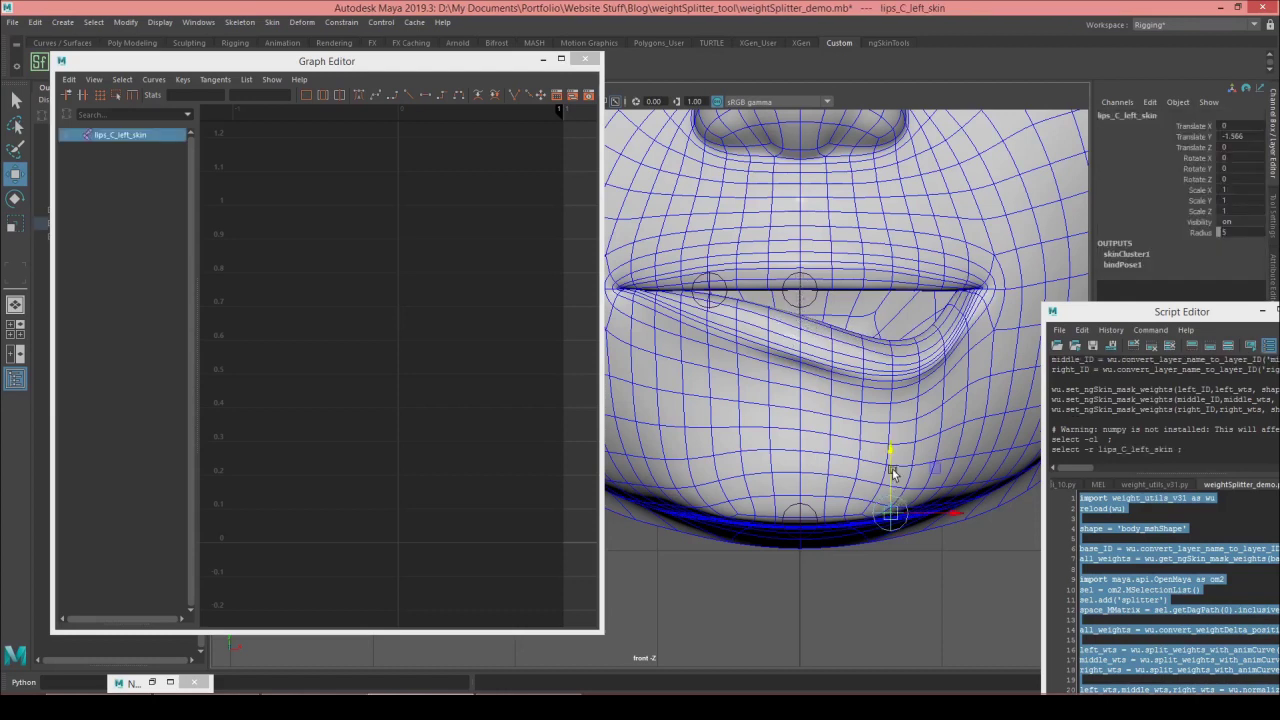
pyautogui.moveTo(892, 468); pyautogui.dragTo(903, 357)
pyautogui.click(894, 501)
pyautogui.moveTo(890, 476); pyautogui.dragTo(901, 372)
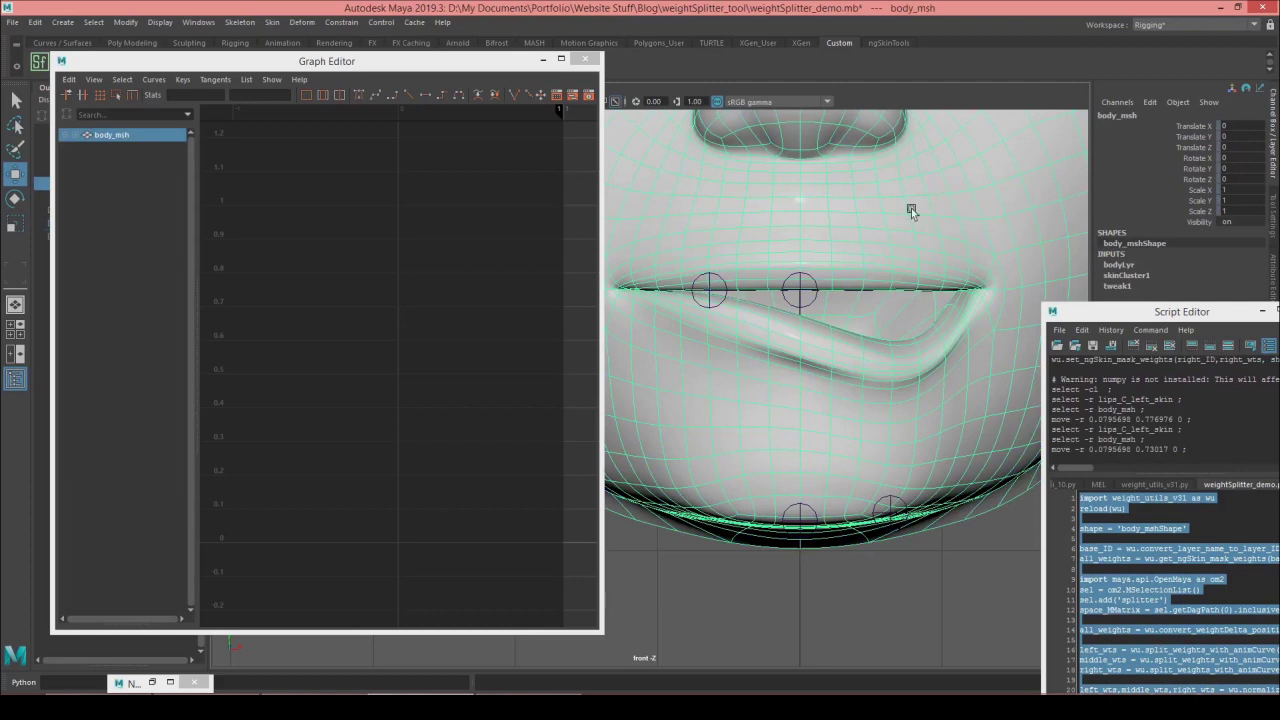
pyautogui.keyDown('ctrl'); pyautogui.keyDown('shift'); pyautogui.click(885, 510); pyautogui.keyUp('shift'); pyautogui.keyUp('ctrl')
pyautogui.click(888, 511)
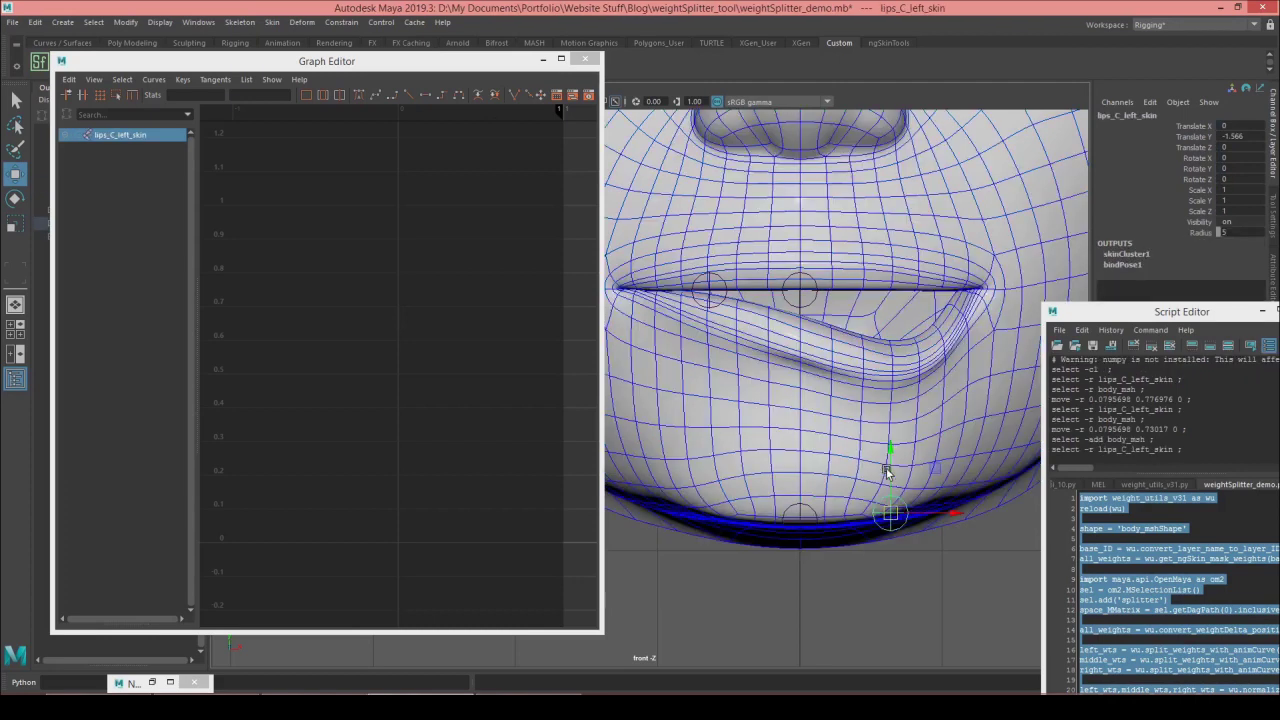
pyautogui.moveTo(889, 453); pyautogui.dragTo(896, 502)
# - Set the lips_C_left_skin joint's Translate Y to 0, and lower it together with the lips_C_middle_skin joint about 0.99 units
pyautogui.click(1244, 136)
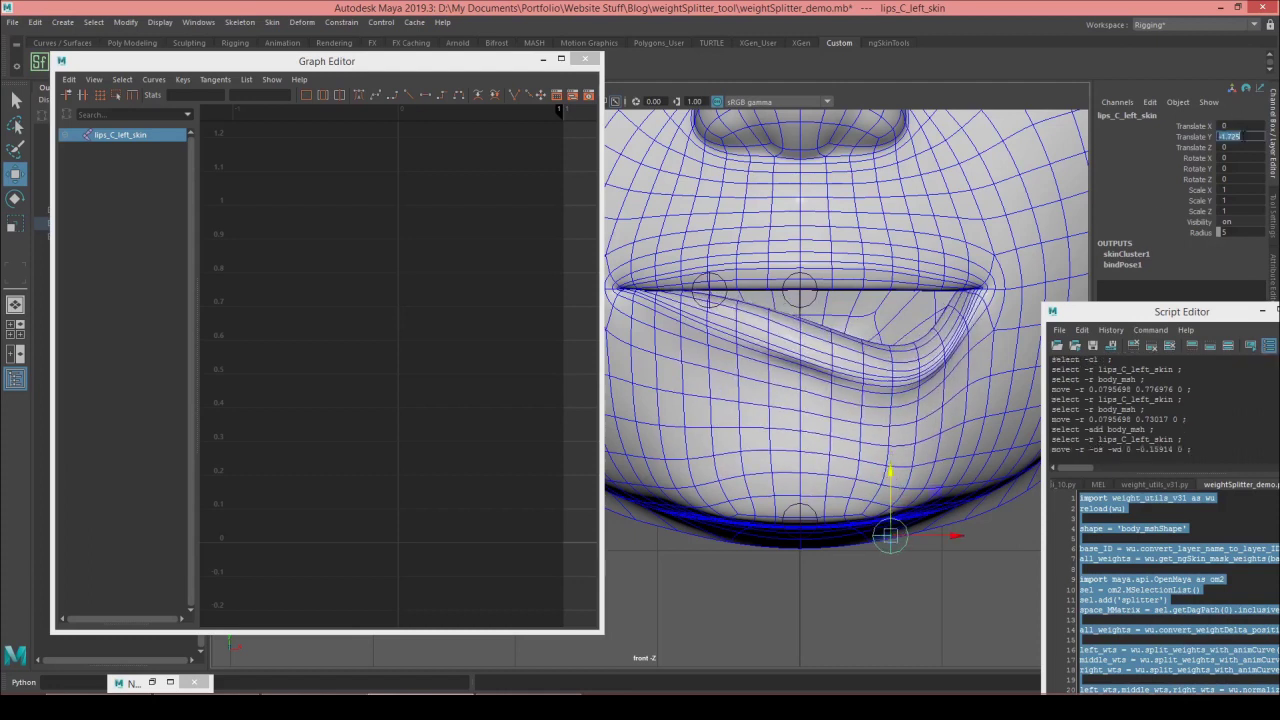
pyautogui.write('00')
pyautogui.press('Return')
pyautogui.keyDown('shift'); pyautogui.click(808, 274); pyautogui.keyUp('shift')
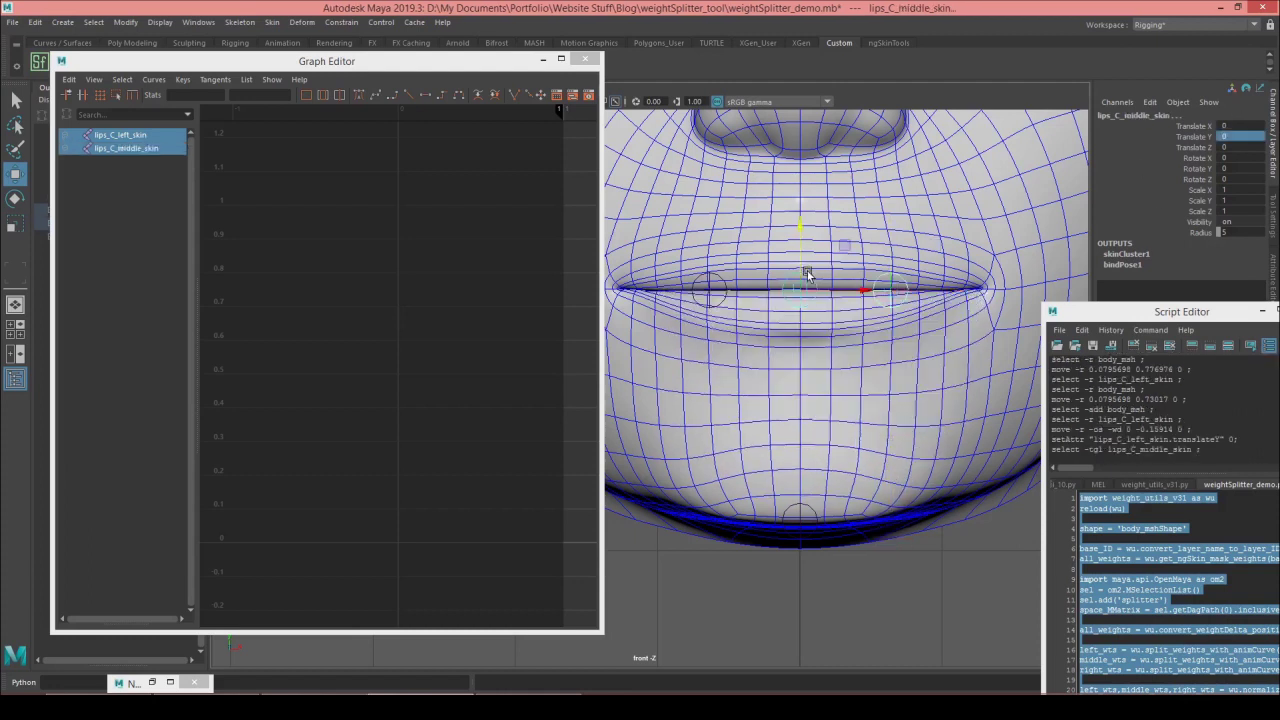
pyautogui.moveTo(802, 229); pyautogui.dragTo(800, 370)
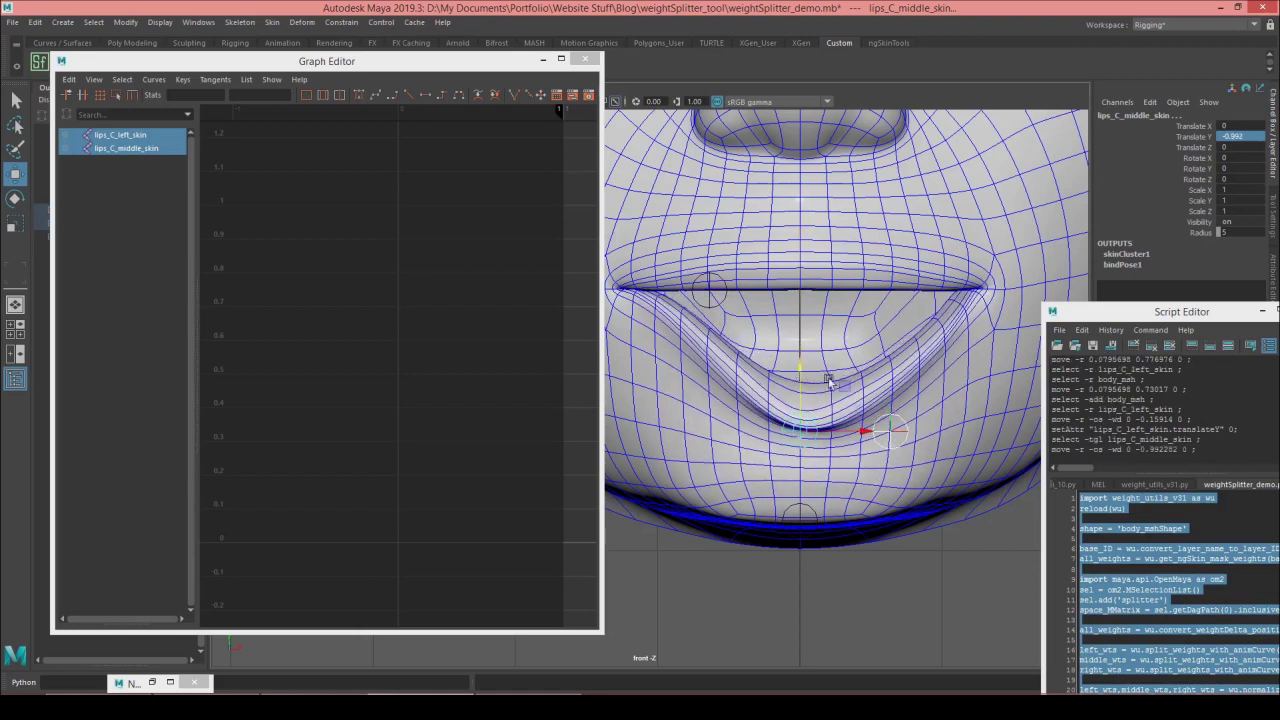
# - Raise the lips_C_middle_skin joint about 0.74 units and lower the lips_C_left_skin joint about 0.44 units
pyautogui.click(884, 416)
pyautogui.click(889, 428)
pyautogui.click(800, 435)
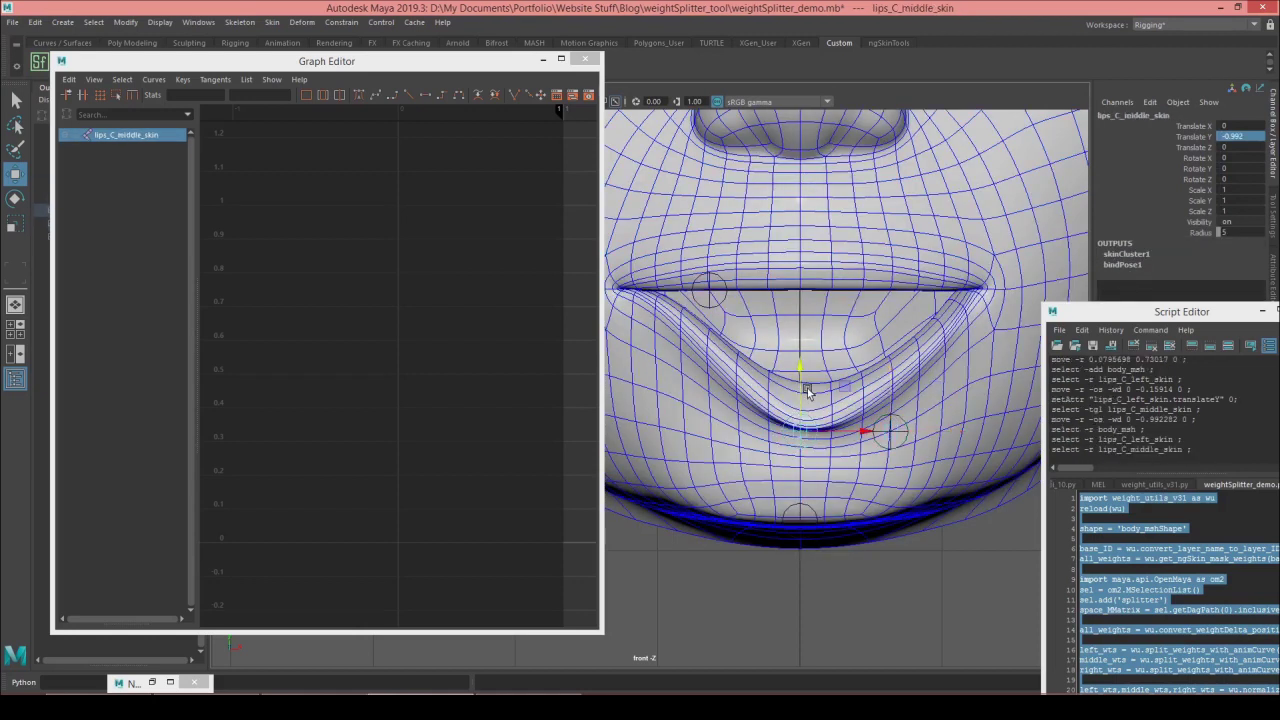
pyautogui.moveTo(800, 369); pyautogui.dragTo(803, 262)
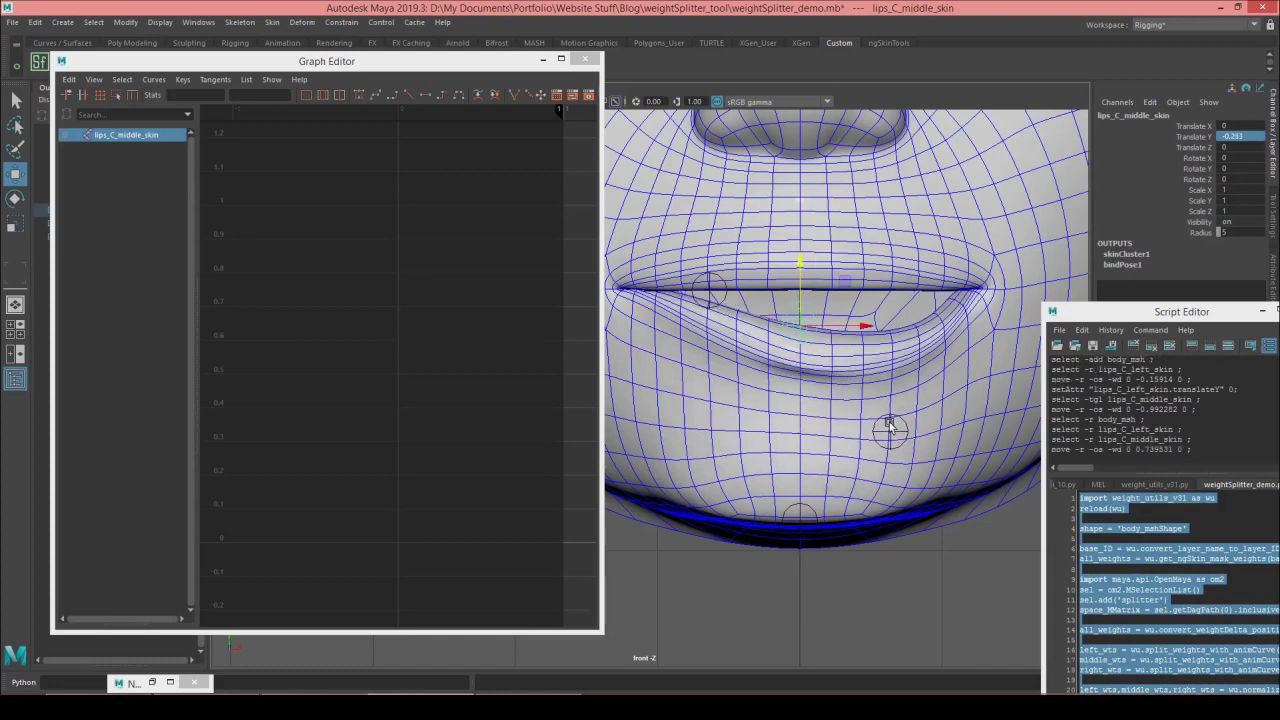
pyautogui.click(889, 428)
pyautogui.moveTo(894, 371); pyautogui.dragTo(889, 434)
# - Lower the lips_C_middle_skin joint about 0.51 units to pull the center of the lower lip down
pyautogui.click(808, 320)
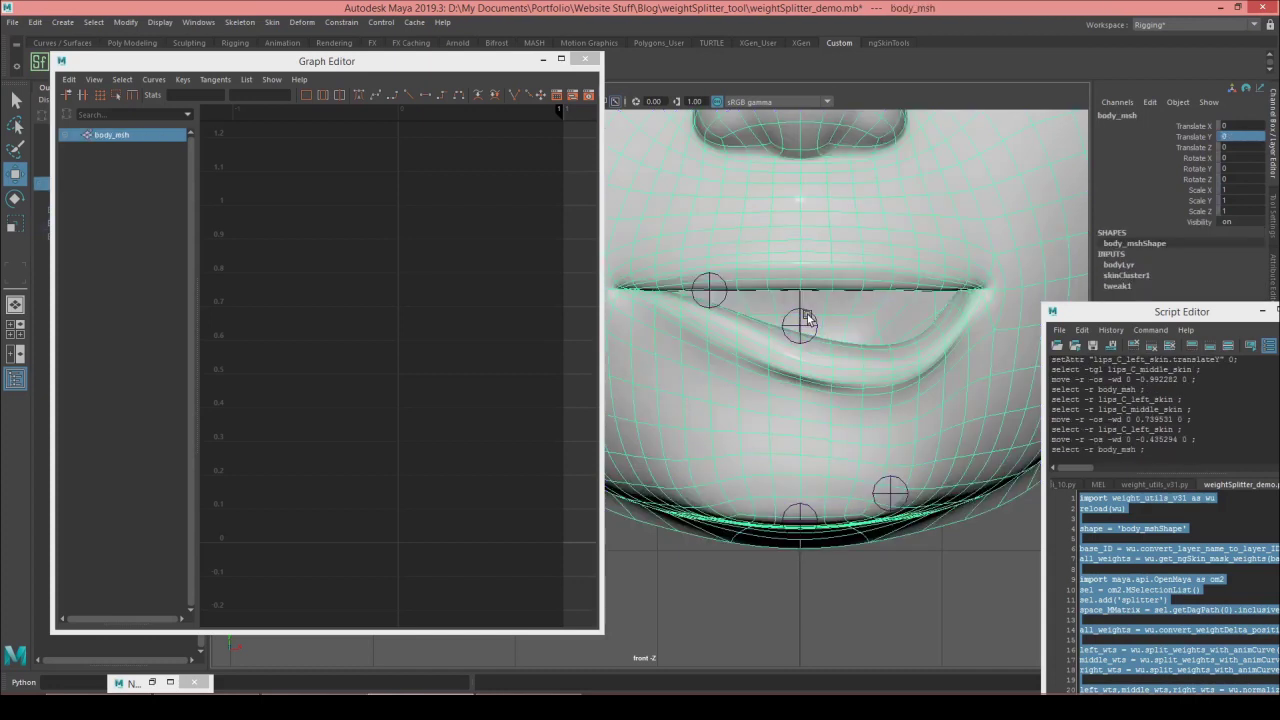
pyautogui.click(811, 318)
pyautogui.moveTo(806, 266); pyautogui.dragTo(798, 325)
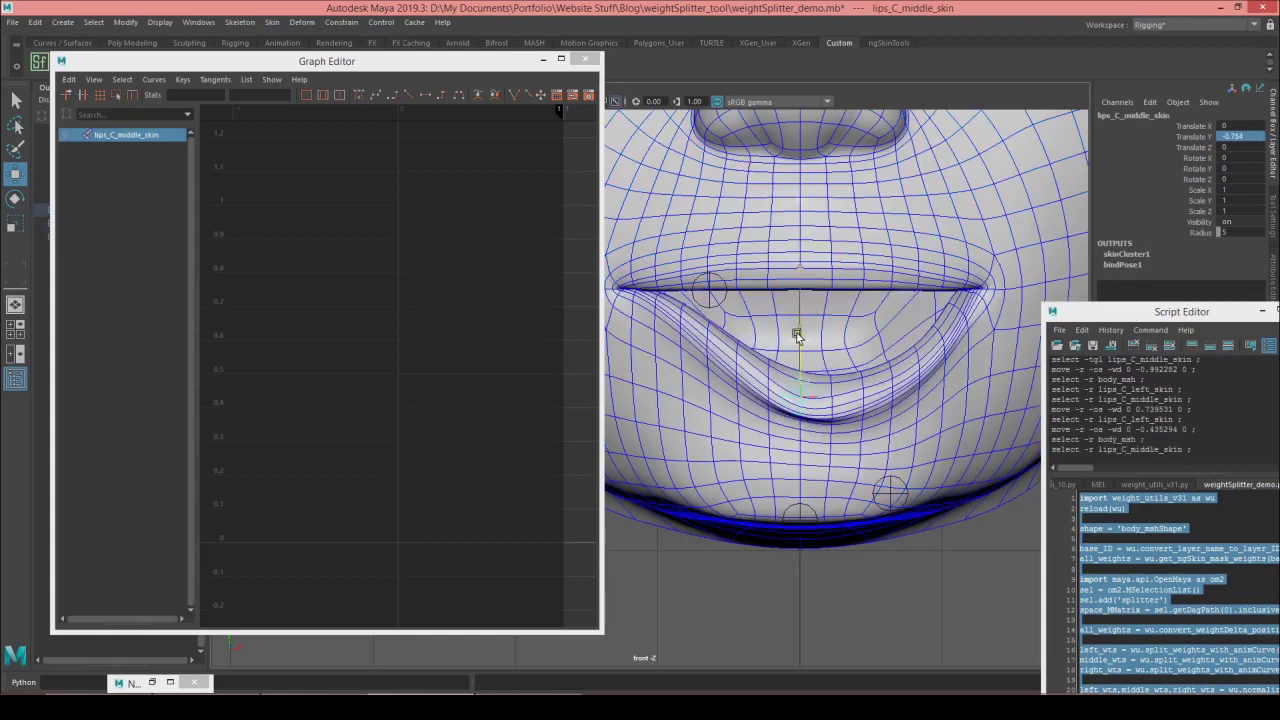
pyautogui.moveTo(797, 335); pyautogui.dragTo(798, 338)
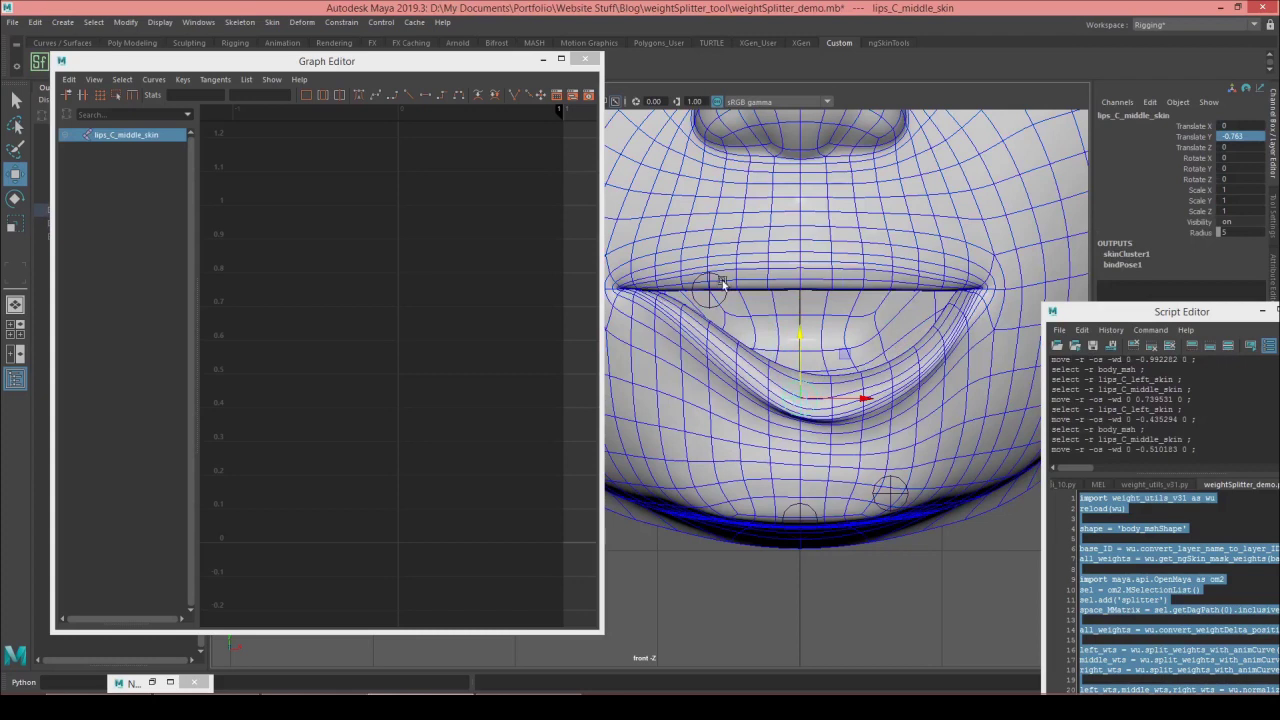
# - Lower the lips_C_right_skin joint about 1.24 units to open the other side of the lower lip
pyautogui.click(722, 282)
pyautogui.moveTo(712, 237); pyautogui.dragTo(688, 318)
pyautogui.click(710, 282)
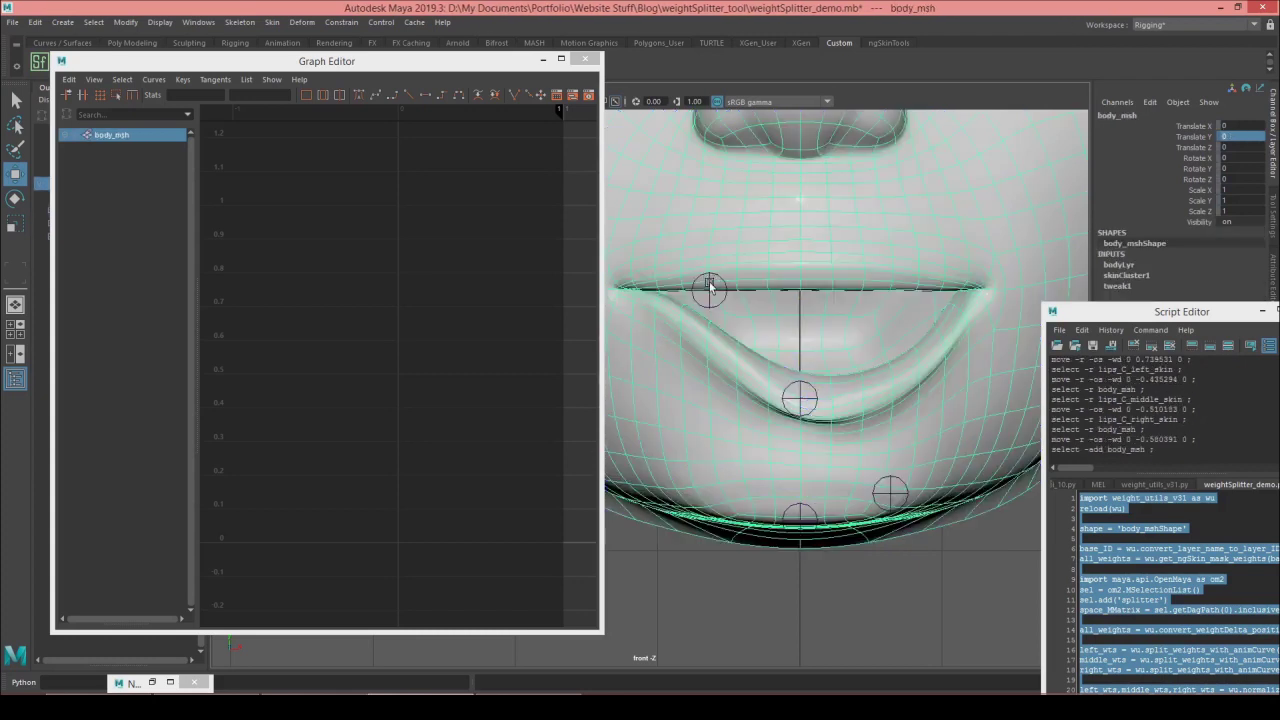
pyautogui.click(709, 287)
pyautogui.moveTo(712, 240); pyautogui.dragTo(671, 409)
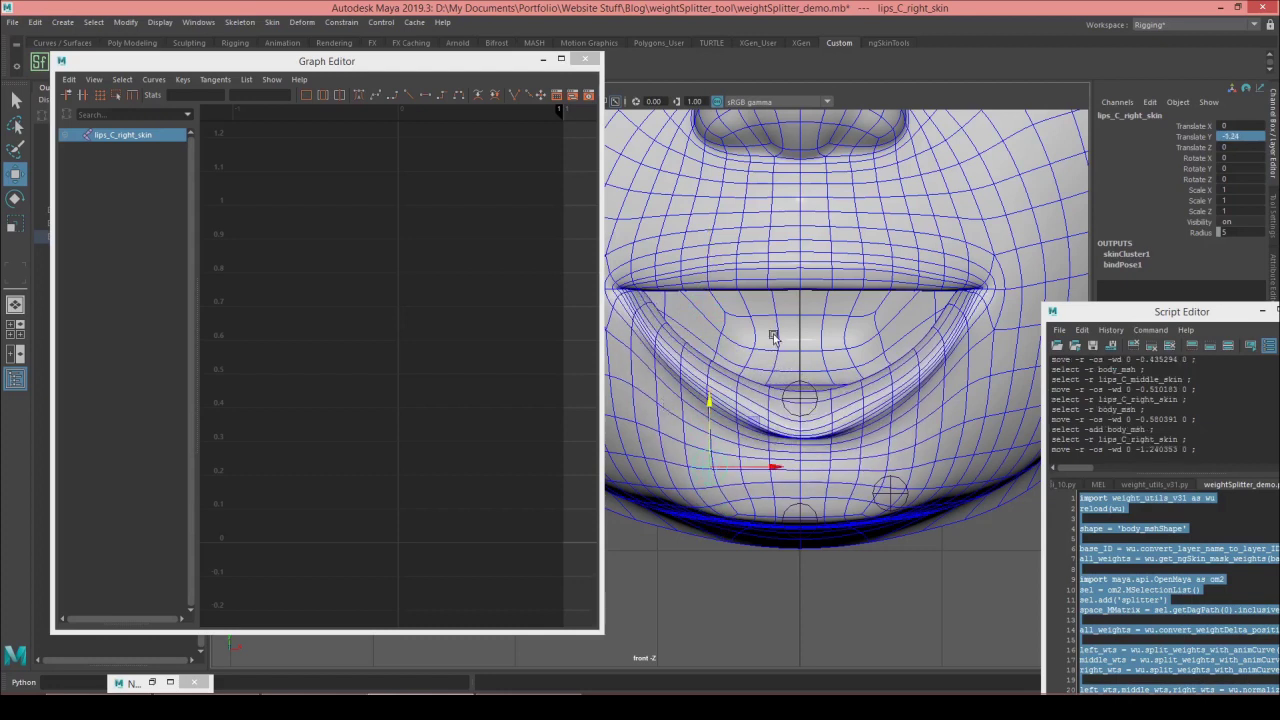
# - Display the splitter locator's curves in the Graph Editor and arrange the Script Editor beside it with the full script in view
pyautogui.click(869, 226)
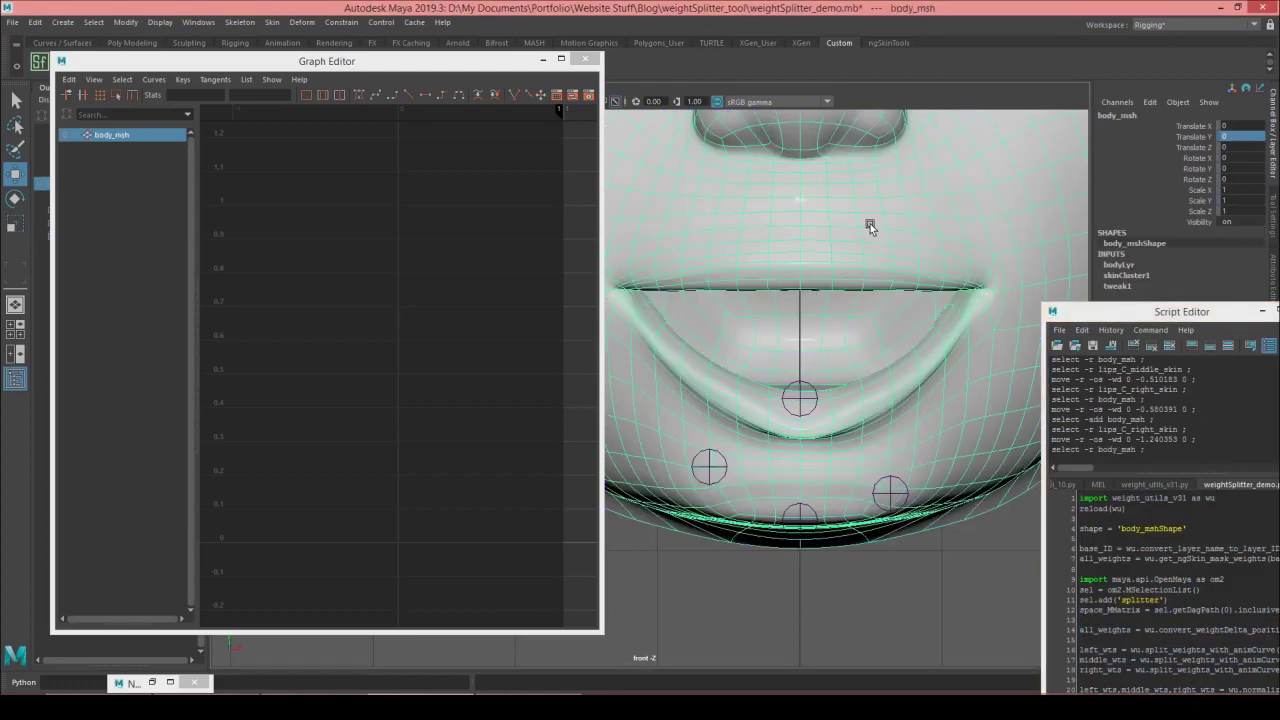
pyautogui.moveTo(220, 61); pyautogui.dragTo(284, 76)
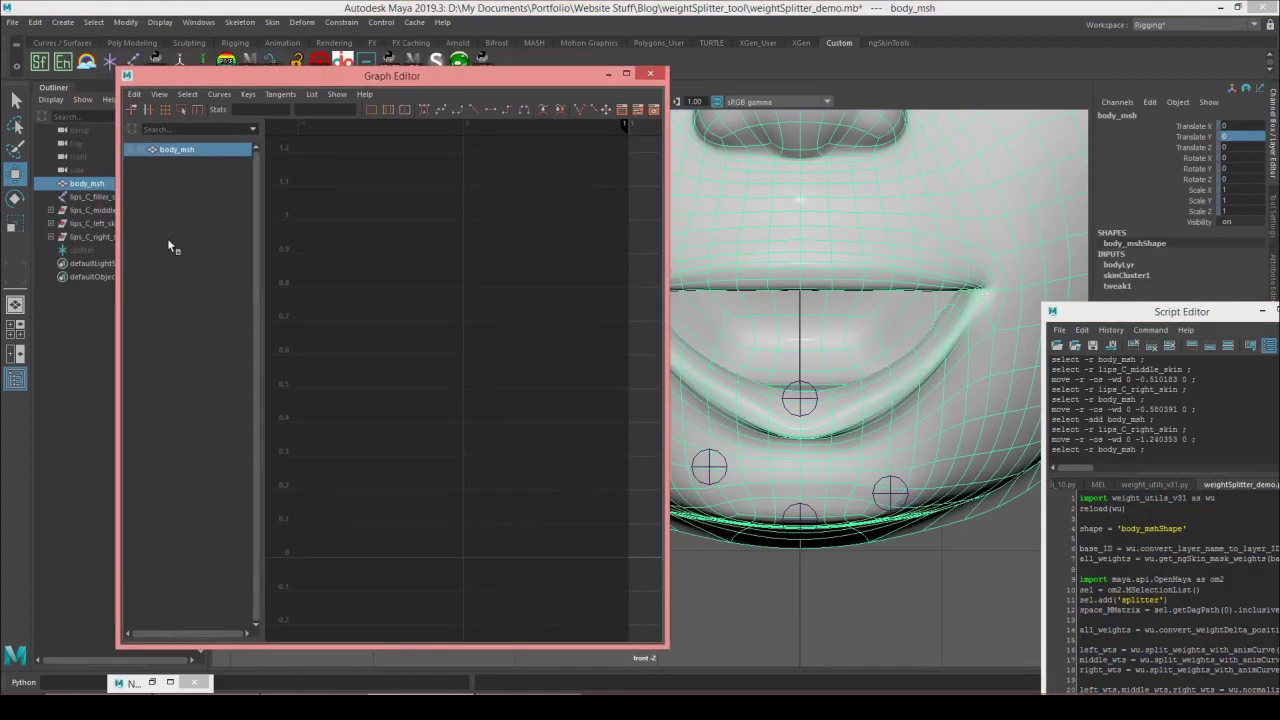
pyautogui.click(90, 250)
pyautogui.moveTo(397, 86); pyautogui.dragTo(339, 85)
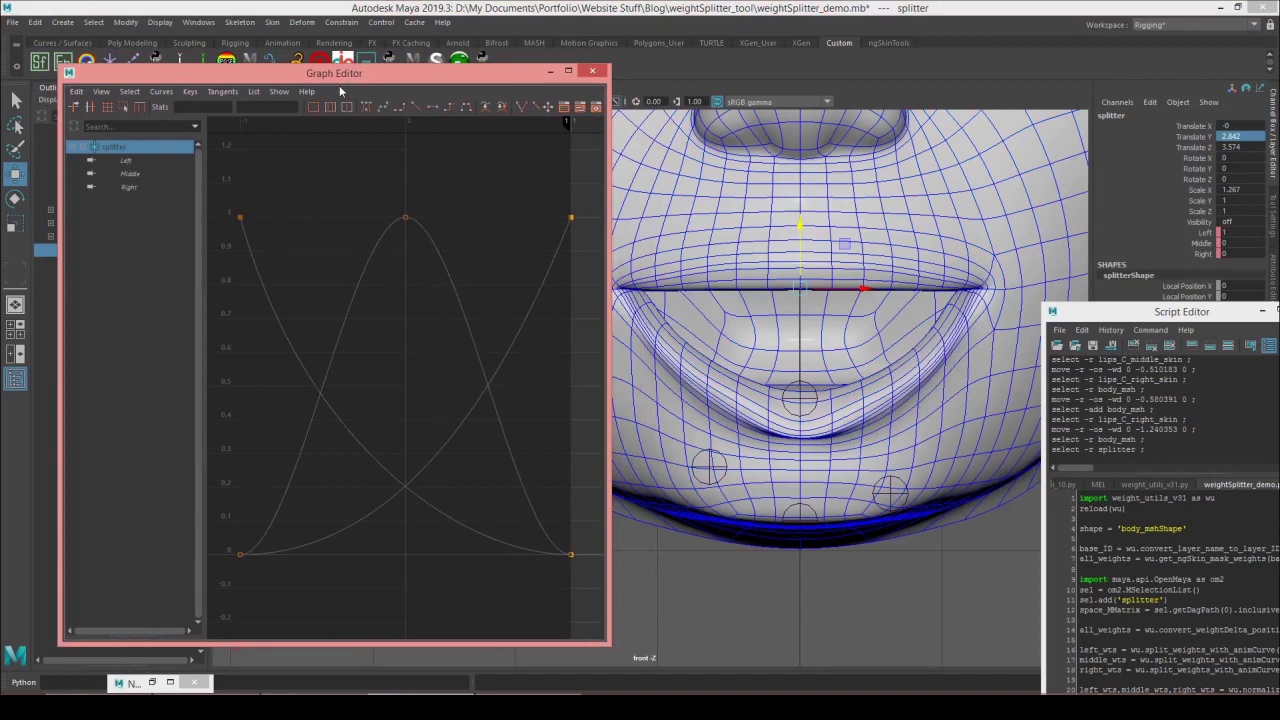
pyautogui.moveTo(1150, 311); pyautogui.dragTo(989, 130)
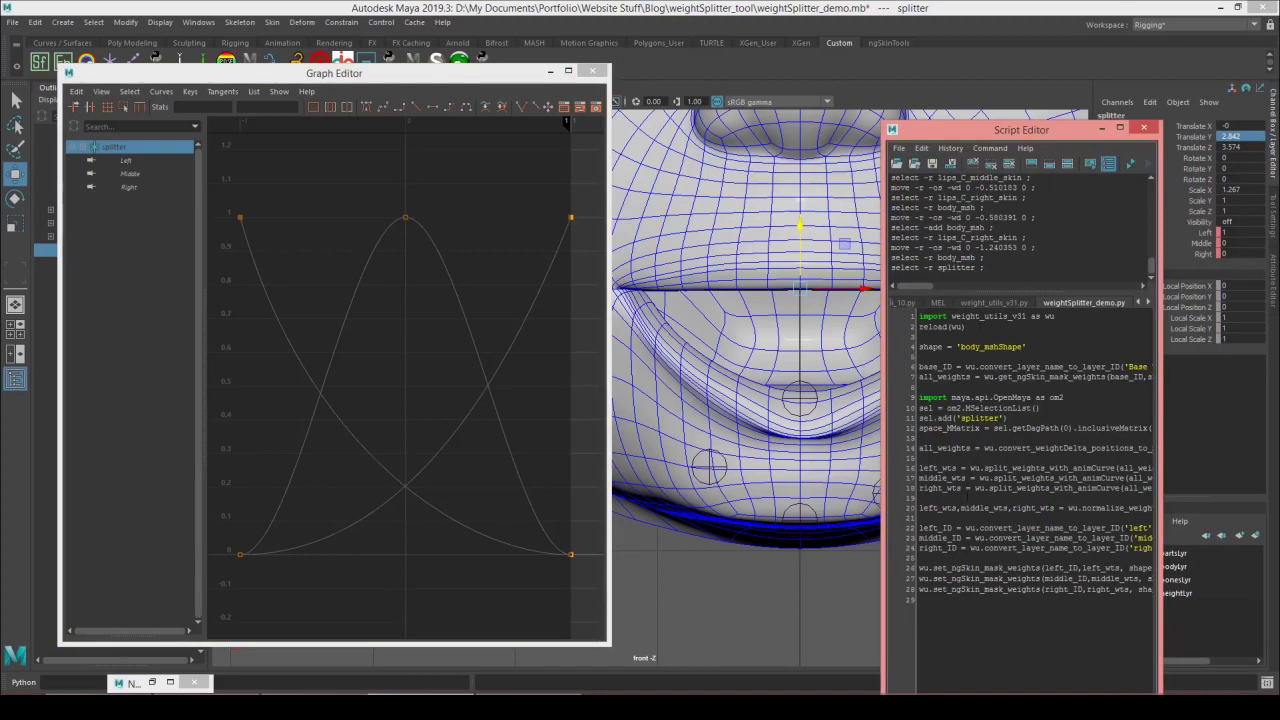